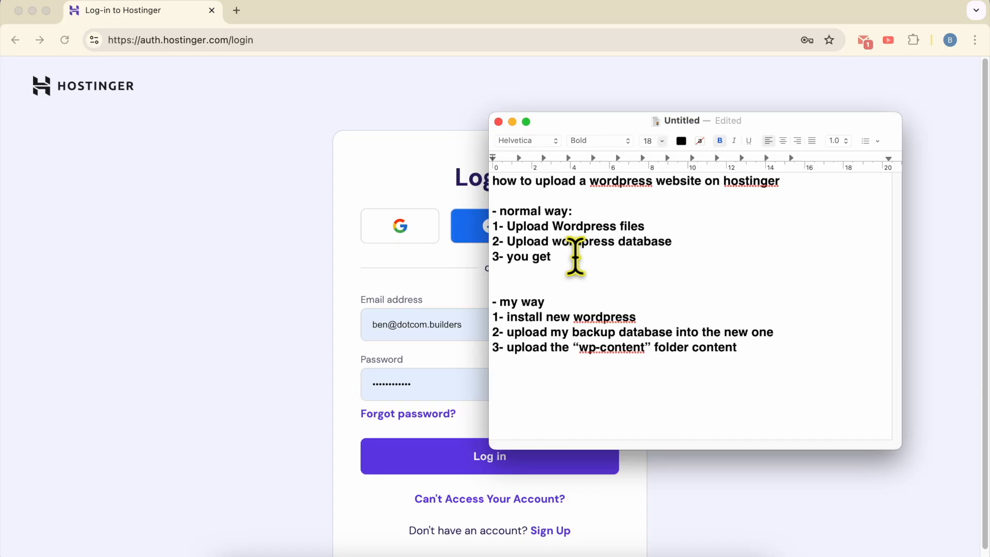
# Review the "normal way" section of the note, covering uploading the WordPress files and uploading the WordPress database
pyautogui.moveTo(577, 256); pyautogui.dragTo(489, 214)
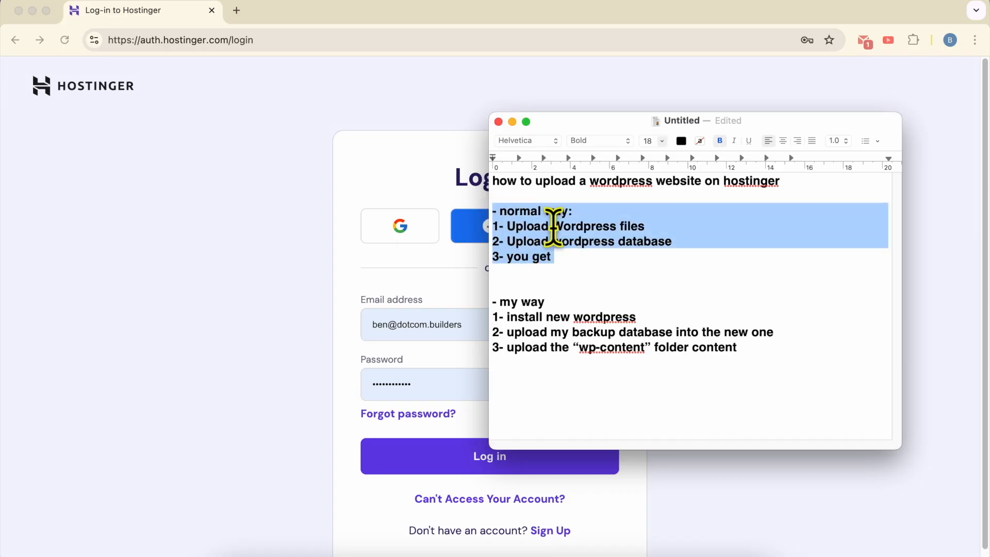
pyautogui.moveTo(580, 260); pyautogui.dragTo(503, 215)
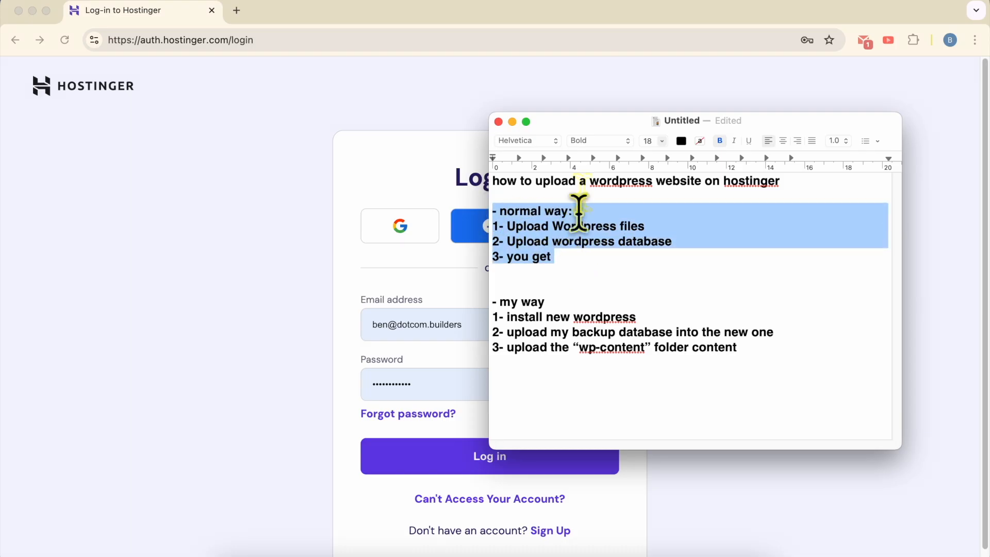
pyautogui.moveTo(592, 211); pyautogui.dragTo(486, 213)
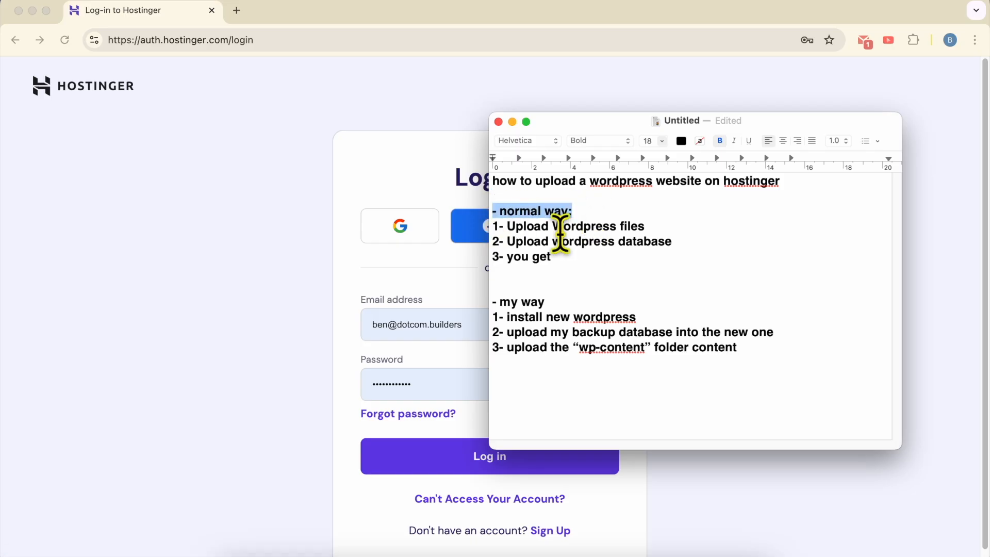
pyautogui.click(574, 257)
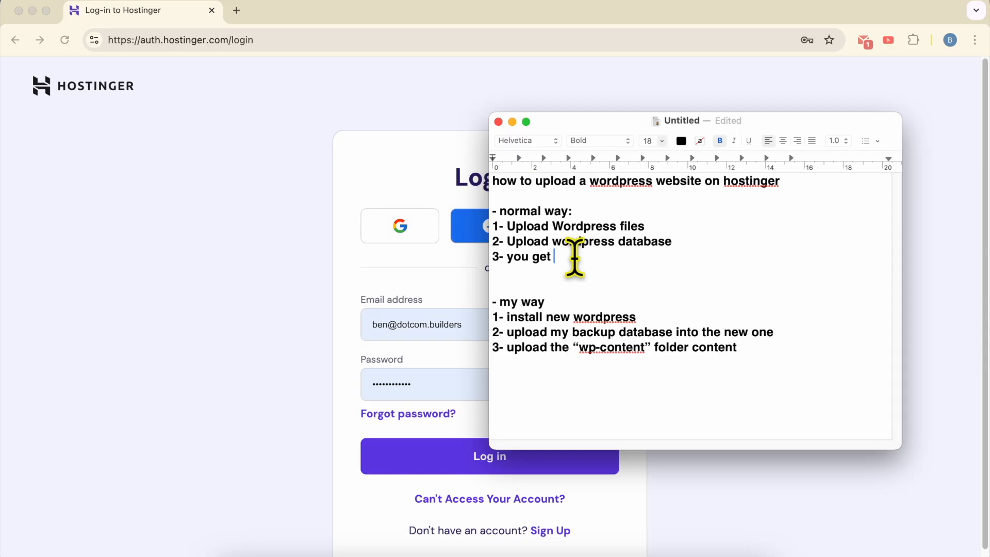
pyautogui.moveTo(574, 257); pyautogui.dragTo(493, 204)
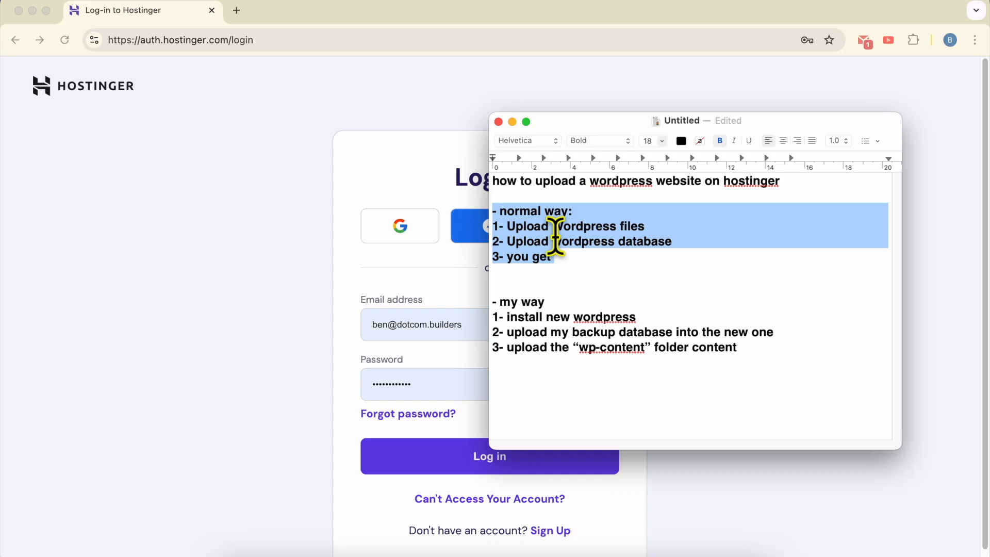
pyautogui.click(592, 258)
pyautogui.moveTo(592, 258); pyautogui.dragTo(477, 215)
pyautogui.click(567, 253)
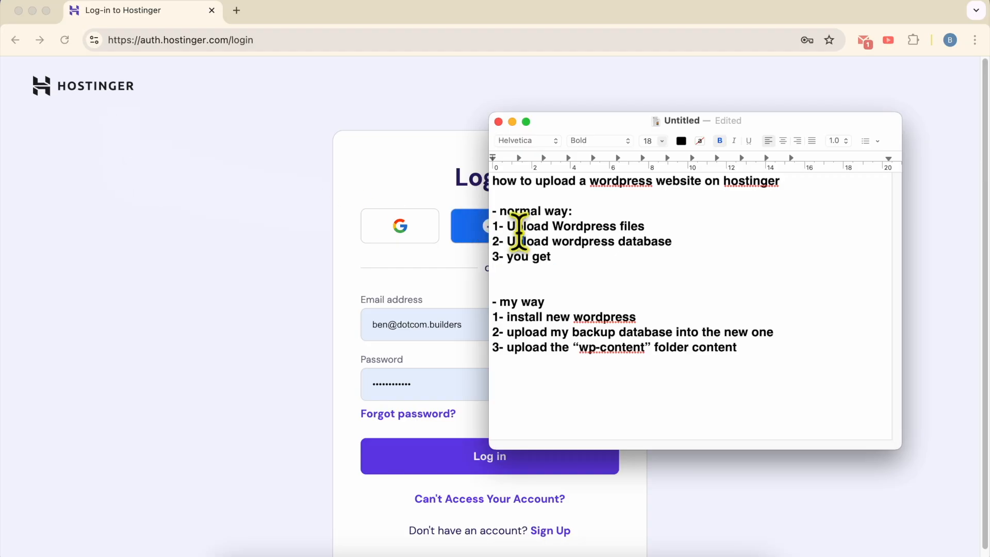
pyautogui.moveTo(509, 225); pyautogui.dragTo(654, 226)
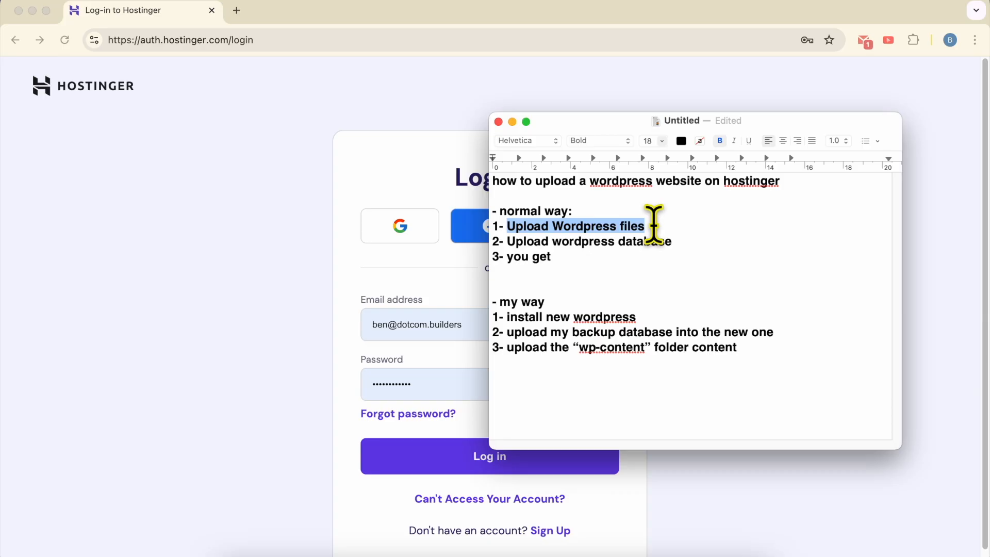
pyautogui.moveTo(509, 240); pyautogui.dragTo(681, 239)
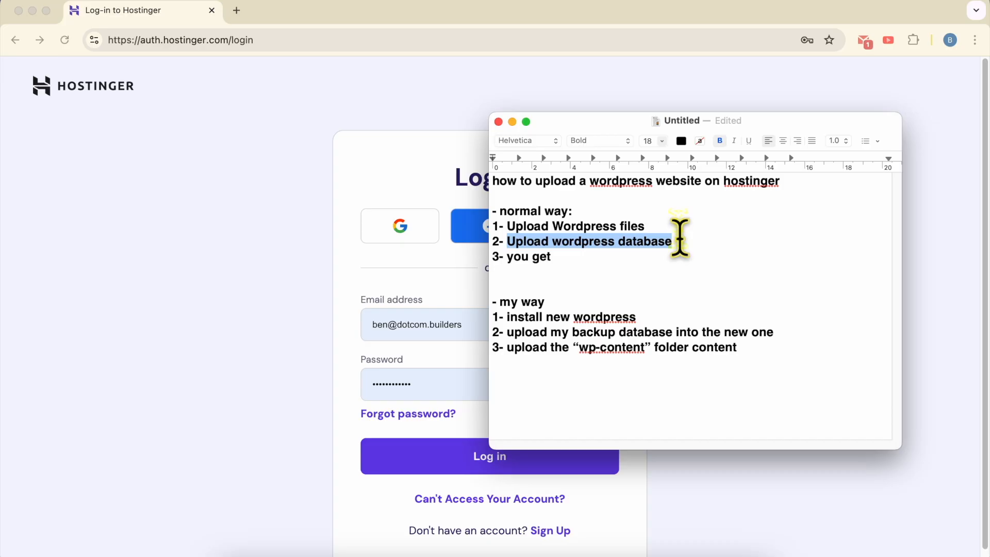
pyautogui.doubleClick(628, 226)
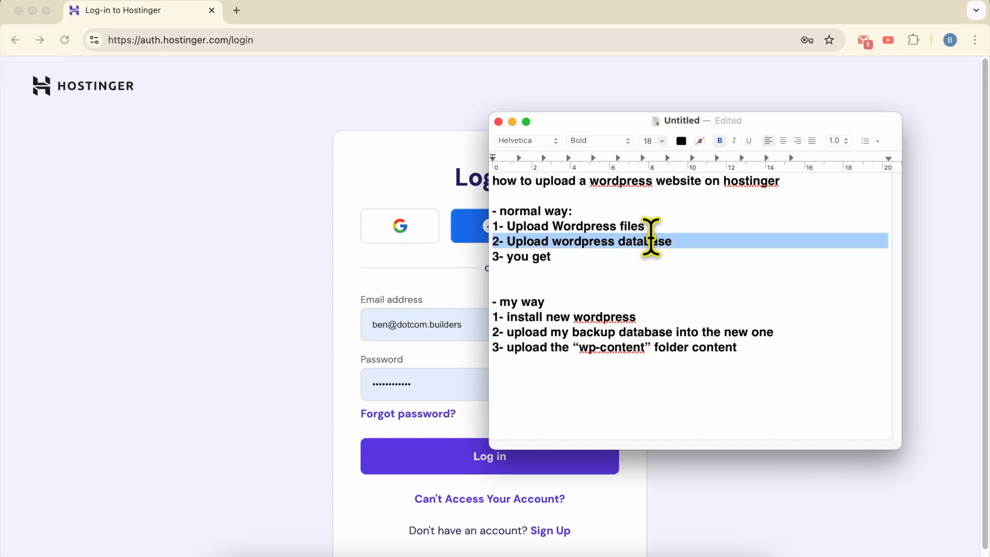
pyautogui.tripleClick(648, 240)
# Complete the third "normal way" line to read "3- you get lots of errors" and review that list
pyautogui.click(576, 259)
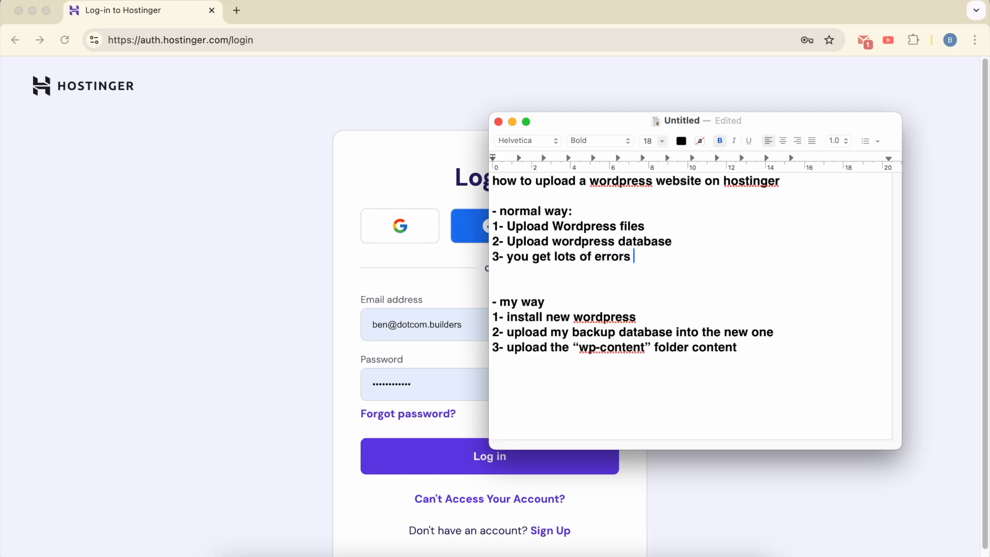
pyautogui.doubleClick(644, 238)
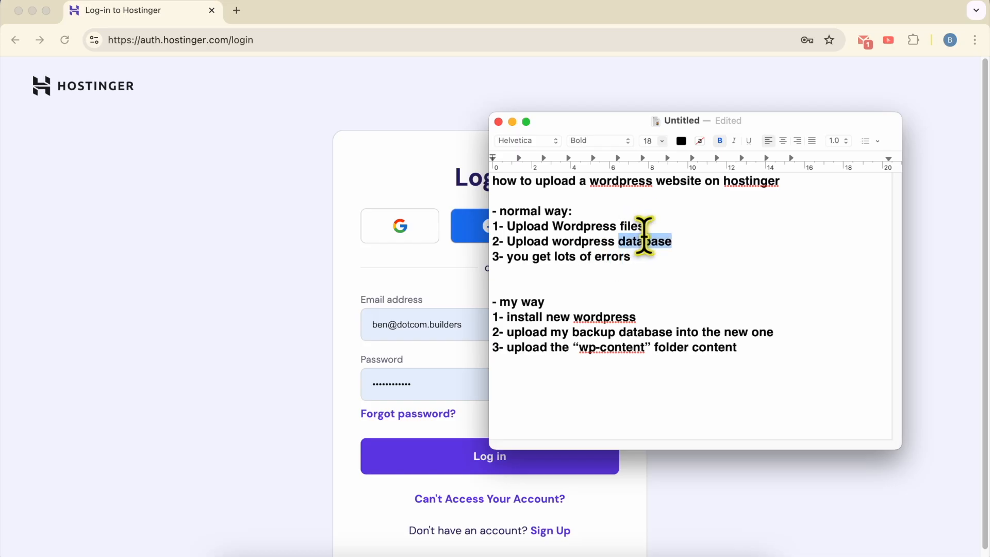
pyautogui.click(673, 238)
pyautogui.tripleClick(658, 239)
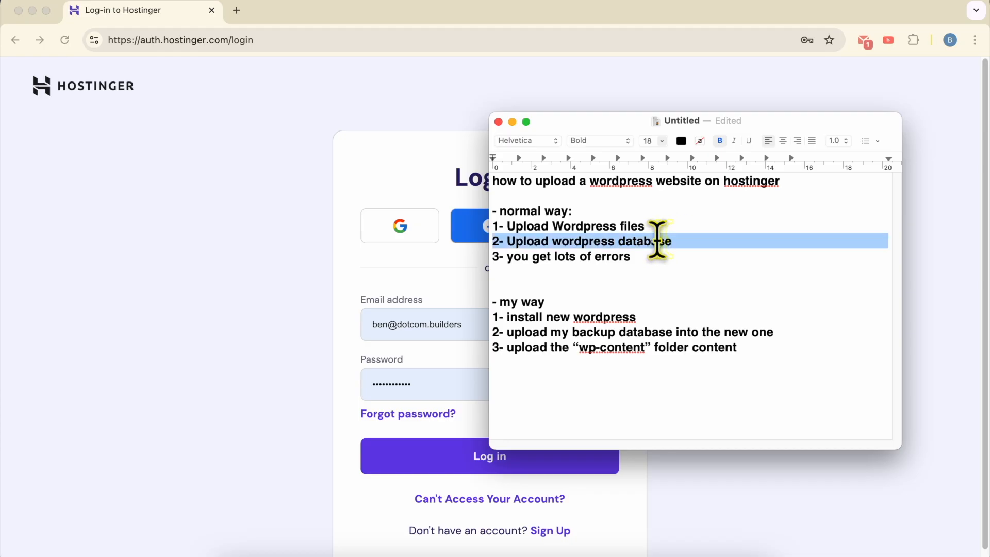
pyautogui.click(665, 238)
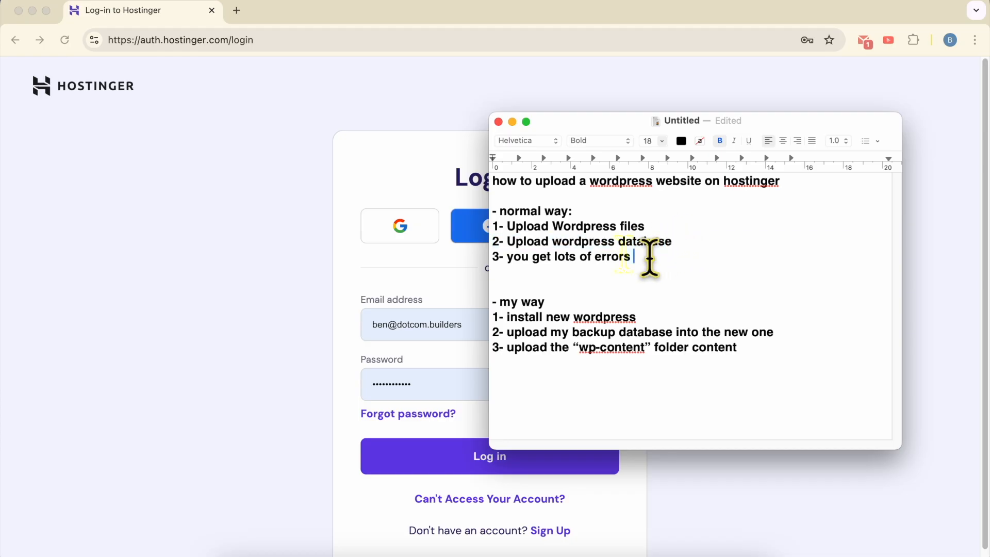
pyautogui.moveTo(650, 258); pyautogui.dragTo(466, 210)
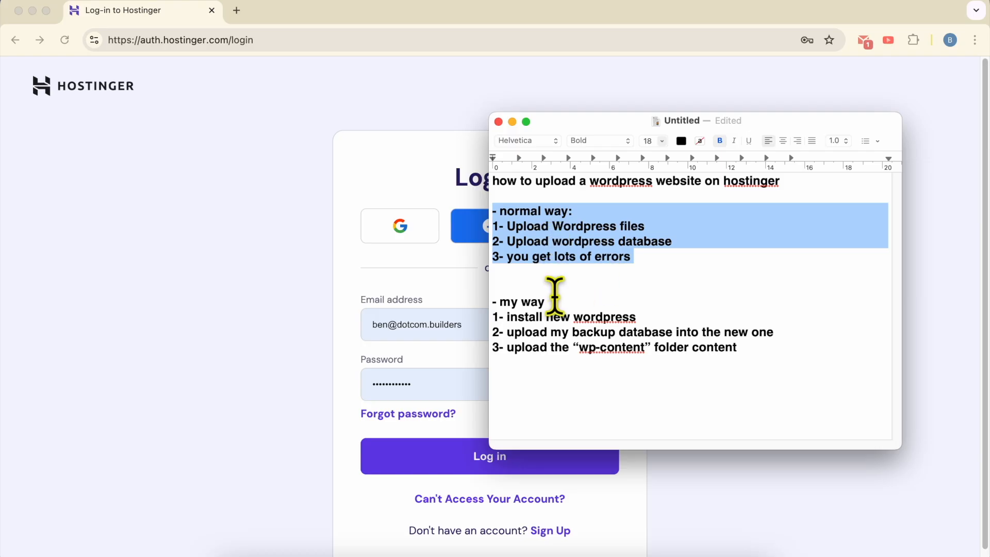
# Examine the "my way" items in the note: installing new WordPress, uploading the backup database, and uploading the "wp-content" folder content
pyautogui.moveTo(550, 302); pyautogui.dragTo(485, 301)
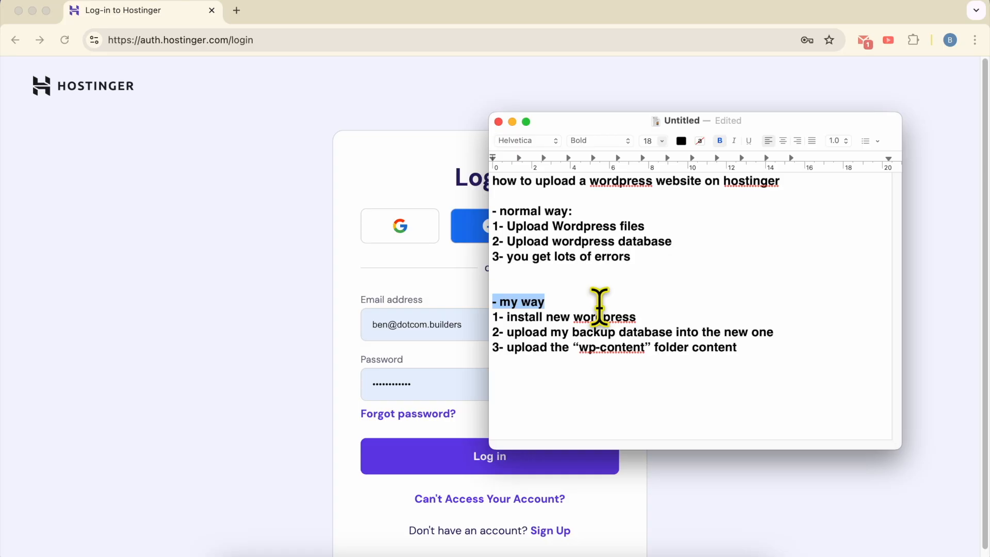
pyautogui.click(562, 313)
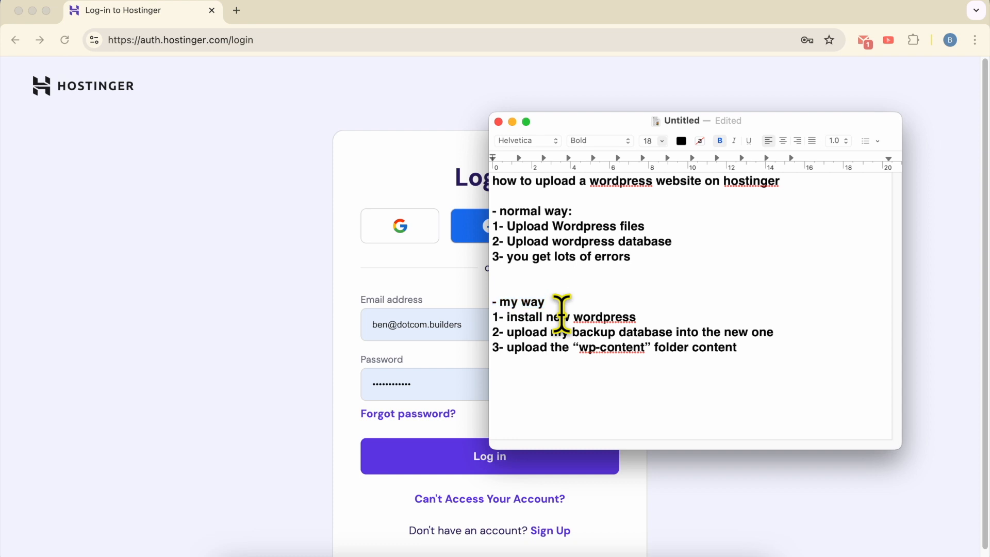
pyautogui.tripleClick(562, 313)
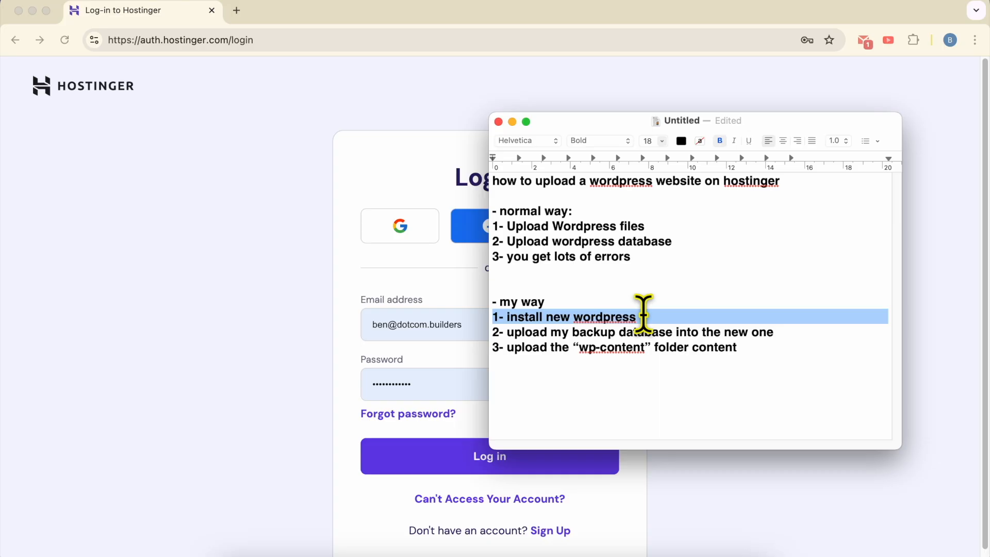
pyautogui.click(556, 317)
pyautogui.tripleClick(557, 332)
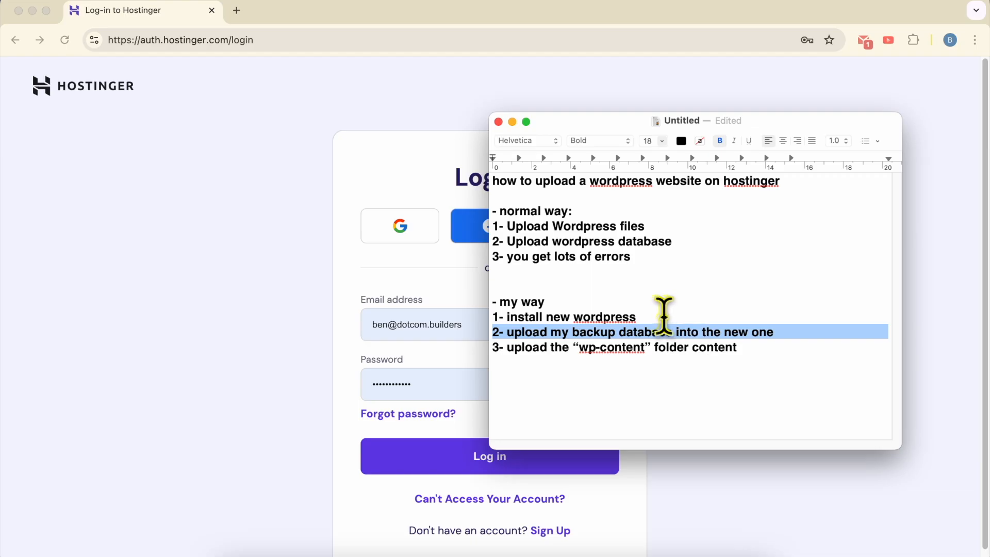
pyautogui.doubleClick(622, 315)
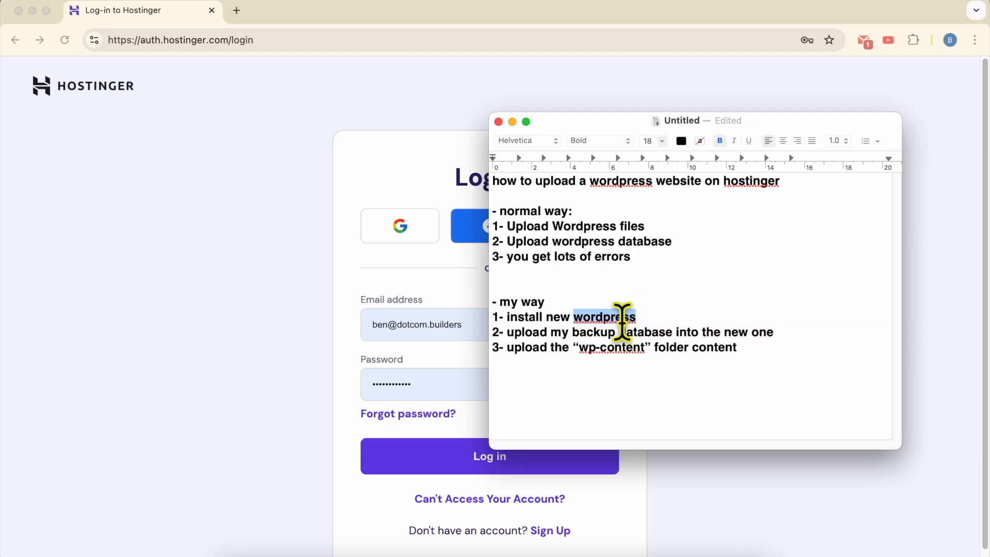
pyautogui.moveTo(508, 347); pyautogui.dragTo(652, 347)
pyautogui.click(591, 346)
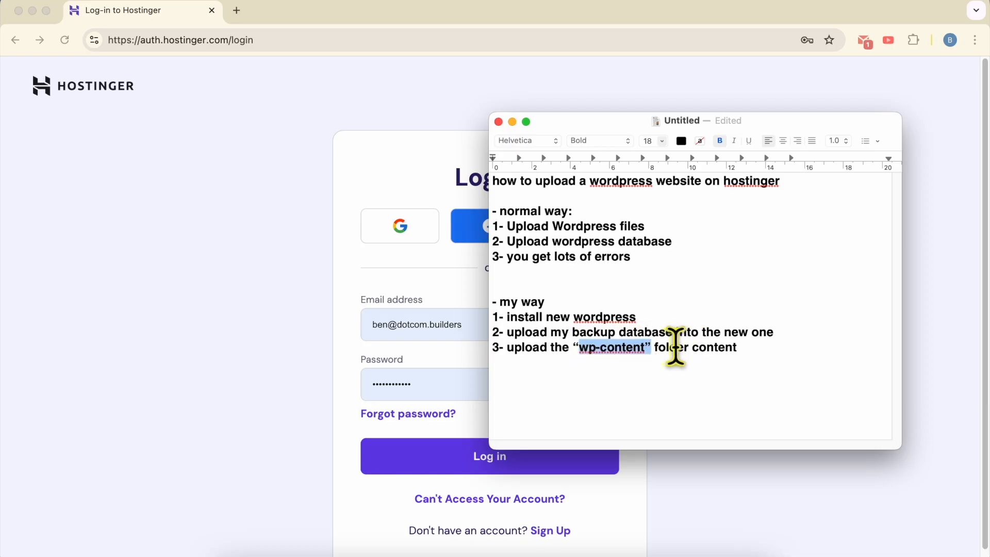
pyautogui.moveTo(578, 347); pyautogui.dragTo(644, 347)
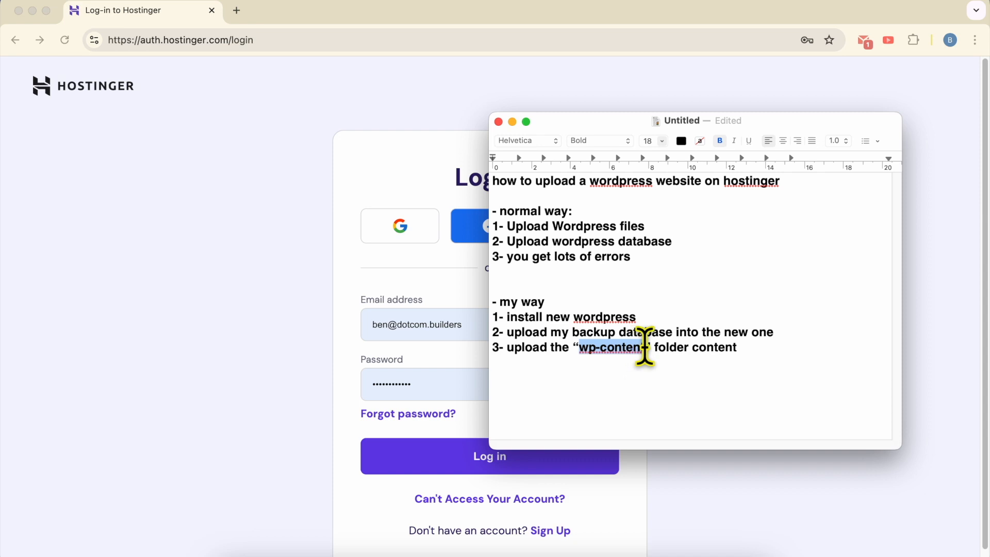
pyautogui.moveTo(645, 346); pyautogui.dragTo(649, 347)
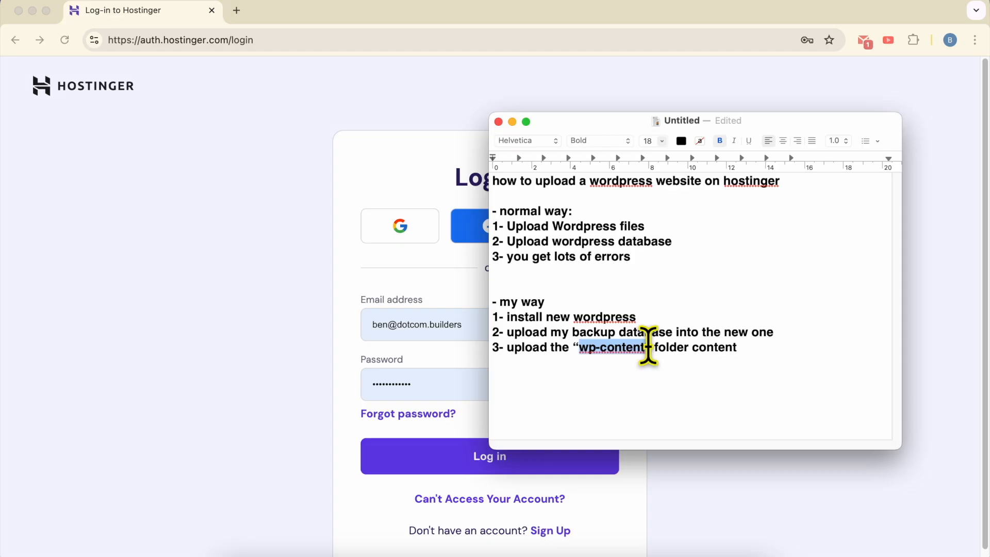
# Switch to Finder, show the wp-content folder of the wordpress.benstutorial.com backup, and group the items by kind
pyautogui.click(235, 551)
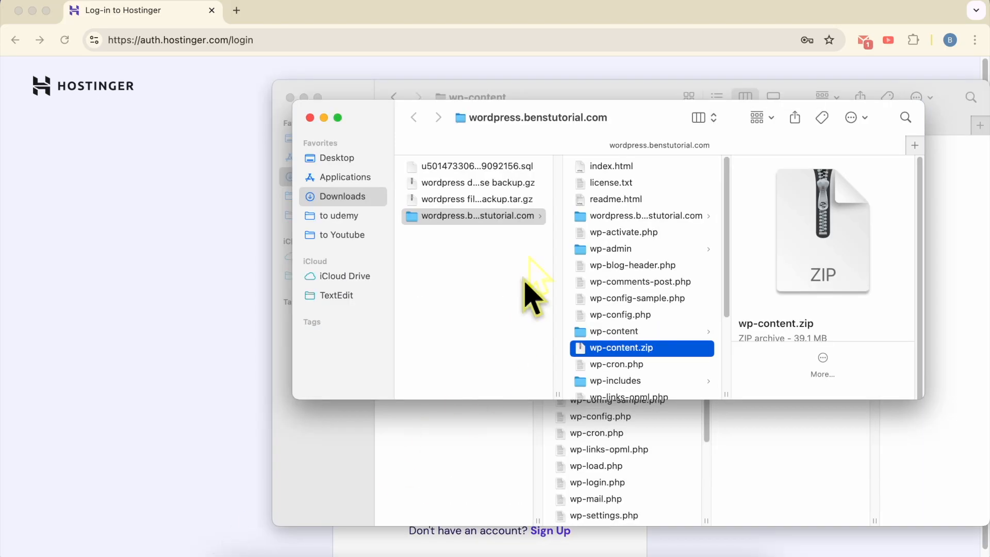
pyautogui.moveTo(567, 127); pyautogui.dragTo(423, 163)
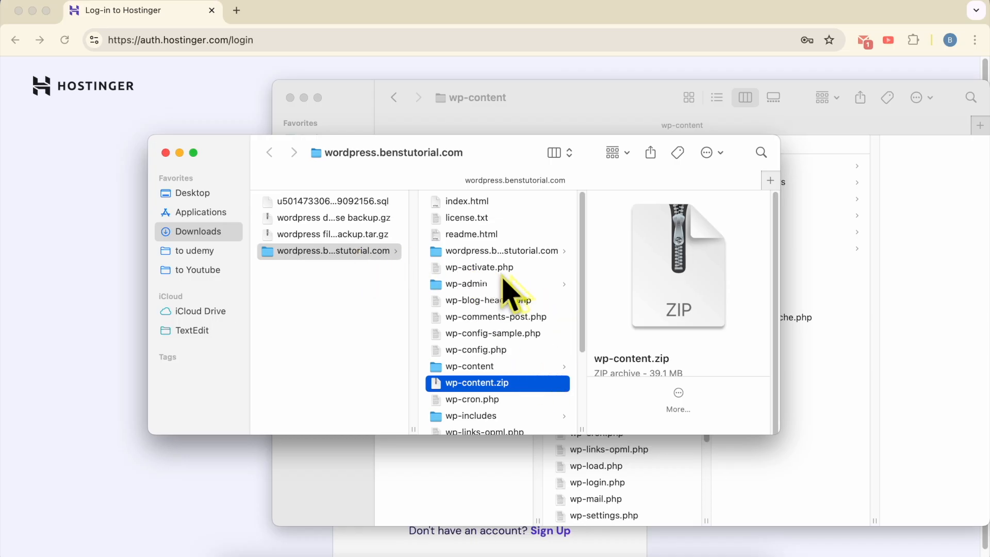
pyautogui.click(519, 365)
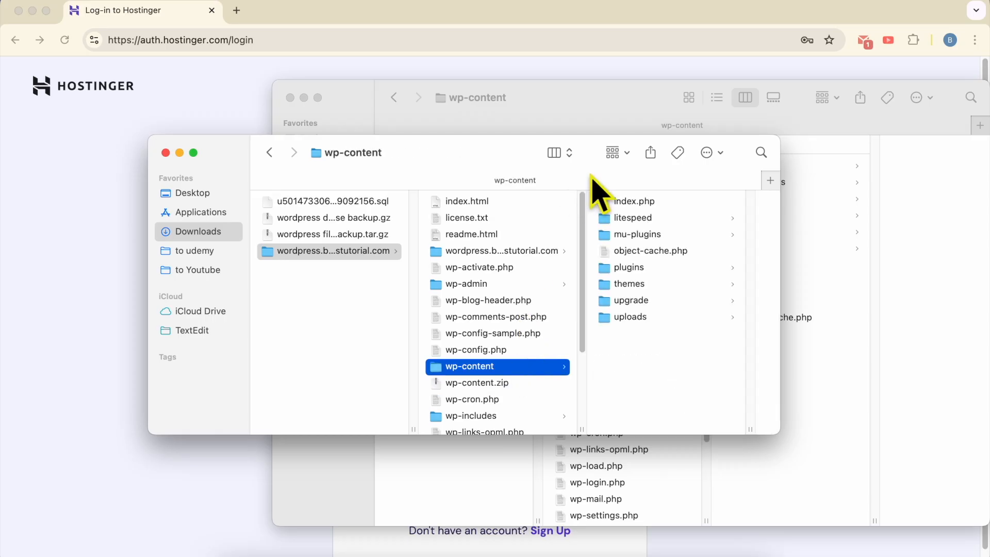
pyautogui.click(631, 152)
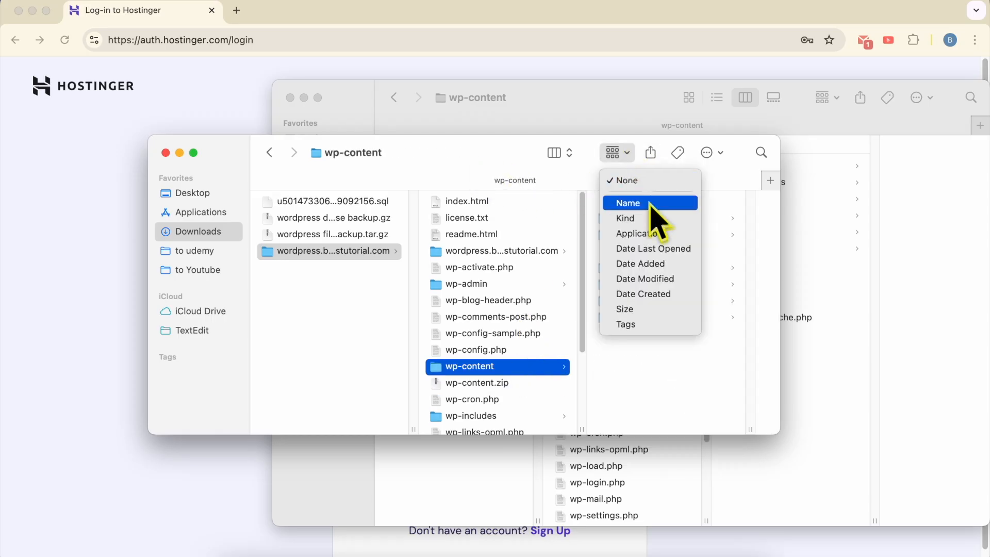
pyautogui.click(712, 225)
pyautogui.moveTo(718, 187); pyautogui.dragTo(629, 183)
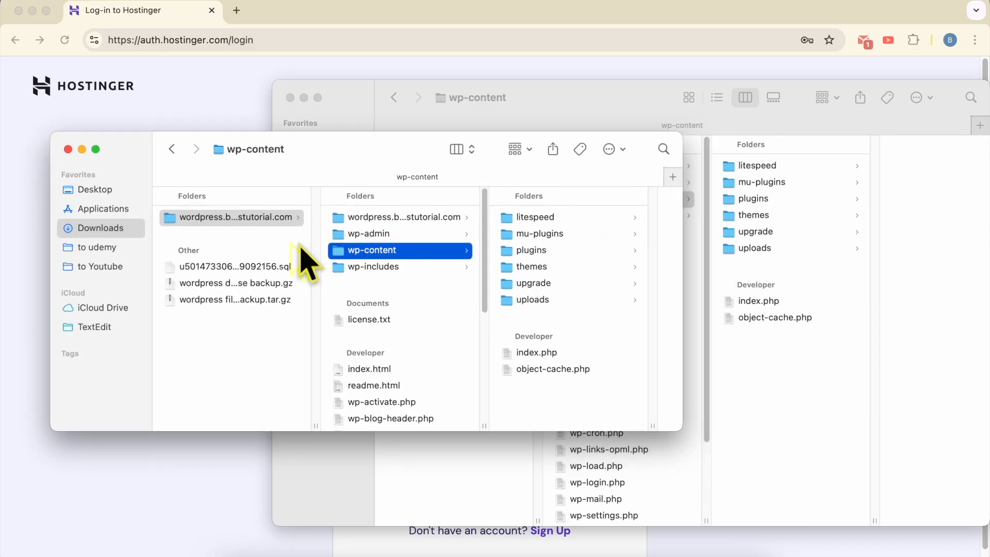
# Delete the nested wordpress.benstutorial.com folder inside the backup folder of the same name and select wp-admin
pyautogui.click(238, 219)
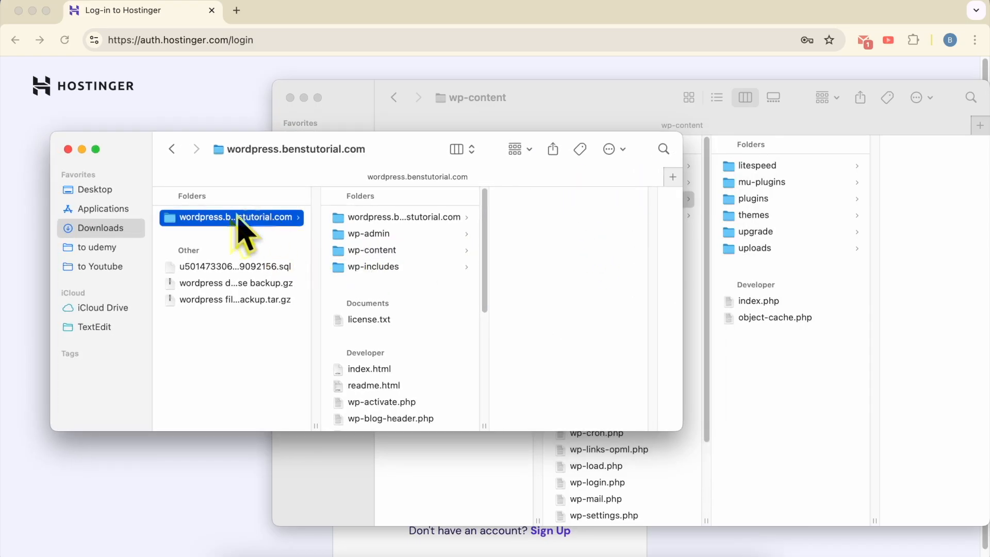
pyautogui.click(388, 219)
pyautogui.click(408, 221)
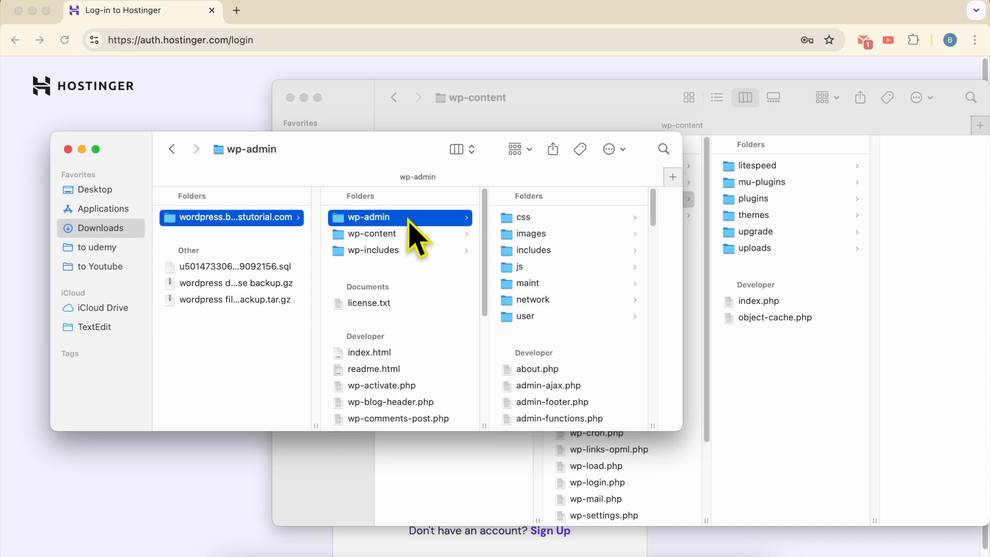
# Examine the backup's wp-content folder, looking into its litespeed, mu-plugins and plugins folders and the hostinger plugin
pyautogui.scroll(-5, 426, 310)
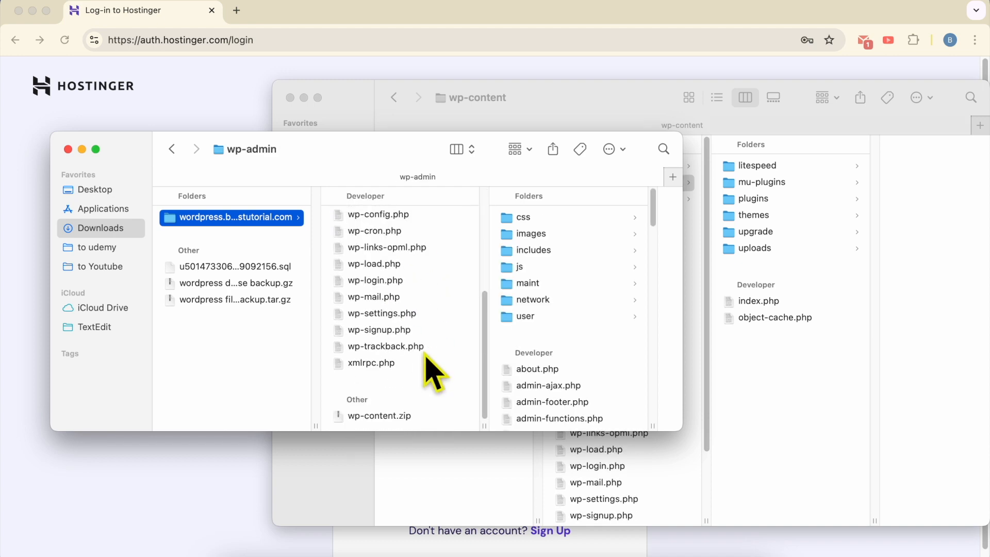
pyautogui.scroll(5, 420, 397)
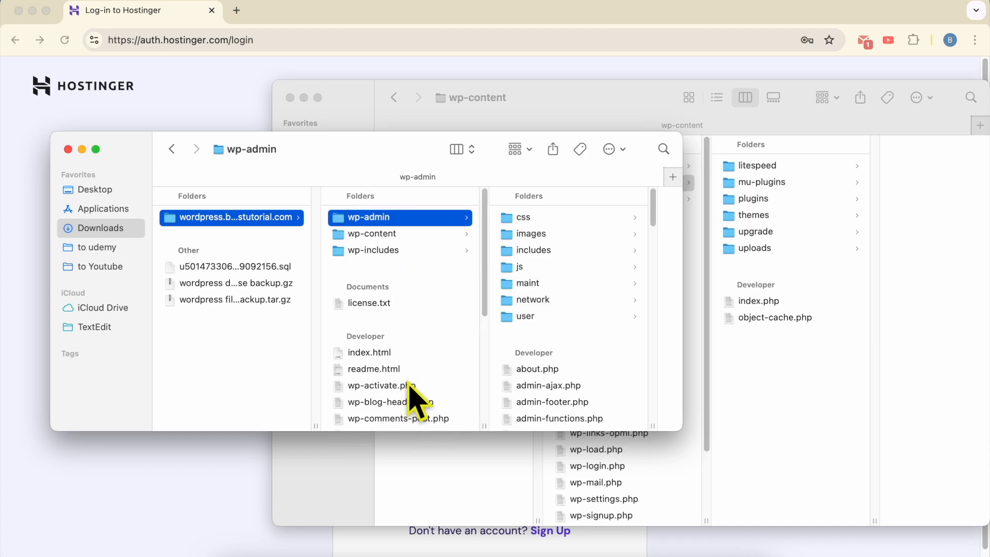
pyautogui.click(392, 236)
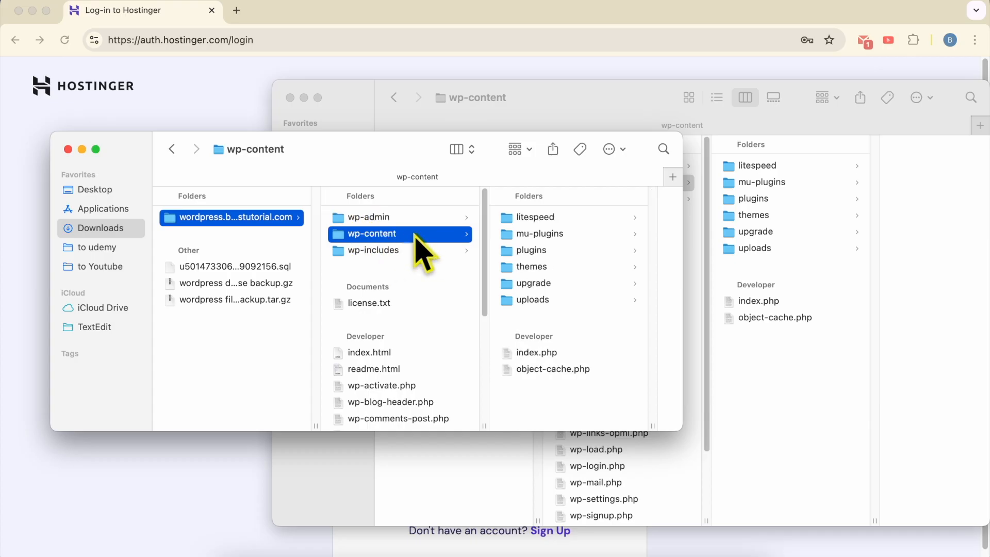
pyautogui.click(607, 217)
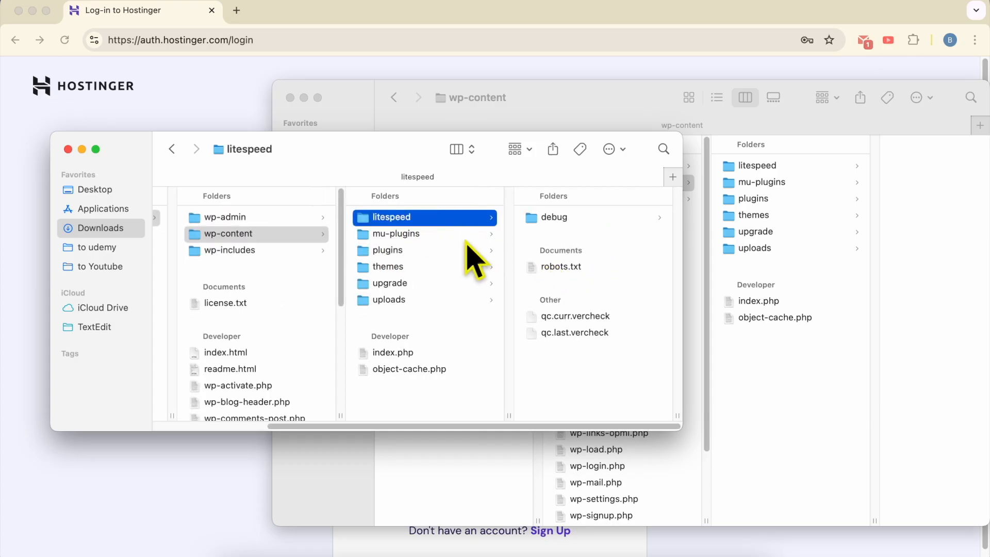
pyautogui.click(456, 234)
pyautogui.click(444, 217)
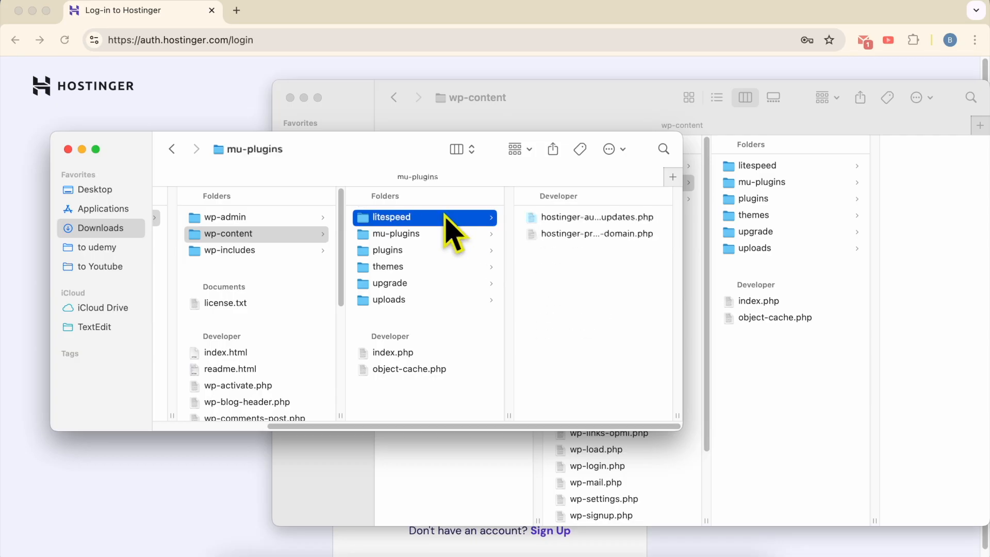
pyautogui.click(443, 235)
pyautogui.click(428, 250)
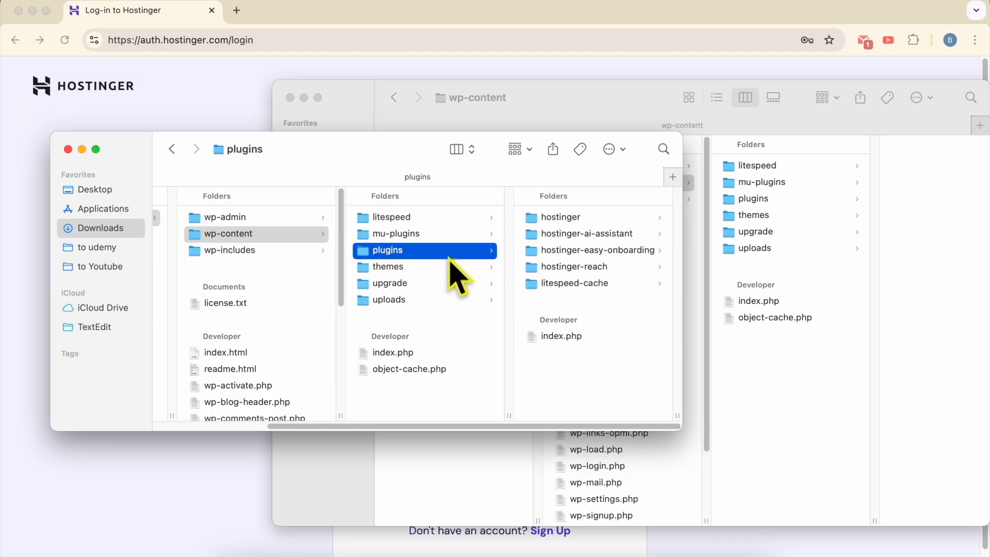
pyautogui.click(559, 218)
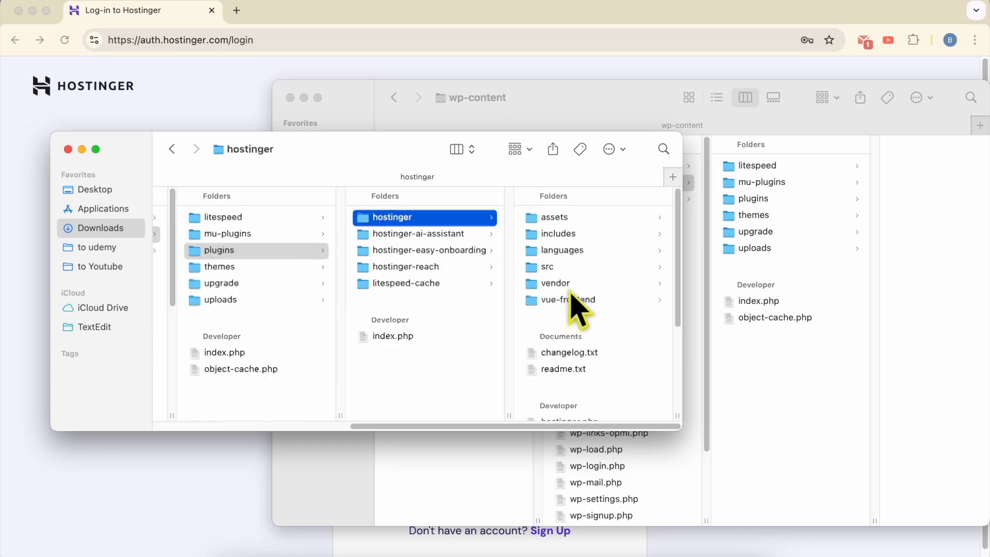
# Look through the themes folder of wp-content and its uploads folder down to 2025/09
pyautogui.click(292, 267)
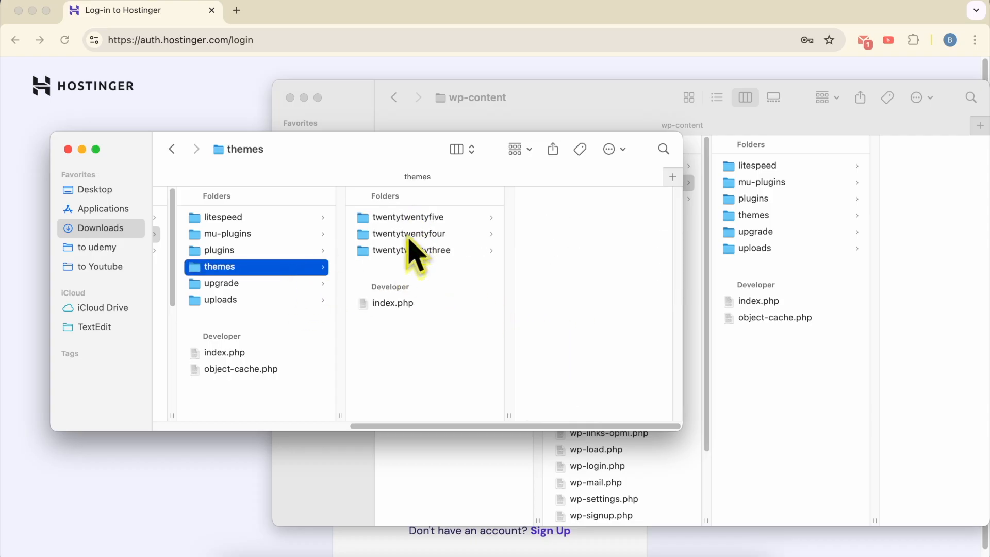
pyautogui.click(276, 301)
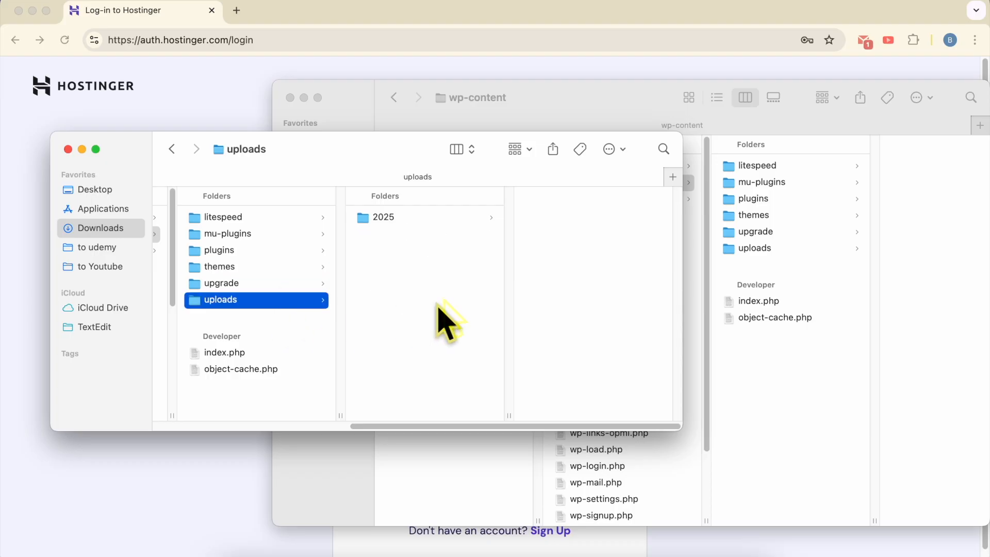
pyautogui.click(415, 220)
pyautogui.click(539, 218)
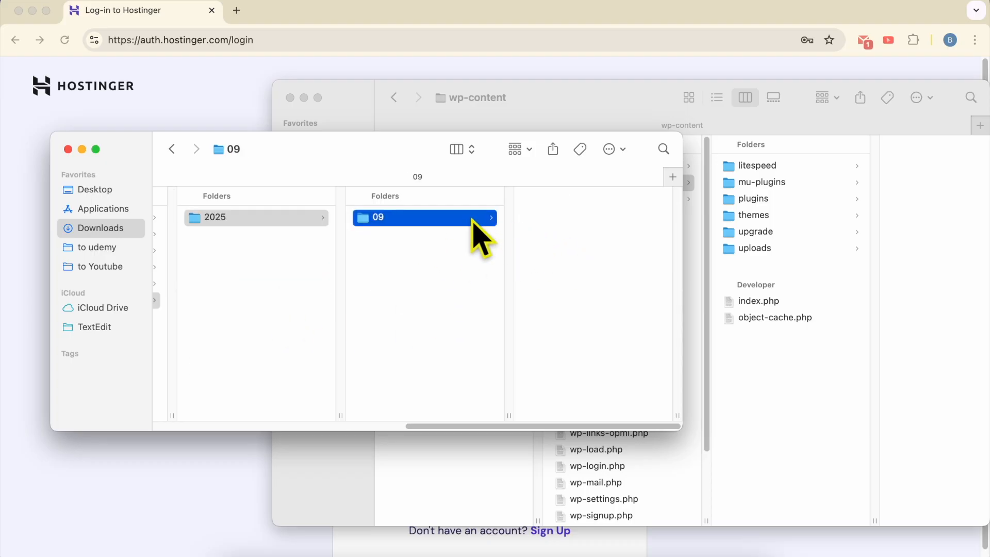
pyautogui.hscroll(-5, 309, 265)
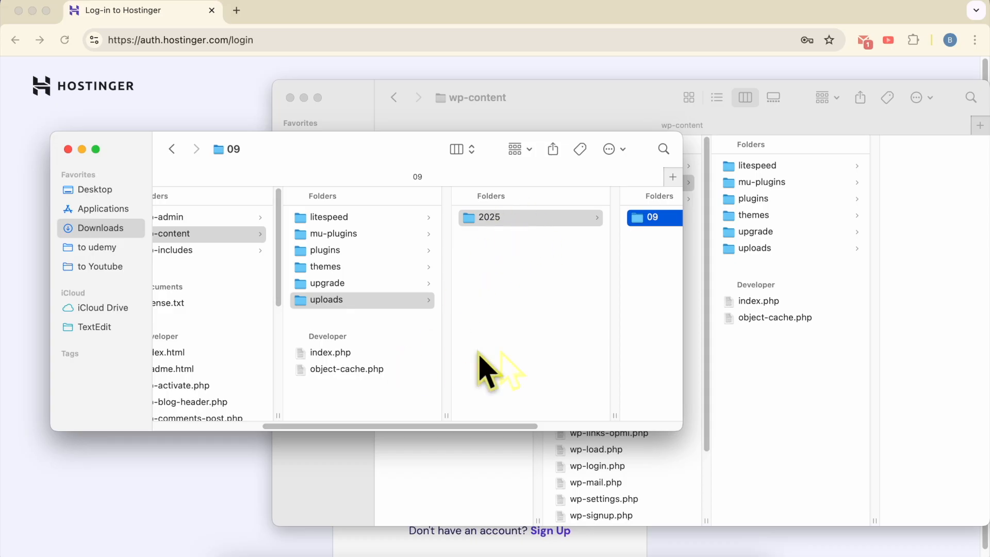
pyautogui.hscroll(-5, 335, 294)
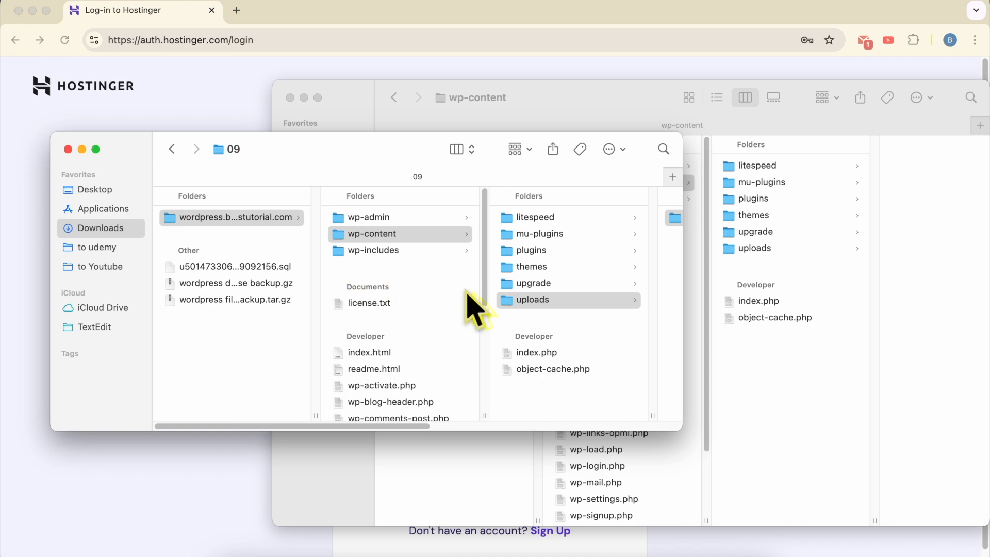
# Switch to the TextEdit note and review the three "my way" lines, highlighting each up to "wp-content"
pyautogui.click(312, 555)
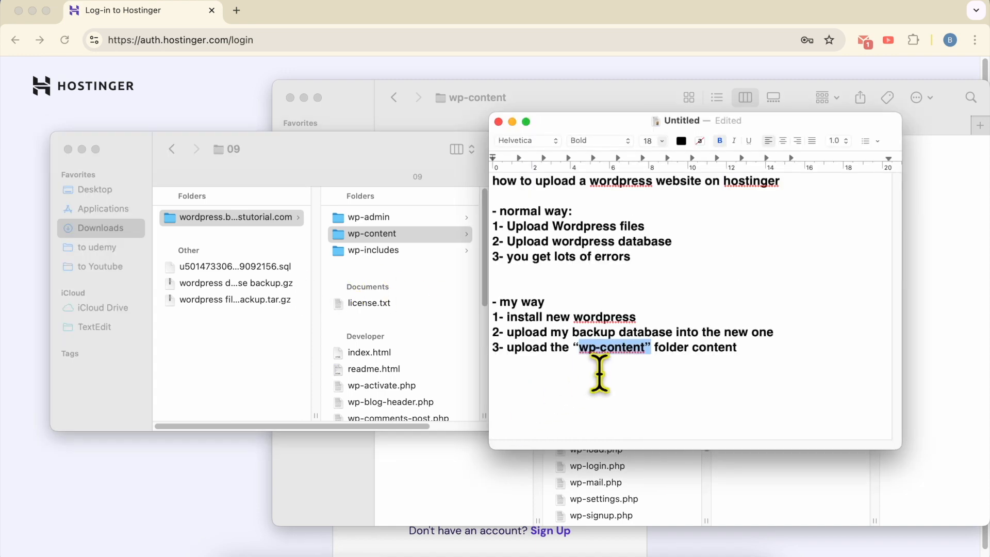
pyautogui.click(524, 319)
pyautogui.tripleClick(524, 320)
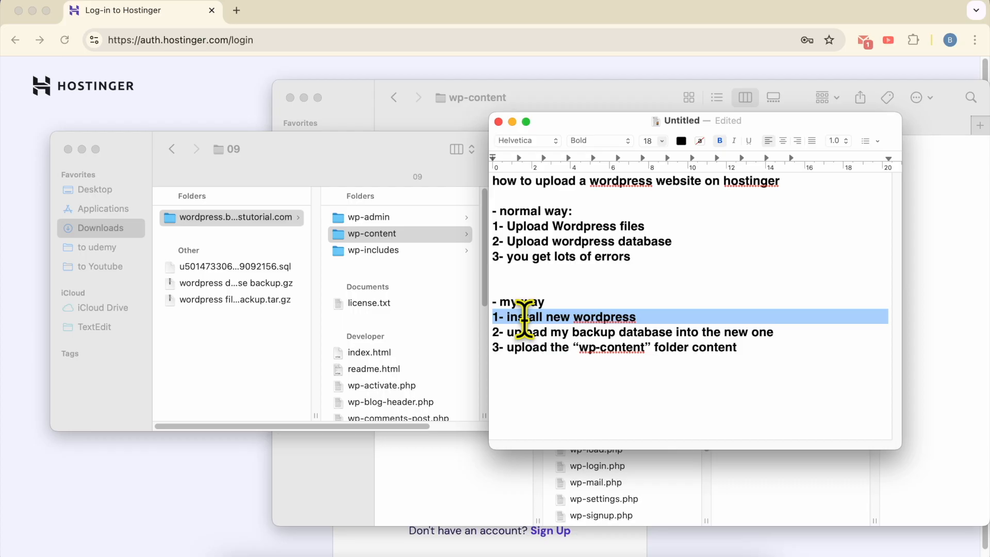
pyautogui.moveTo(633, 256); pyautogui.dragTo(575, 258)
pyautogui.tripleClick(560, 329)
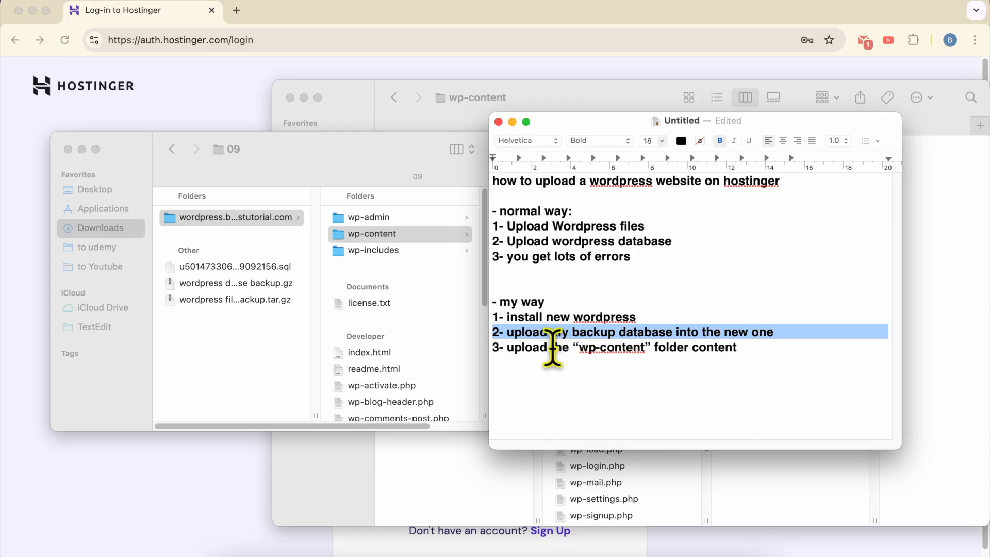
pyautogui.doubleClick(583, 349)
pyautogui.moveTo(583, 349); pyautogui.dragTo(644, 349)
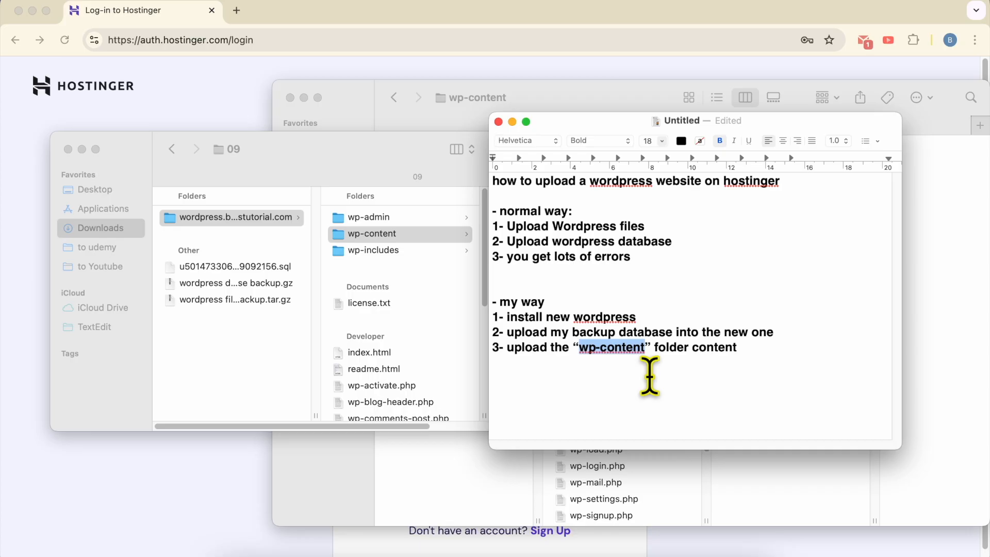
# Switch to Chrome, log in to Hostinger with the prefilled credentials, recheck the note's "install new wordpress" line, and open the websites list
pyautogui.click(250, 491)
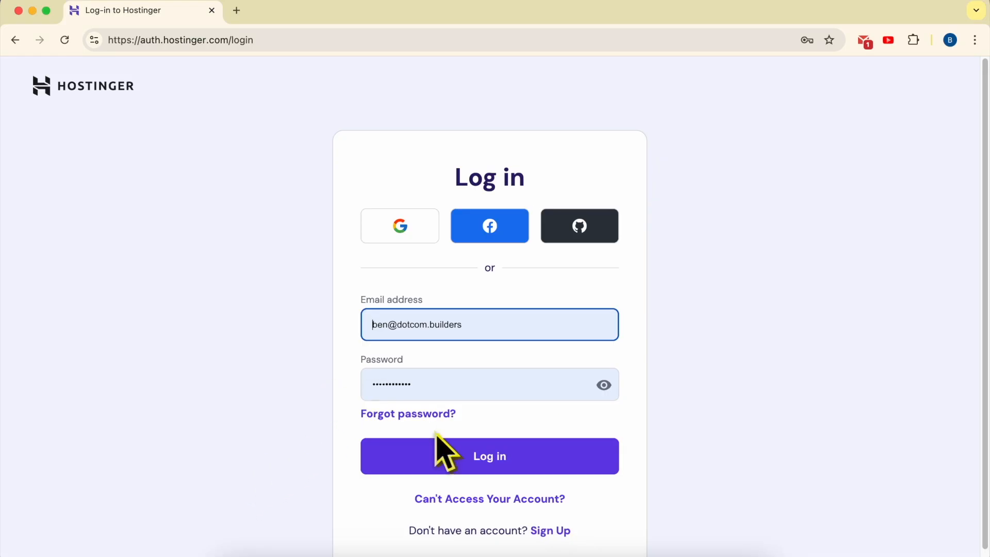
pyautogui.click(473, 452)
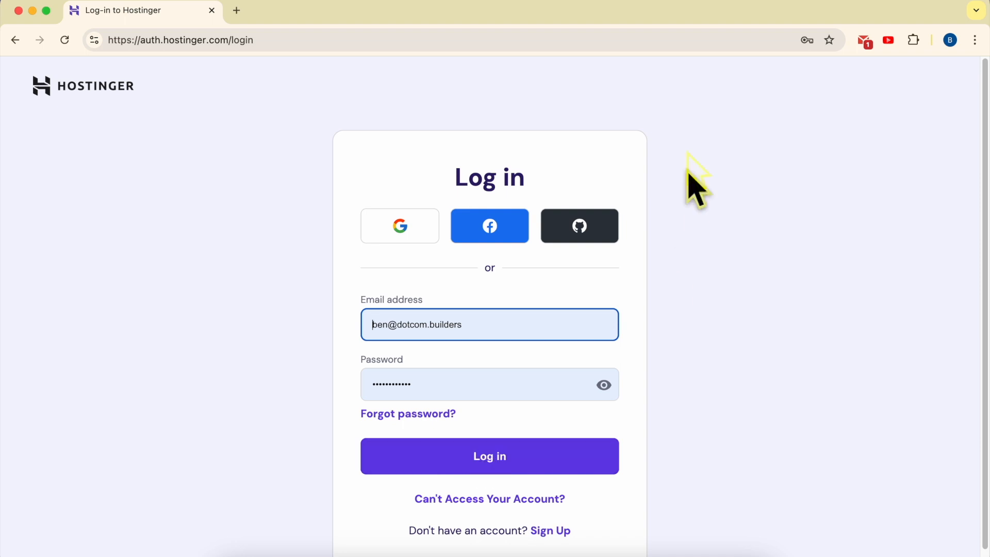
pyautogui.click(313, 556)
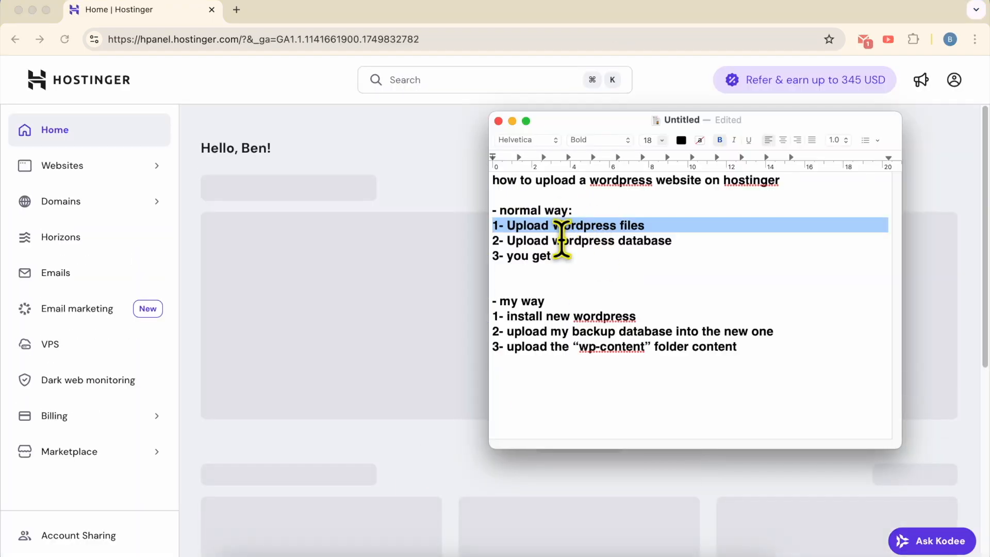
pyautogui.tripleClick(553, 315)
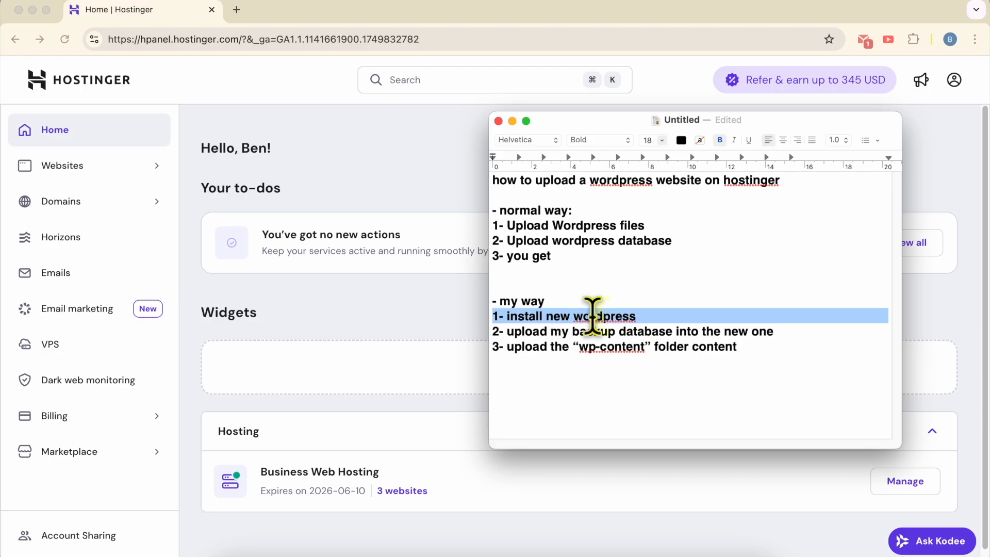
pyautogui.click(342, 310)
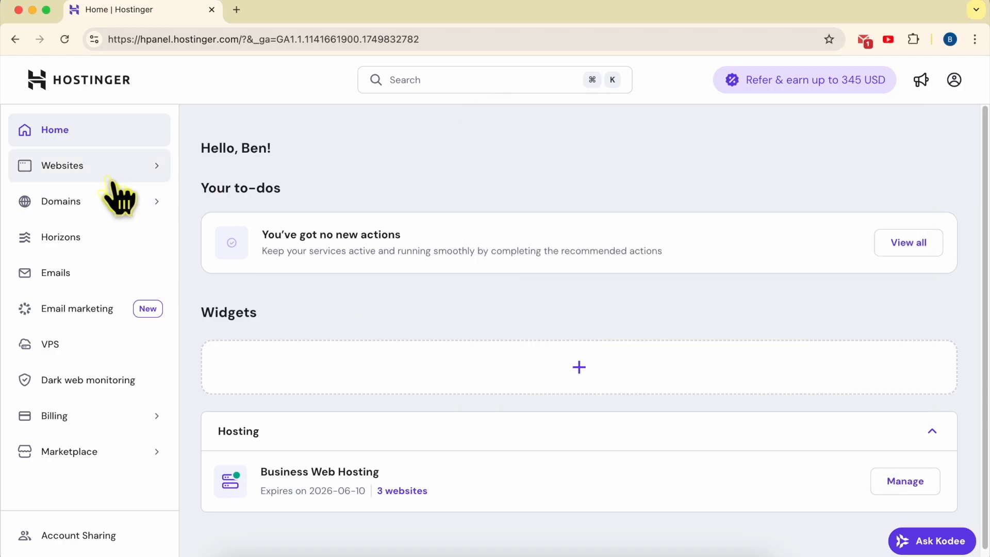
pyautogui.click(89, 171)
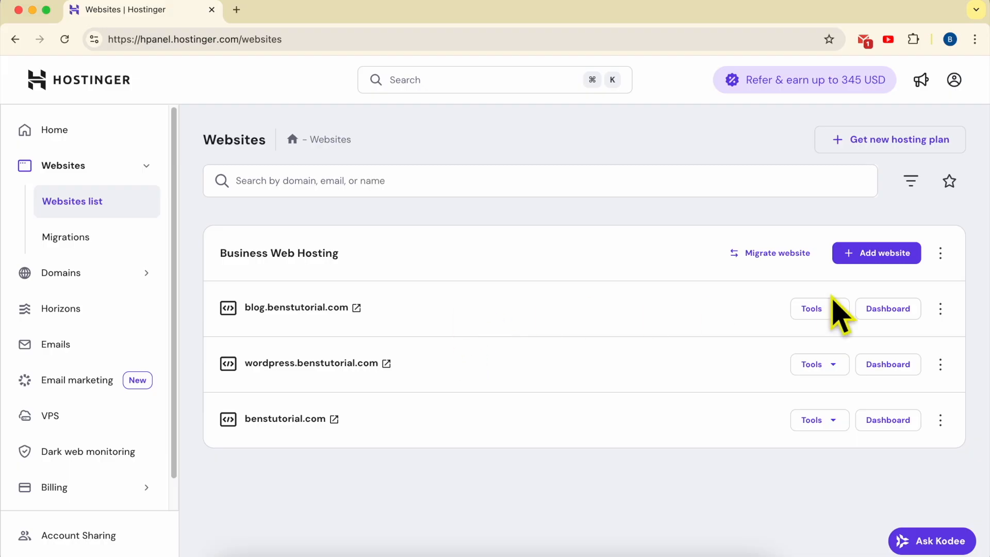
# Examine the websites listed under the Business Web Hosting plan, highlighting blog.benstutorial.com
pyautogui.doubleClick(433, 309)
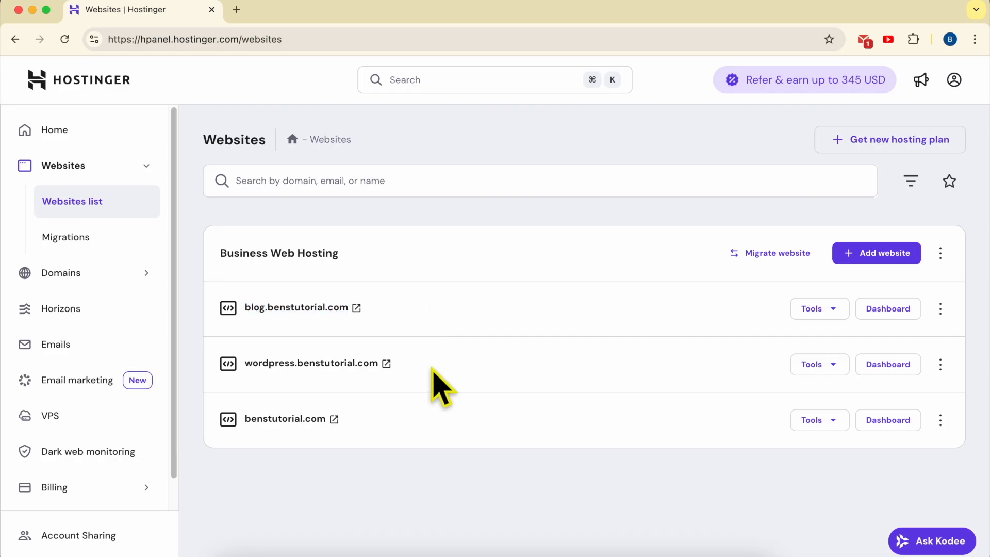
pyautogui.doubleClick(432, 369)
pyautogui.doubleClick(407, 415)
pyautogui.click(513, 315)
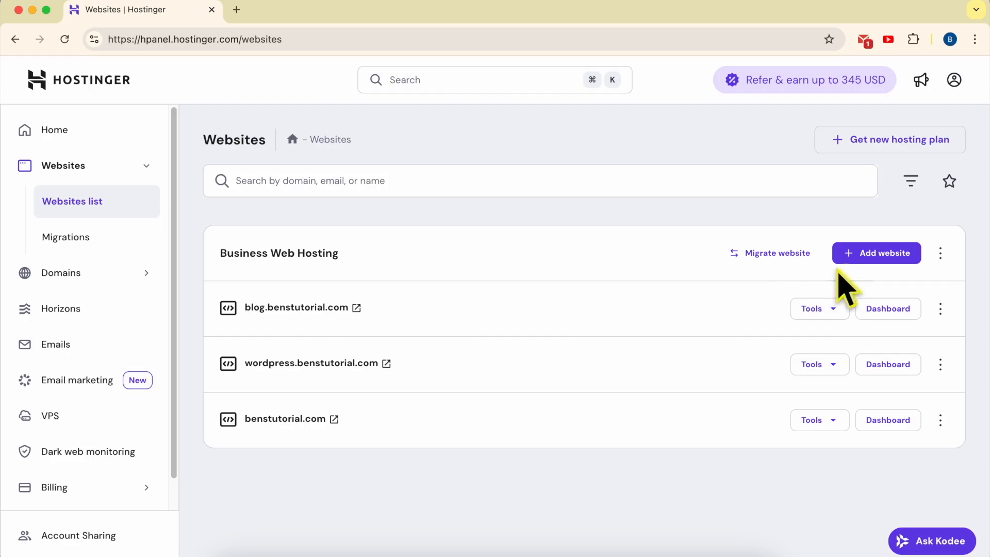
pyautogui.doubleClick(431, 307)
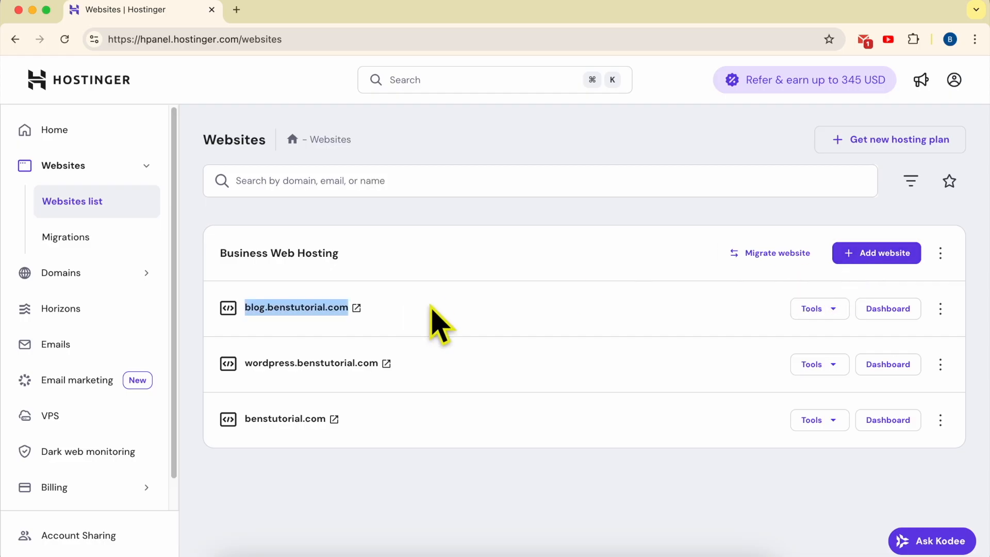
# Add a custom PHP/HTML website to the Business Web Hosting plan, using the already owned domain backup.benstutorial.com
pyautogui.click(872, 257)
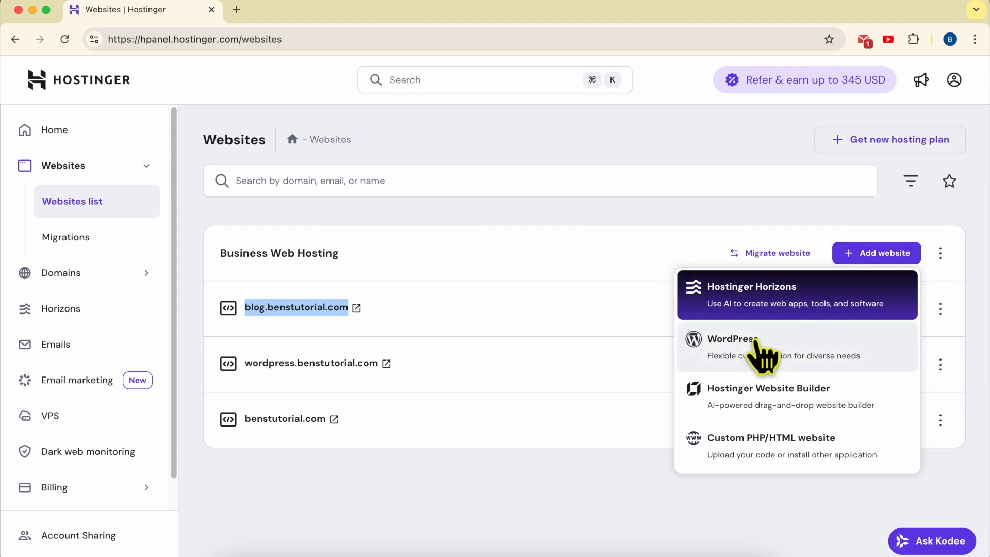
pyautogui.click(807, 445)
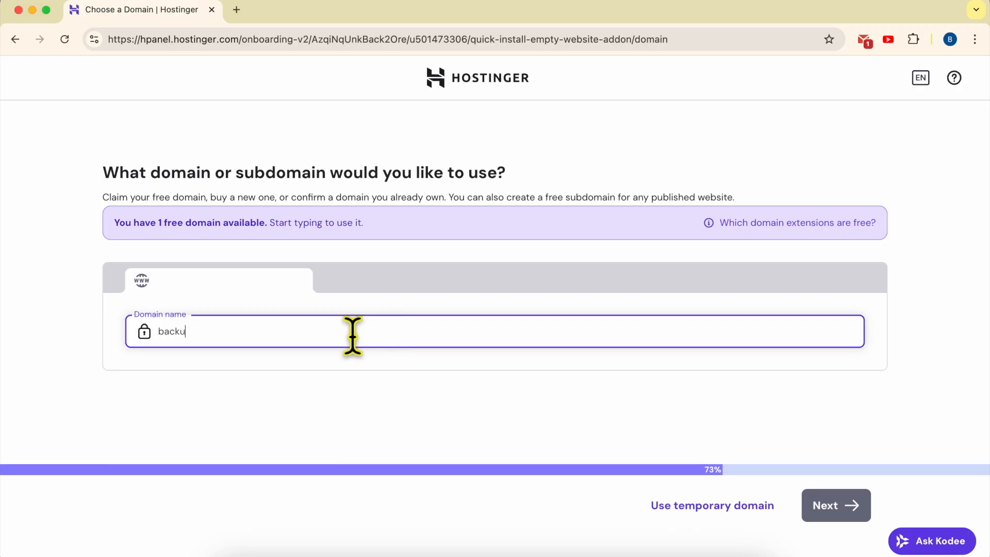
pyautogui.write('.bens')
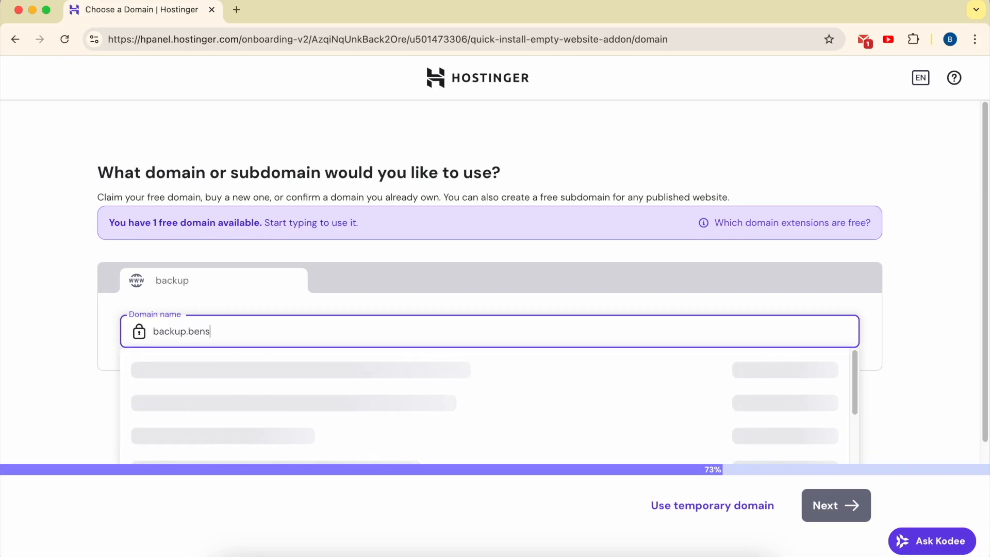
pyautogui.write('tutorial.com')
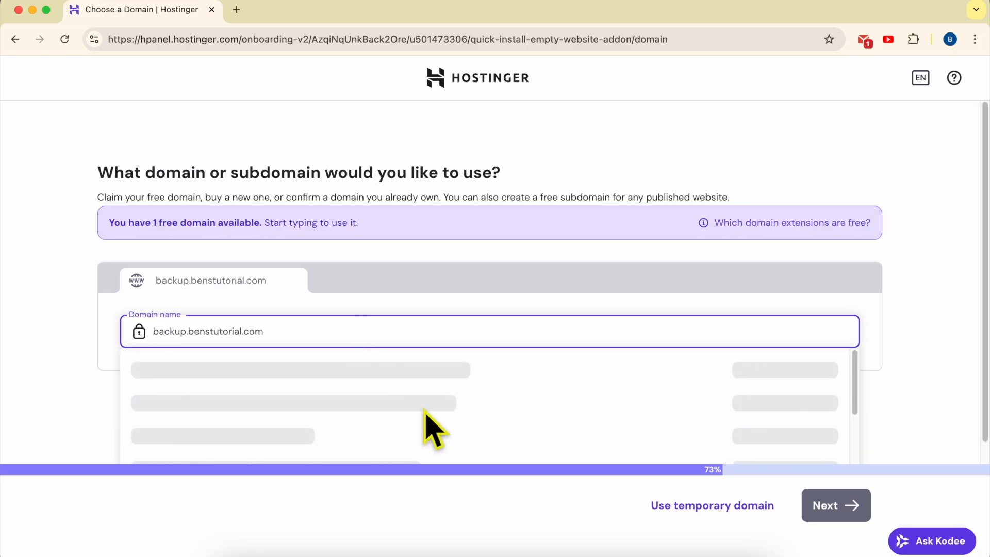
pyautogui.moveTo(322, 338); pyautogui.dragTo(105, 320)
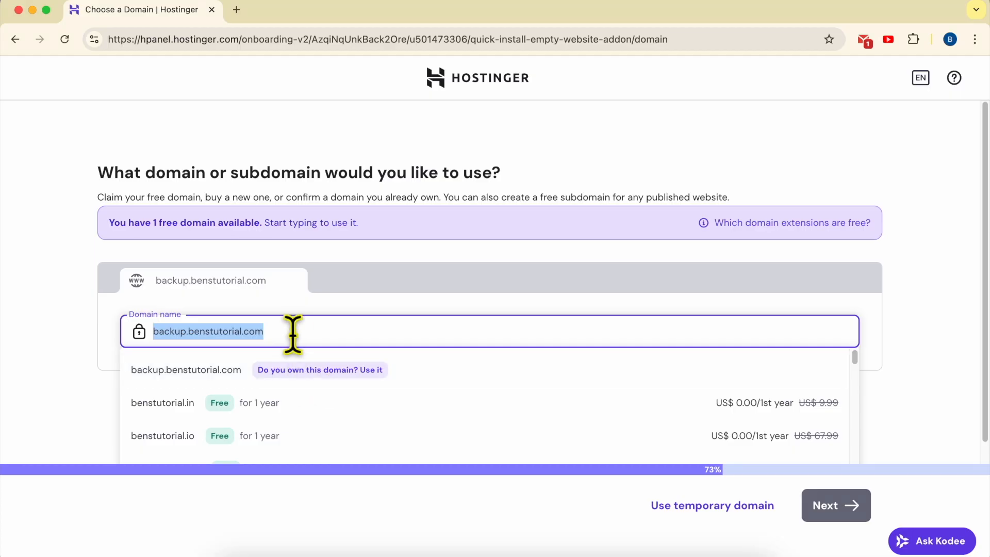
pyautogui.click(311, 369)
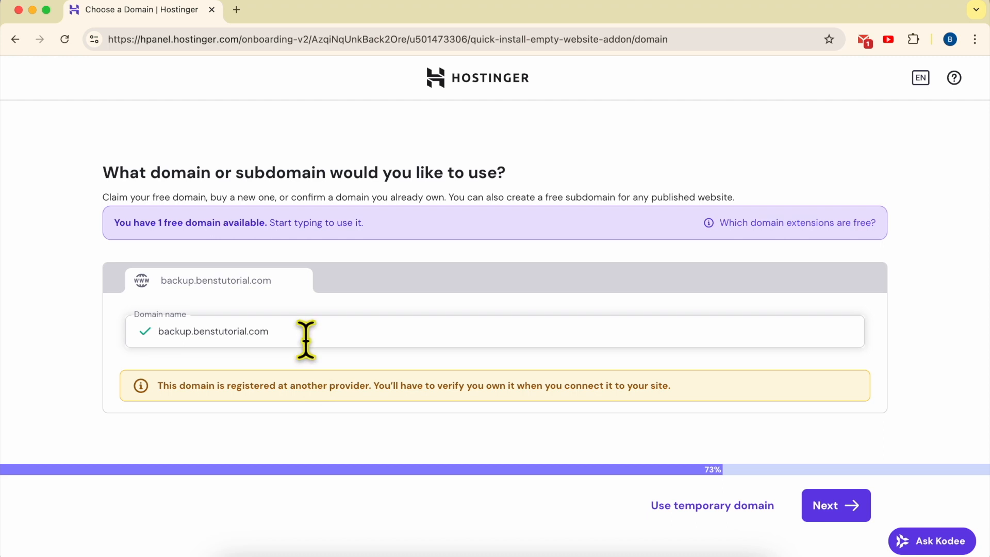
pyautogui.click(330, 343)
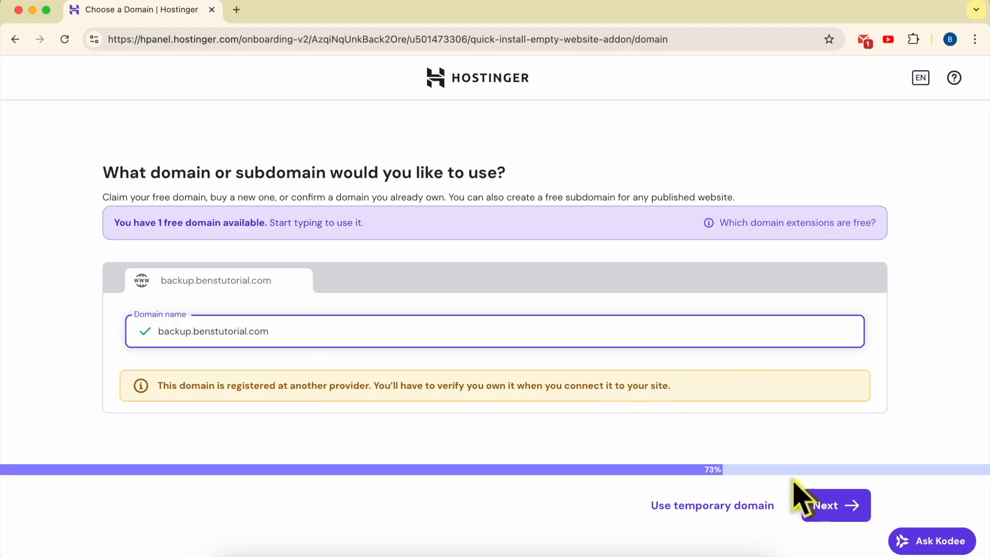
pyautogui.click(835, 506)
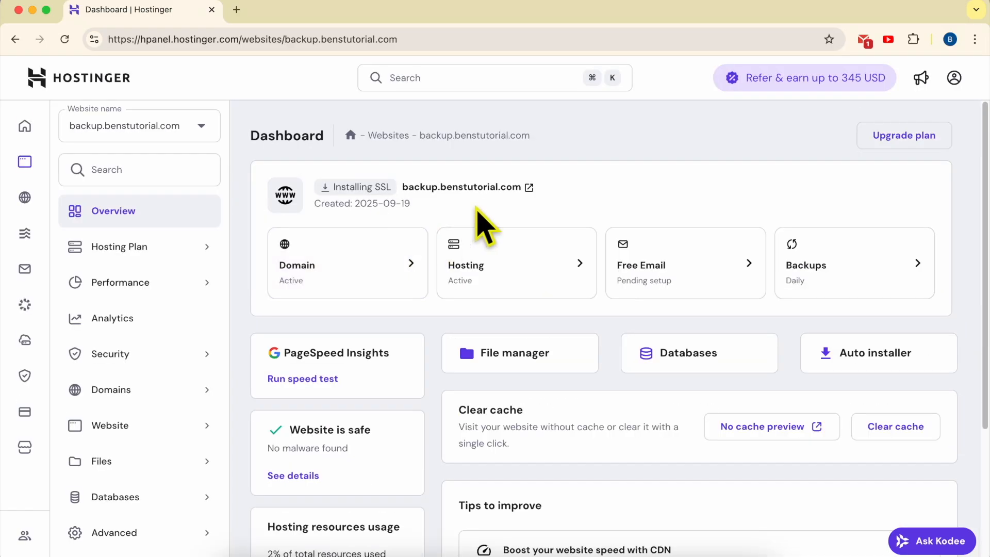
# Leave the backup.benstutorial.com dashboard and return to the list of all websites
pyautogui.click(25, 126)
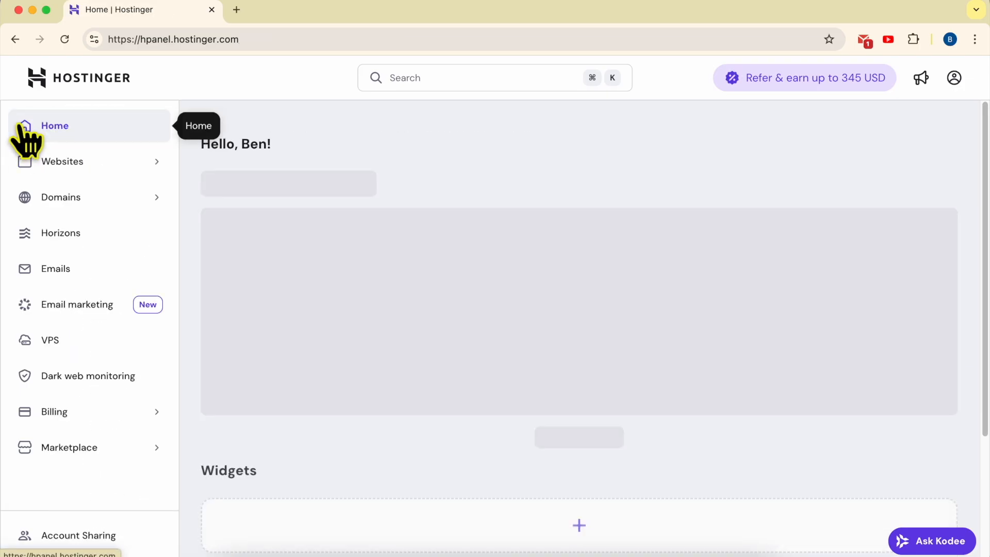
pyautogui.click(63, 161)
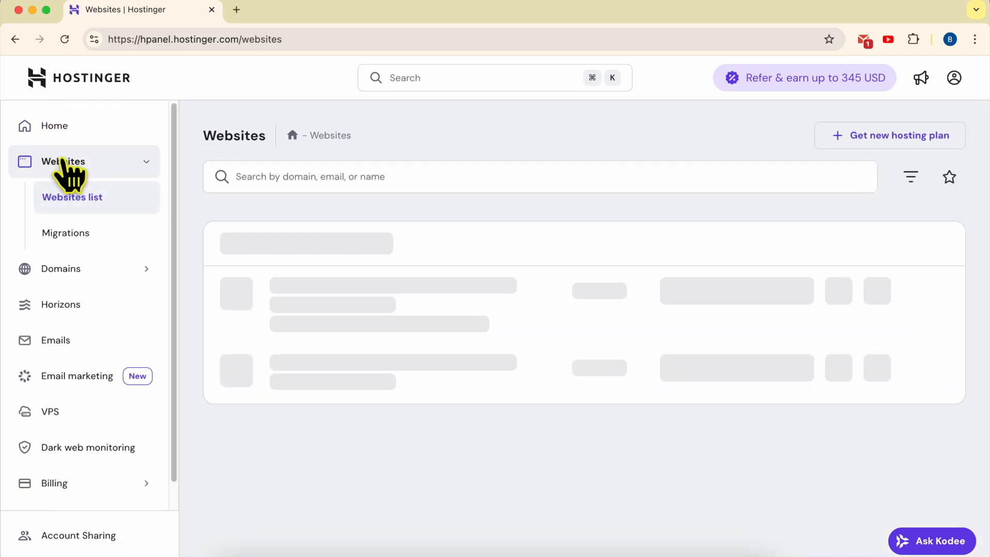
# Open the dashboard of backup.benstutorial.com and recheck the "install new wordpress" line in the TextEdit note
pyautogui.doubleClick(436, 305)
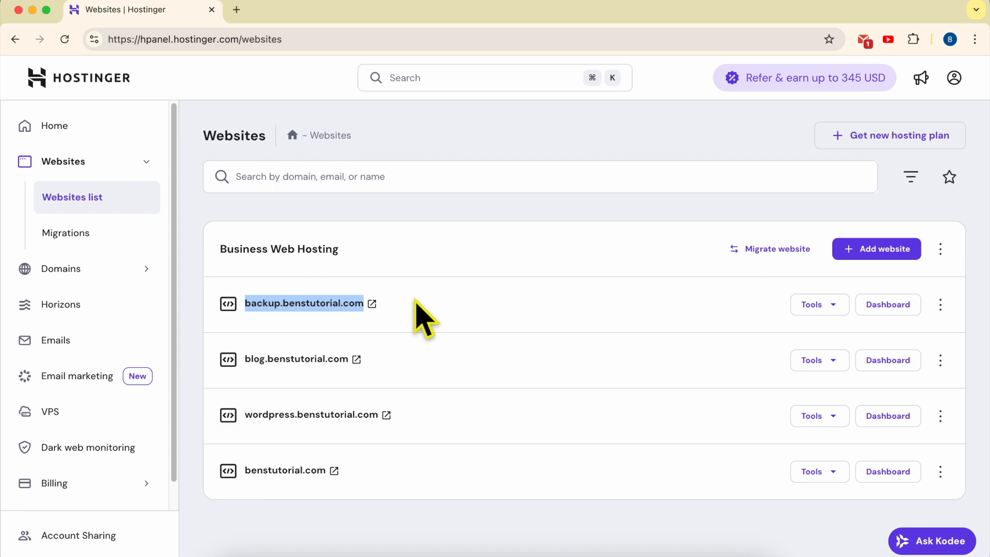
pyautogui.click(883, 307)
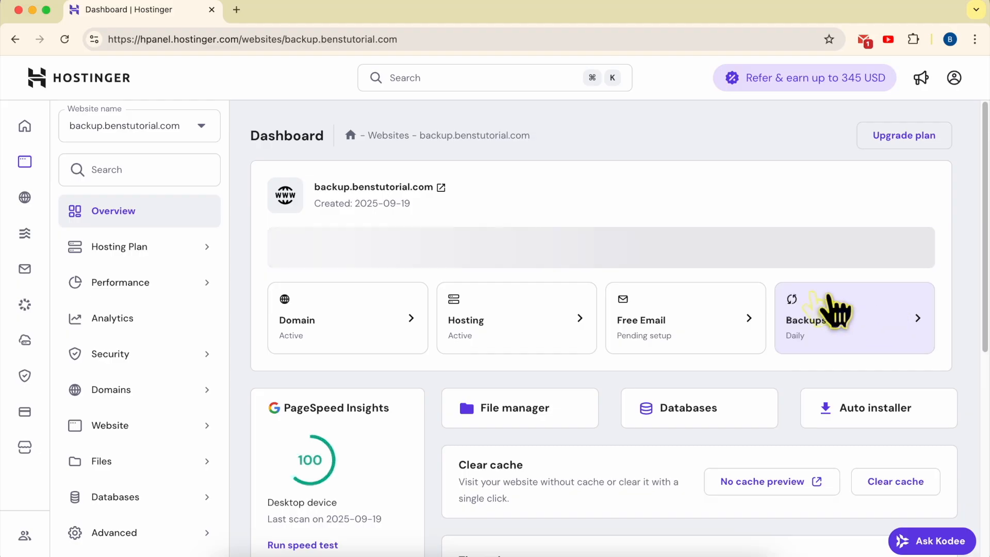
pyautogui.click(304, 550)
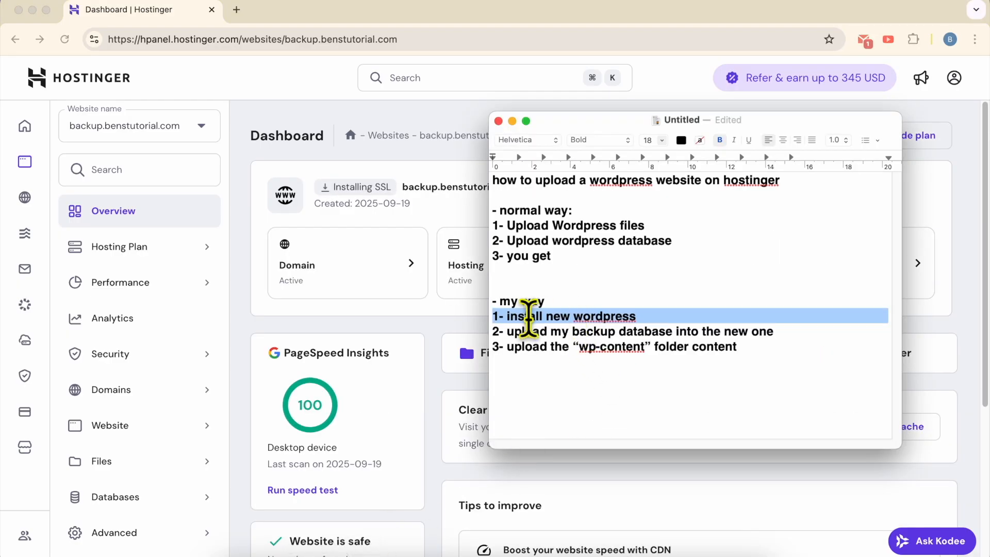
pyautogui.click(404, 324)
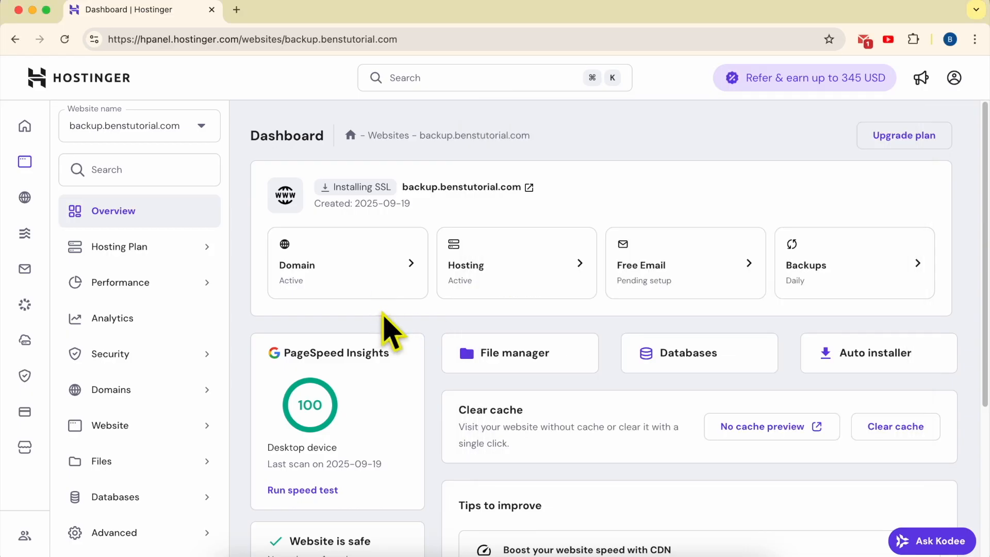
# Start a WordPress installation for backup.benstutorial.com through the Auto Installer
pyautogui.click(161, 424)
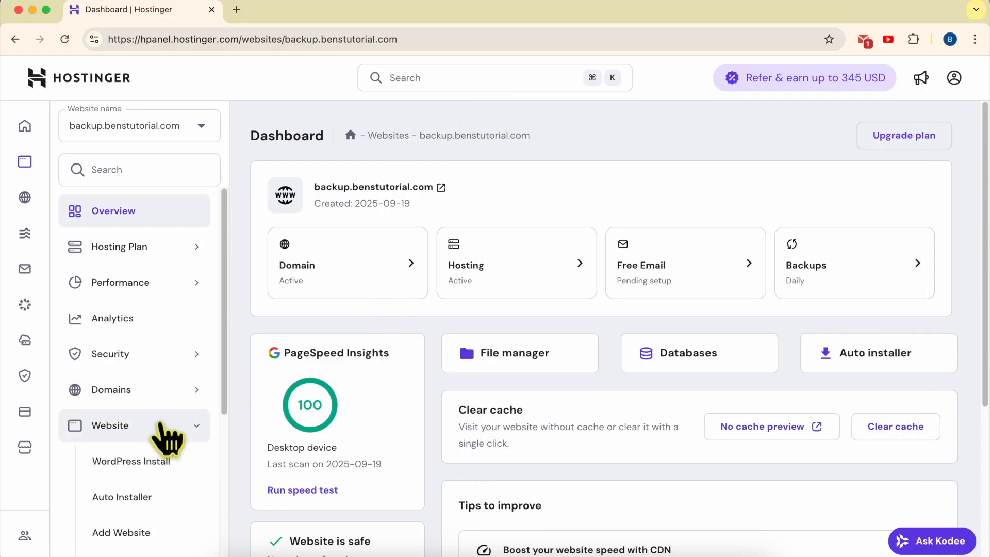
pyautogui.click(149, 497)
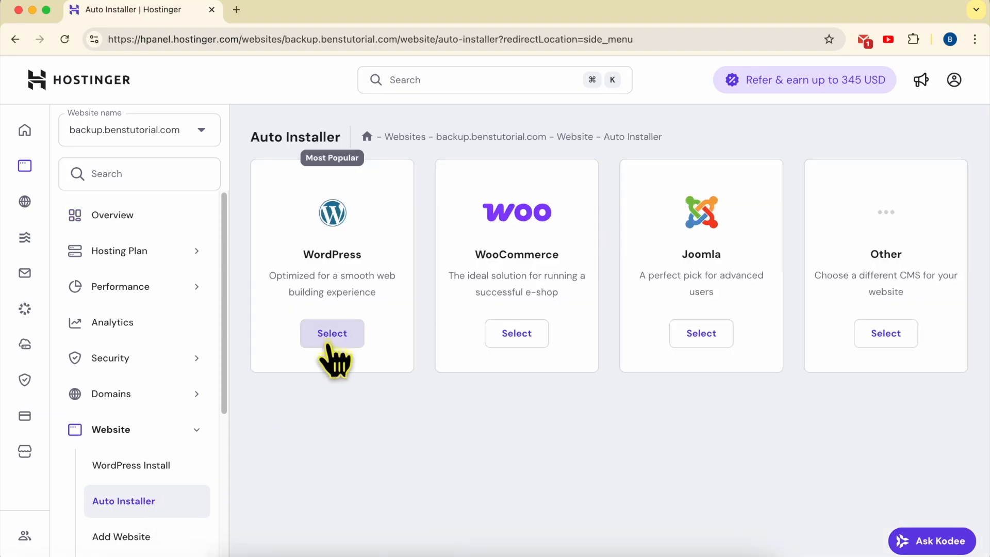
pyautogui.click(330, 341)
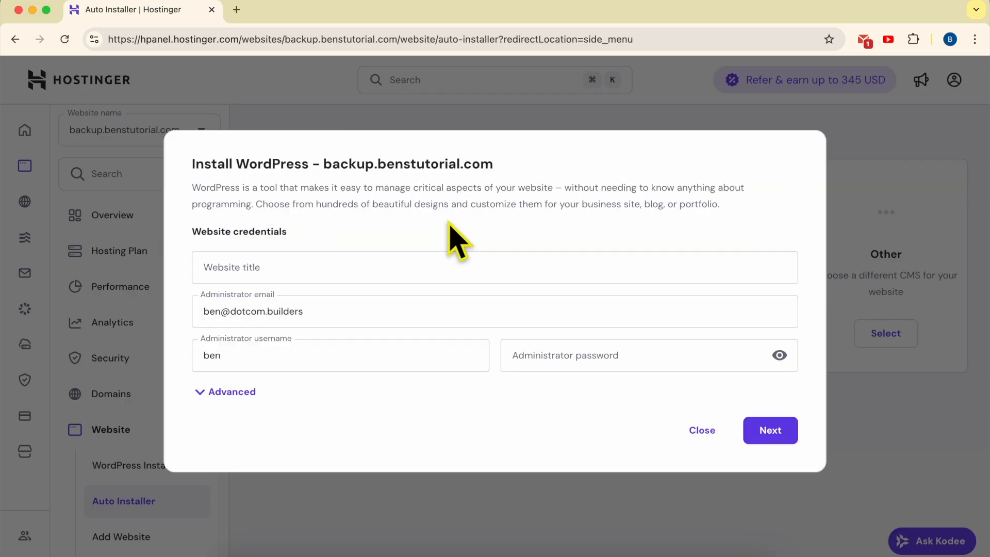
# Set the website title to "Bens Tutorial Blog" and enter the administrator password, keeping the prefilled administrator email and username
pyautogui.click(280, 266)
pyautogui.click(293, 309)
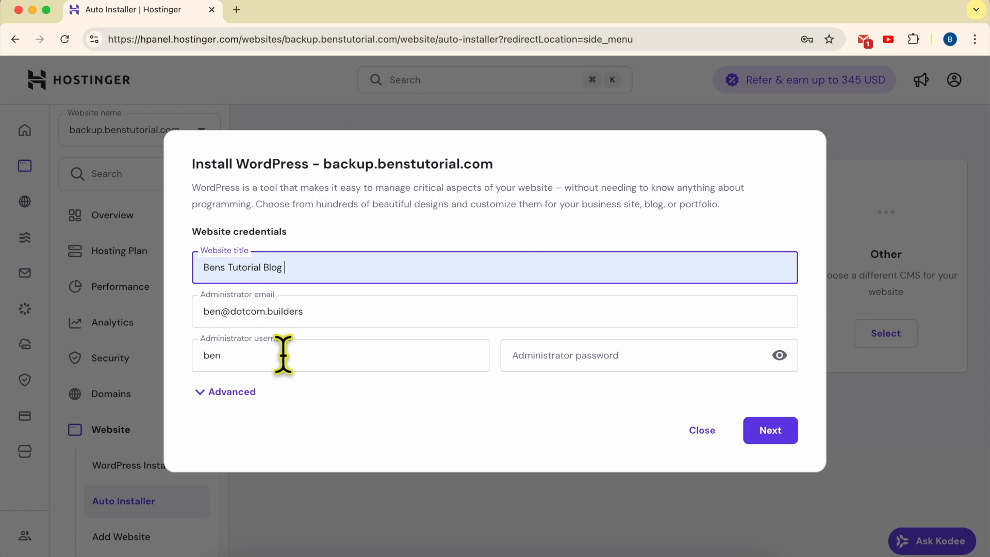
pyautogui.click(561, 365)
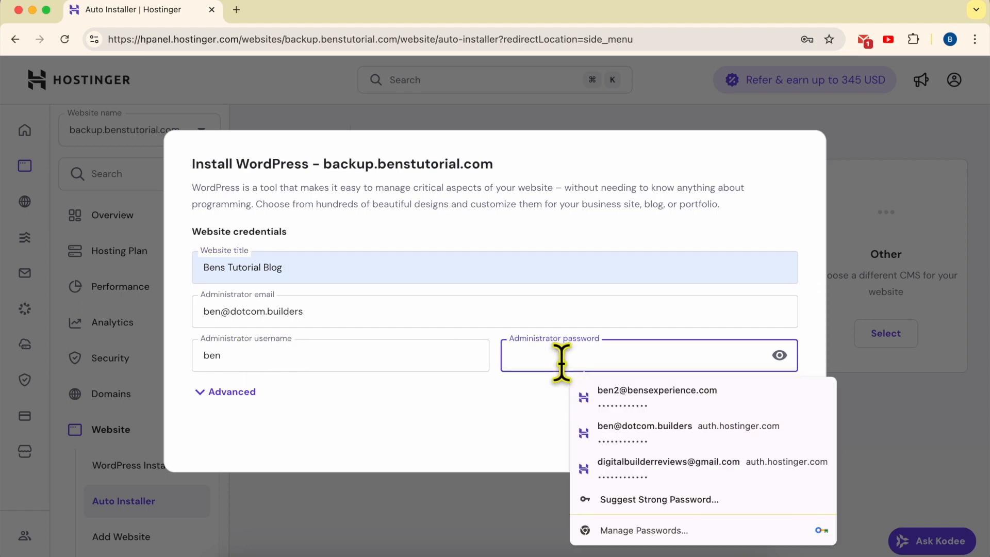
pyautogui.write('•')
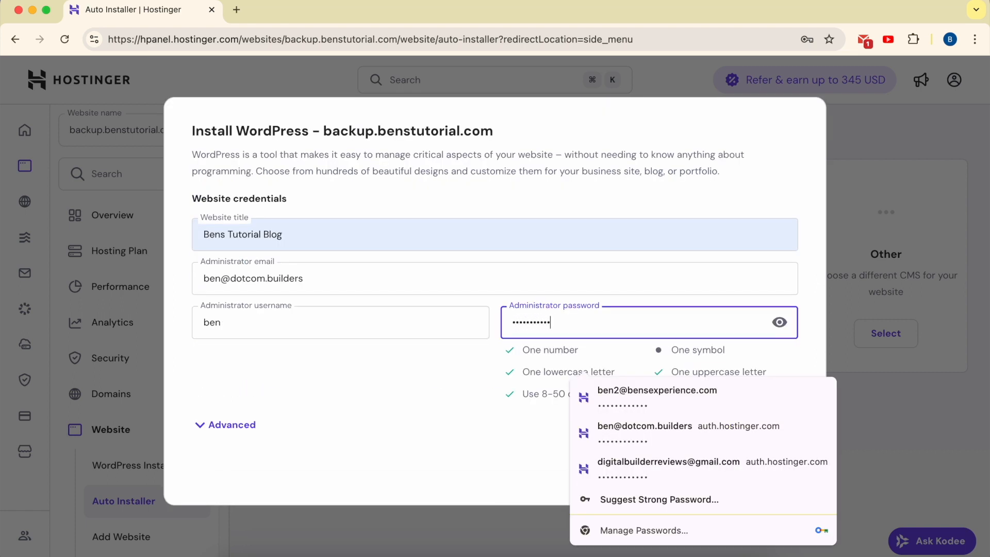
pyautogui.click(495, 402)
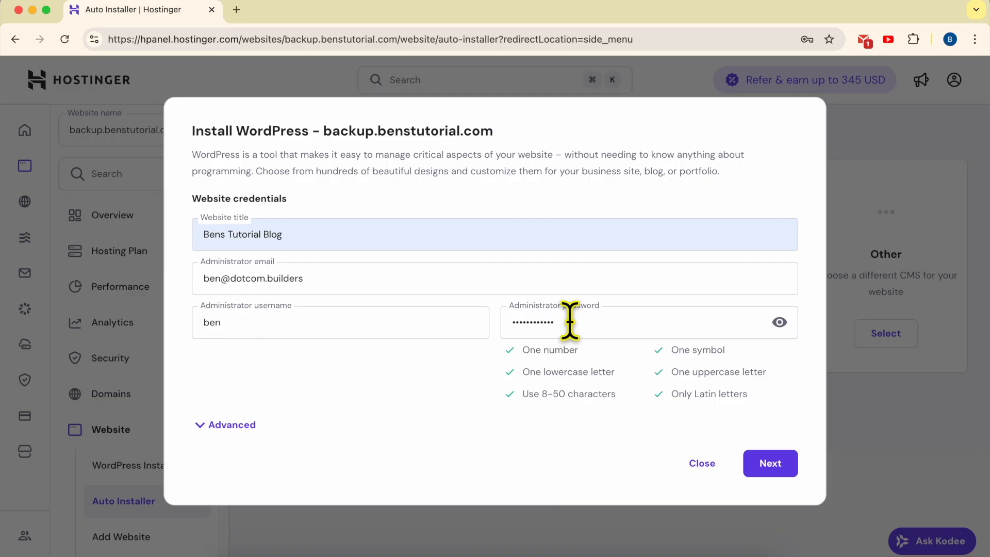
# Review the three "my way" steps in the TextEdit note, highlighting them, and return to the WordPress credentials form
pyautogui.click(313, 547)
pyautogui.moveTo(664, 391); pyautogui.dragTo(480, 300)
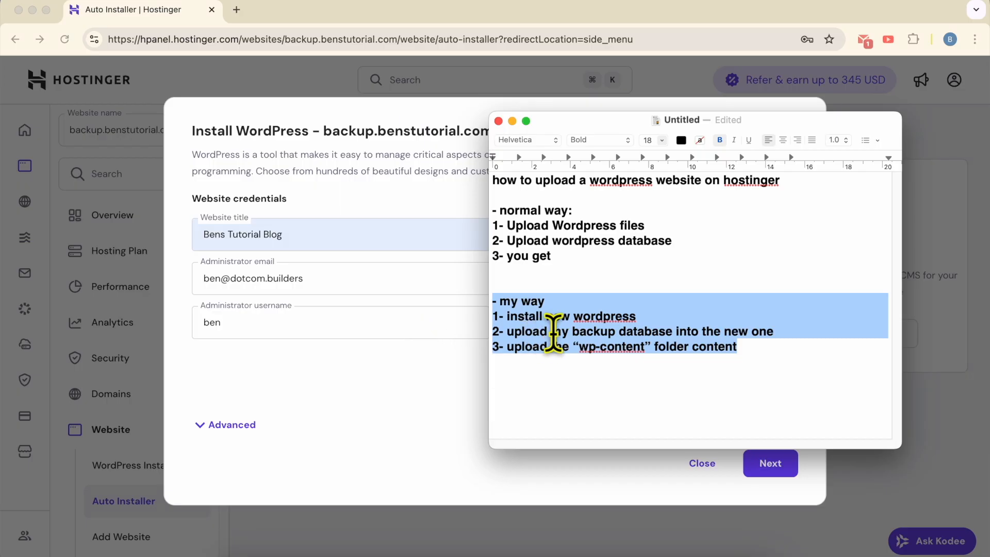
pyautogui.click(405, 360)
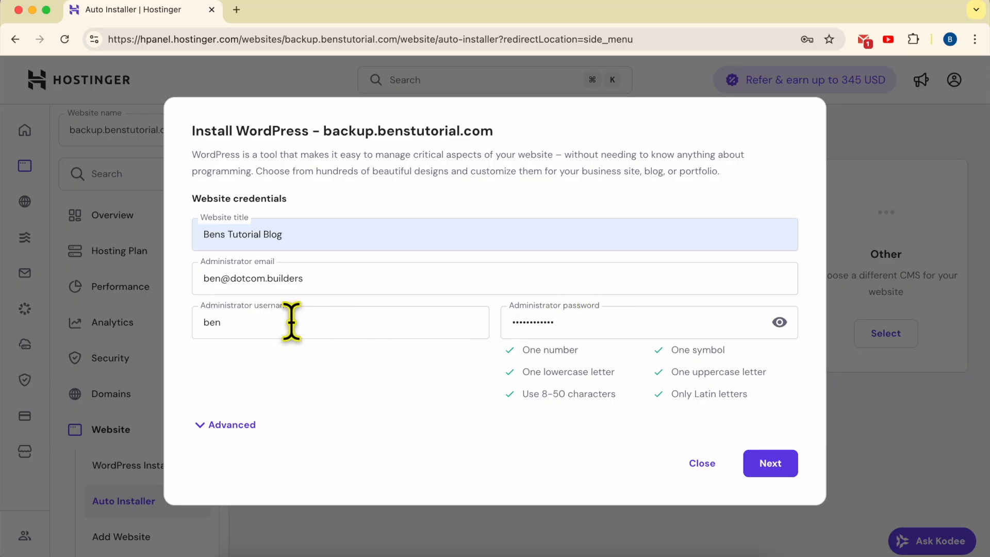
pyautogui.click(294, 547)
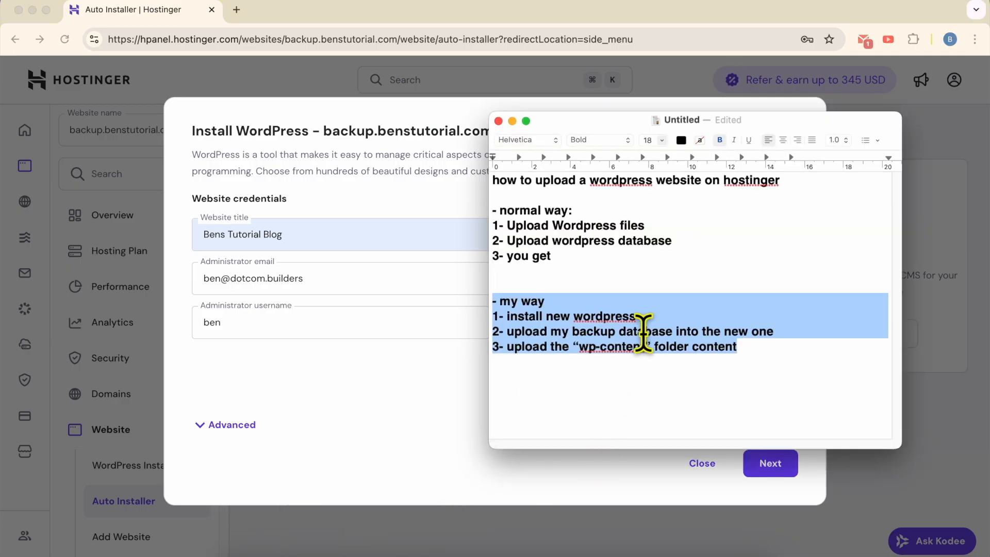
pyautogui.click(355, 383)
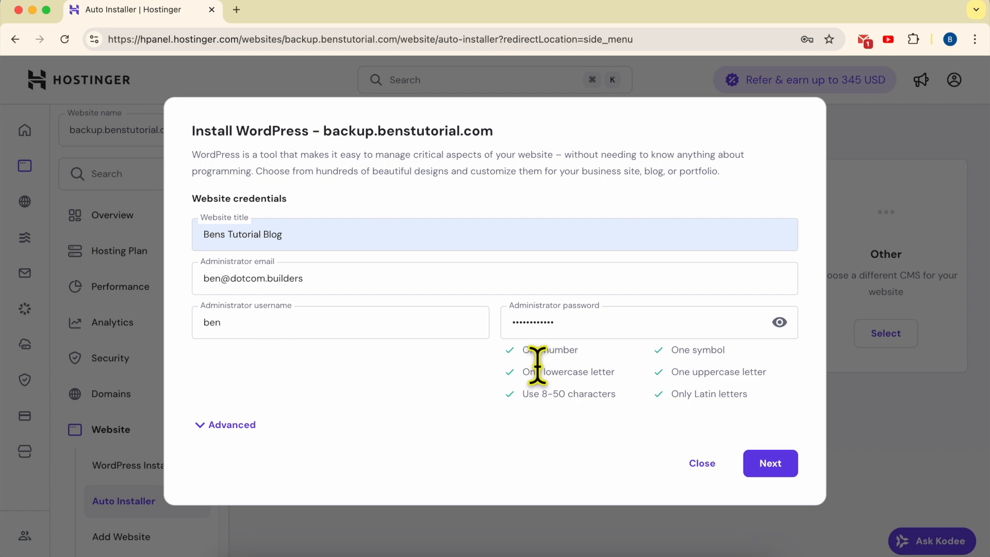
# Install WordPress 6.8.2 in English with PHP 8.2 and minor-version updates only, rechecking the language choices and the note before confirming
pyautogui.click(769, 463)
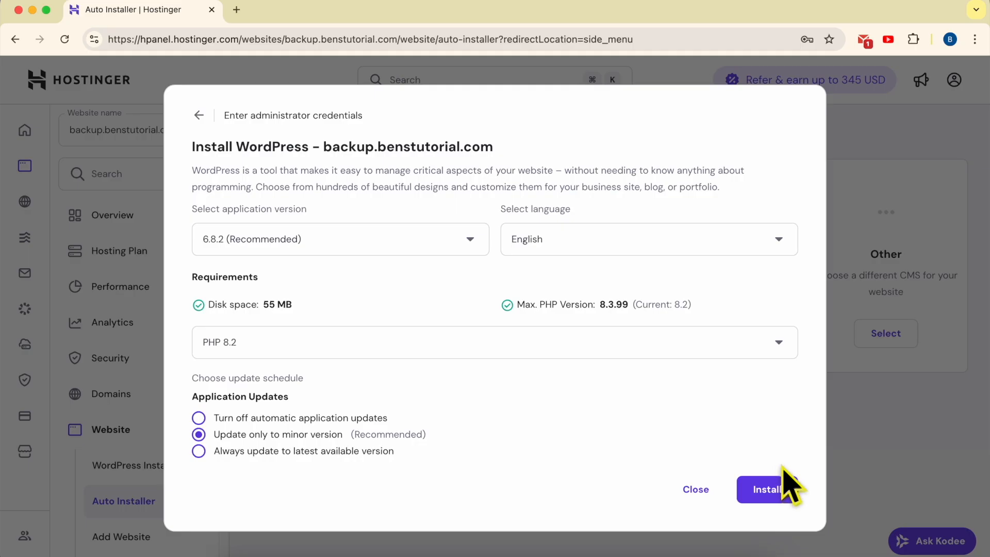
pyautogui.click(574, 237)
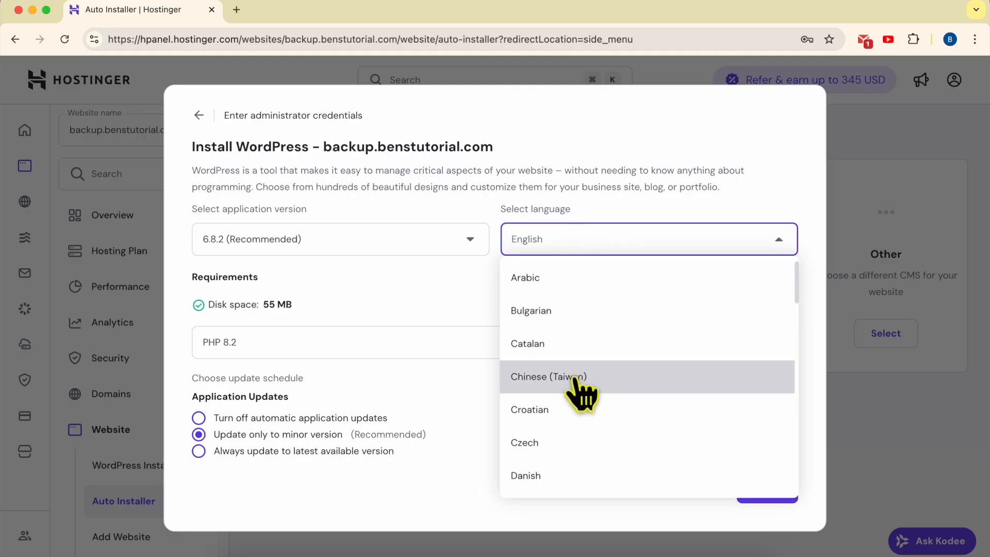
pyautogui.click(469, 310)
pyautogui.click(313, 556)
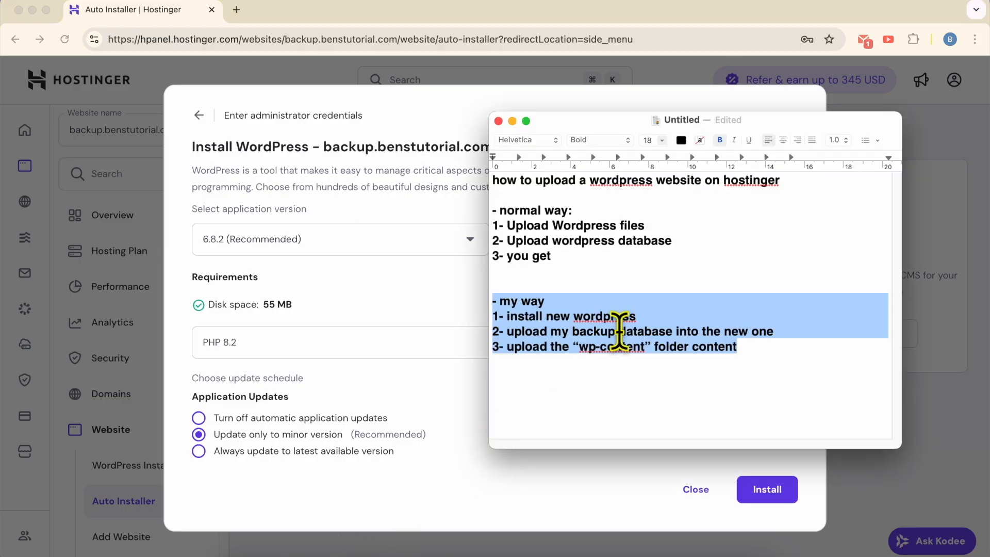
pyautogui.click(400, 314)
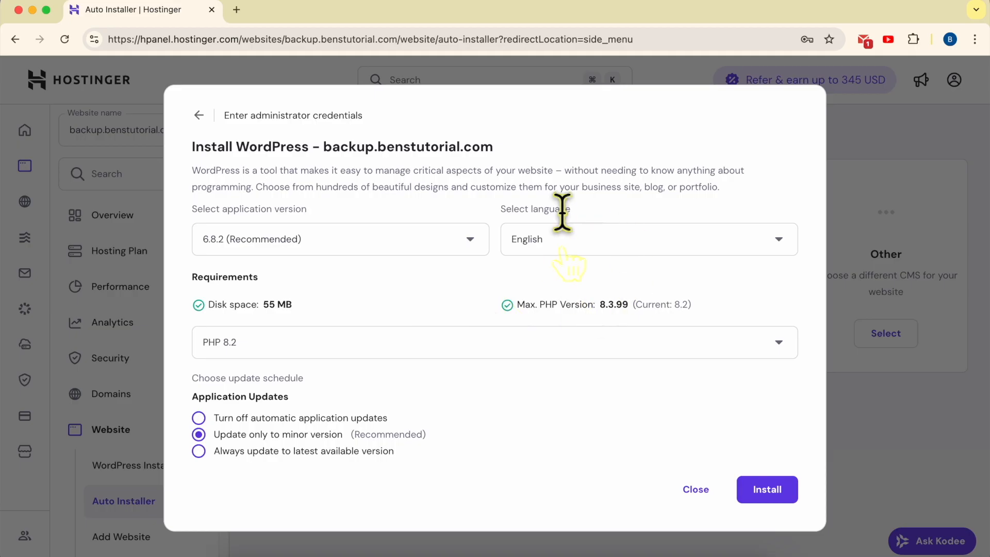
pyautogui.click(767, 490)
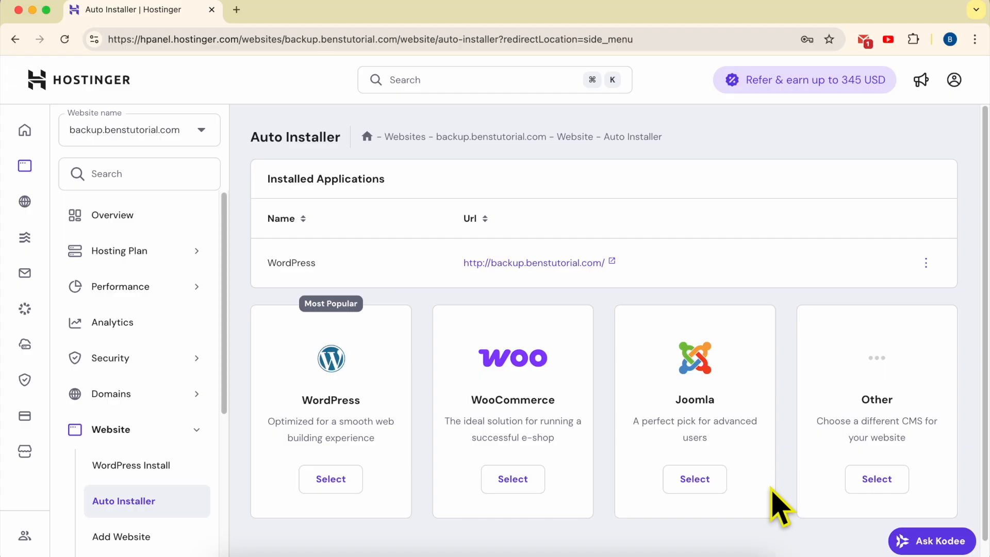
# Open the new WordPress installation's overview, view its live site in a separate tab, and return to the overview
pyautogui.click(616, 264)
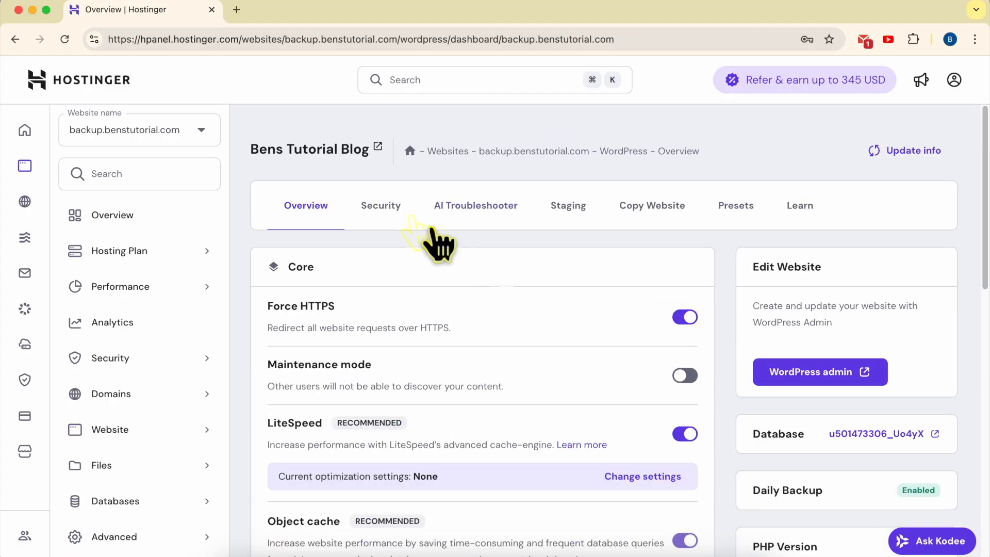
pyautogui.click(377, 148)
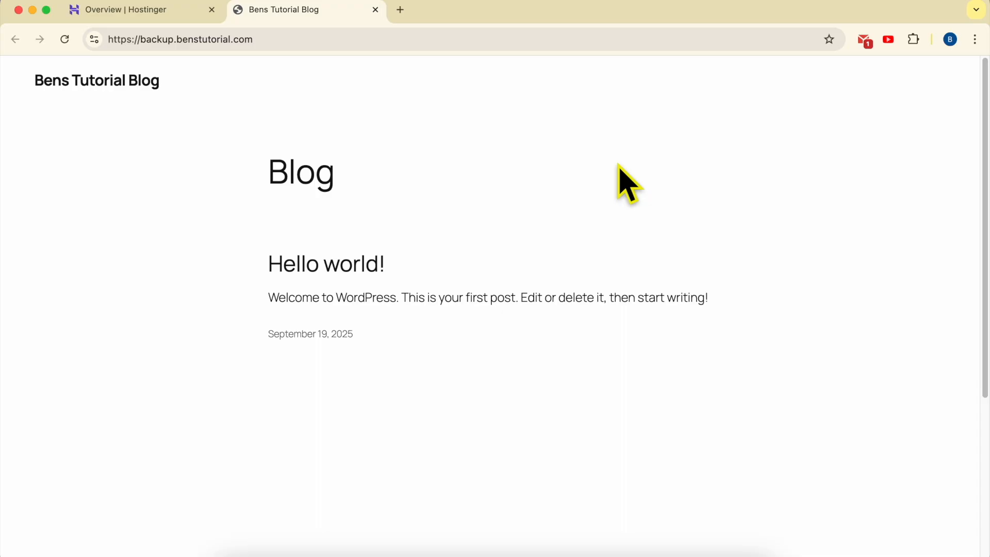
pyautogui.click(128, 16)
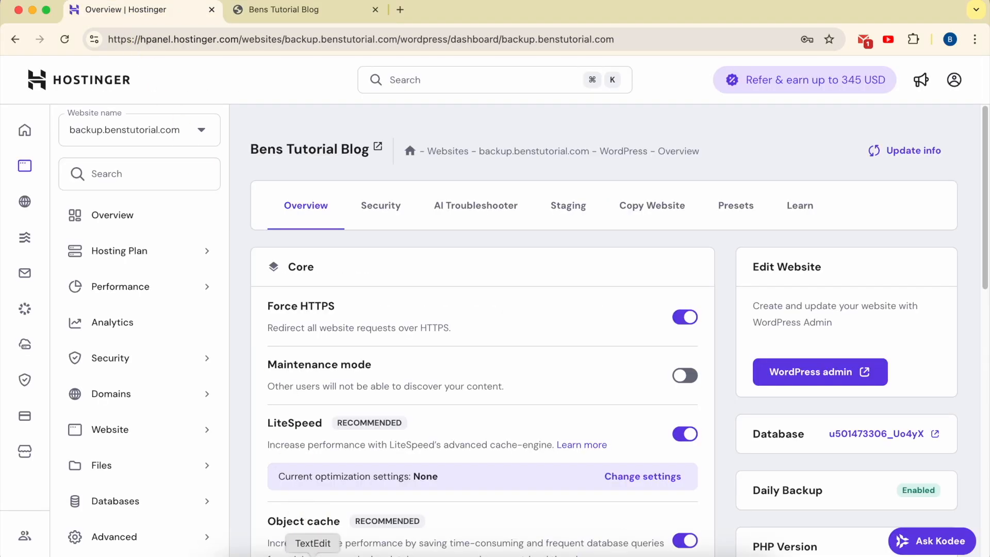
# Highlight the note's "upload my backup database into the new one" line and open MySQL database management for backup.benstutorial.com
pyautogui.click(311, 551)
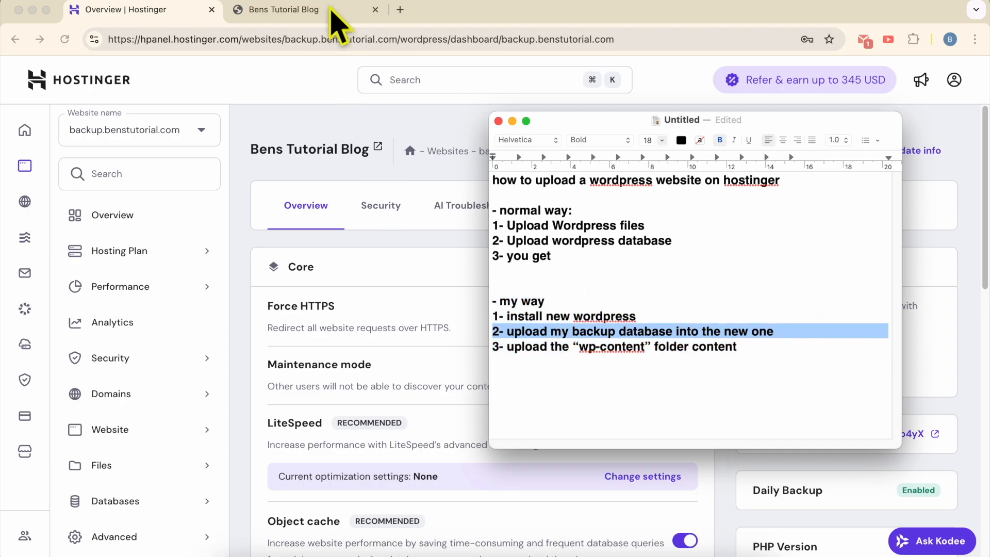
pyautogui.click(340, 102)
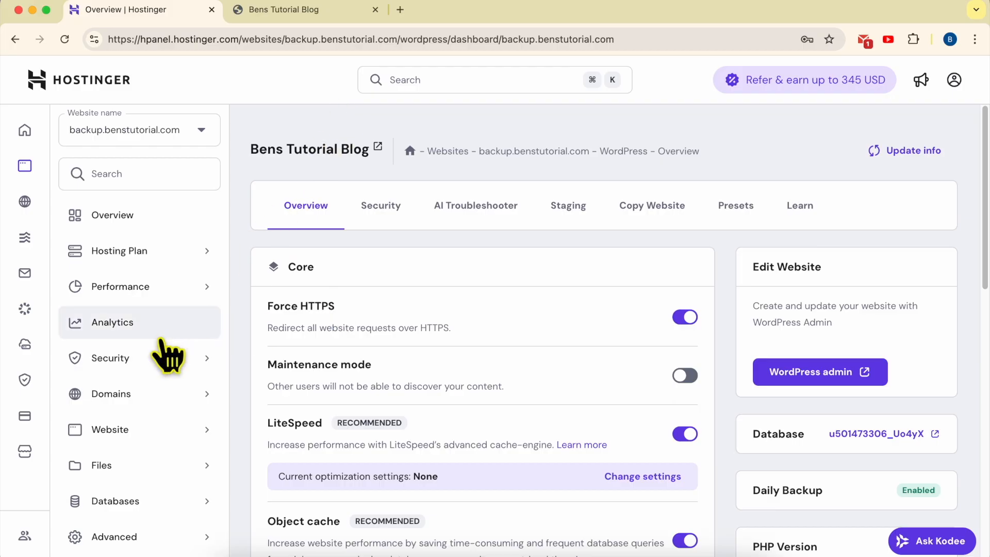
pyautogui.click(135, 503)
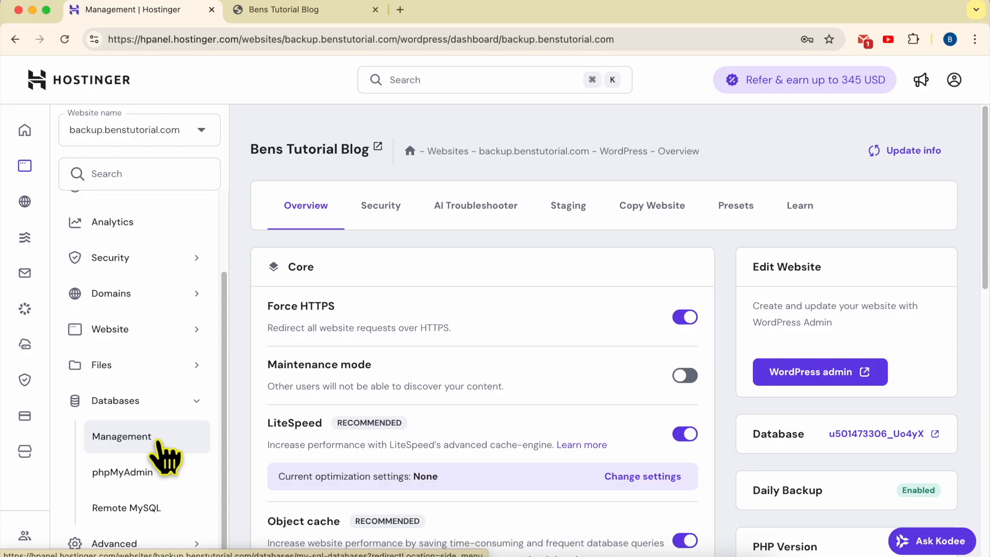
pyautogui.click(154, 441)
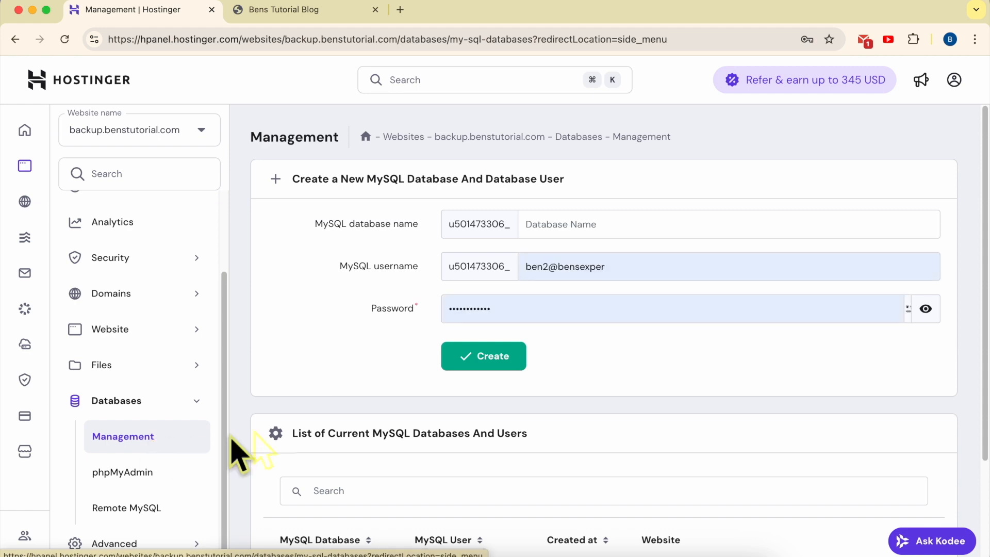
# Check the listed MySQL database, its user and its website, and open the backup.benstutorial.com database in phpMyAdmin
pyautogui.scroll(-3, 531, 379)
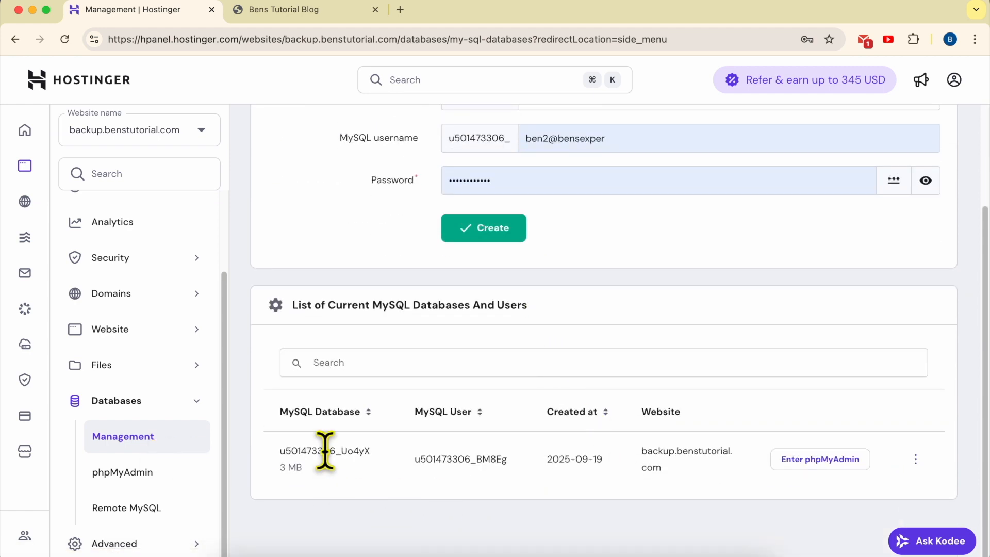
pyautogui.doubleClick(326, 451)
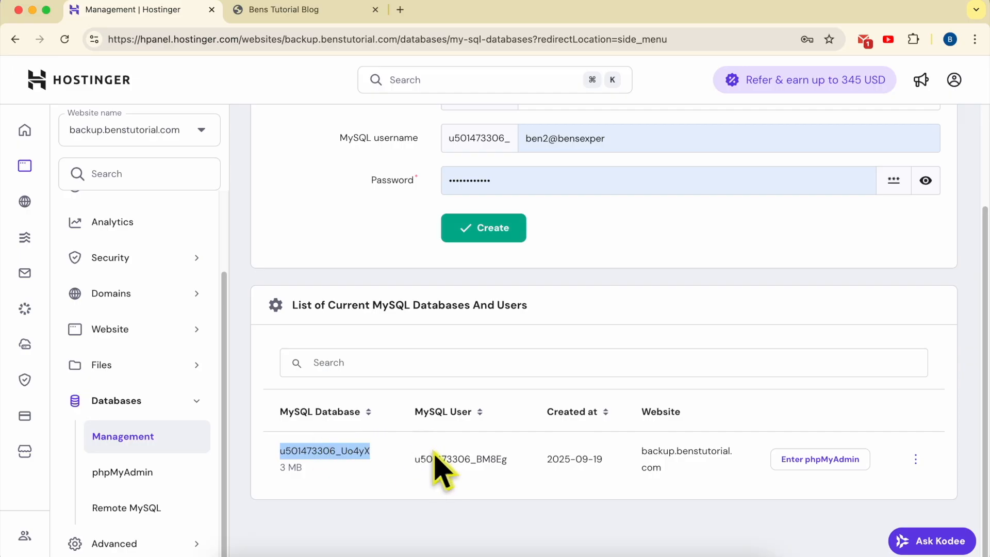
pyautogui.doubleClick(467, 457)
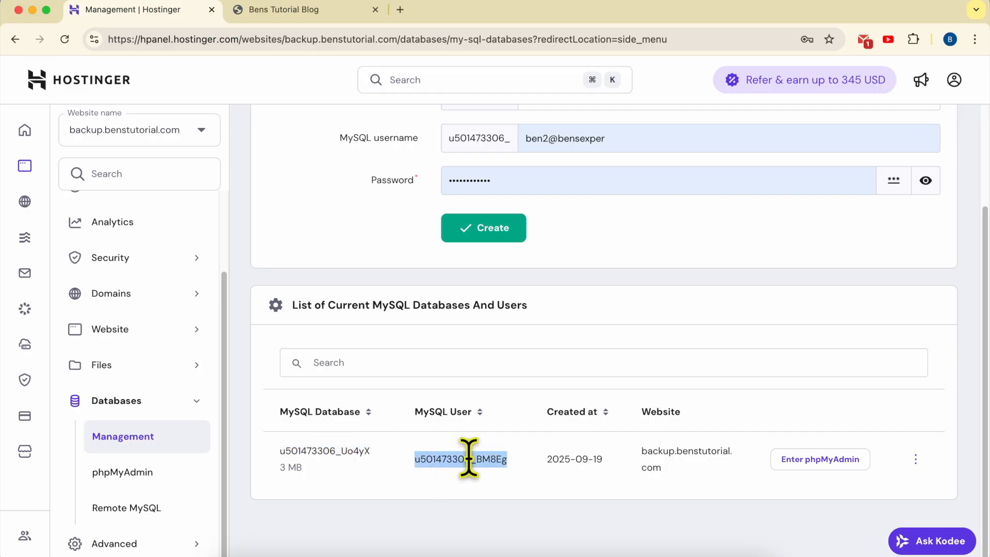
pyautogui.doubleClick(708, 454)
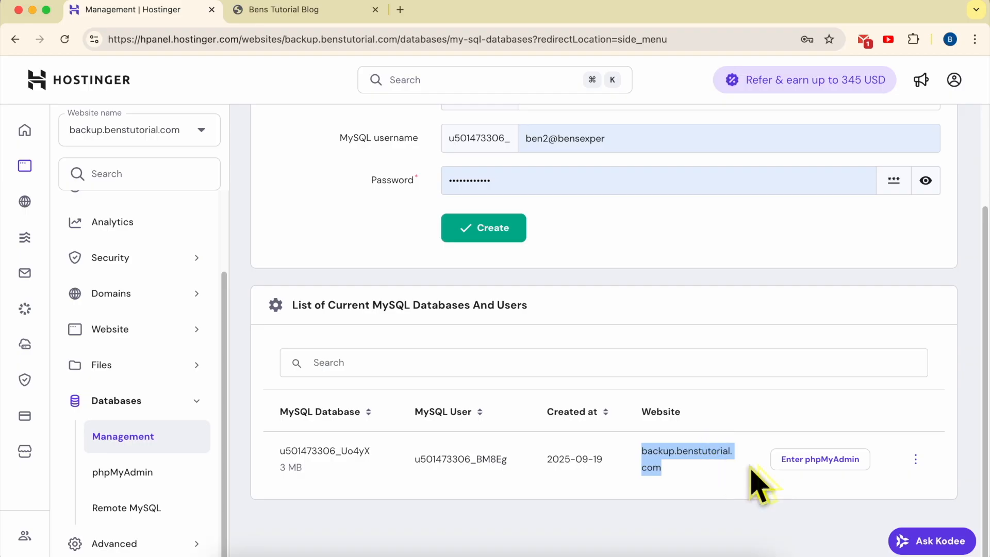
pyautogui.click(832, 462)
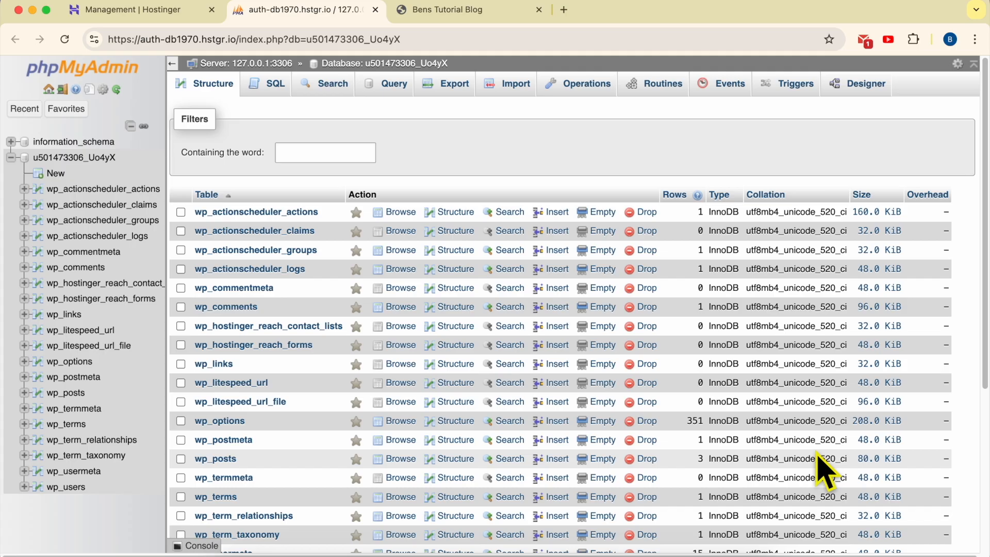
# Glance at the live blog, return to the database, and drop all of its tables with foreign key checks enabled
pyautogui.click(477, 10)
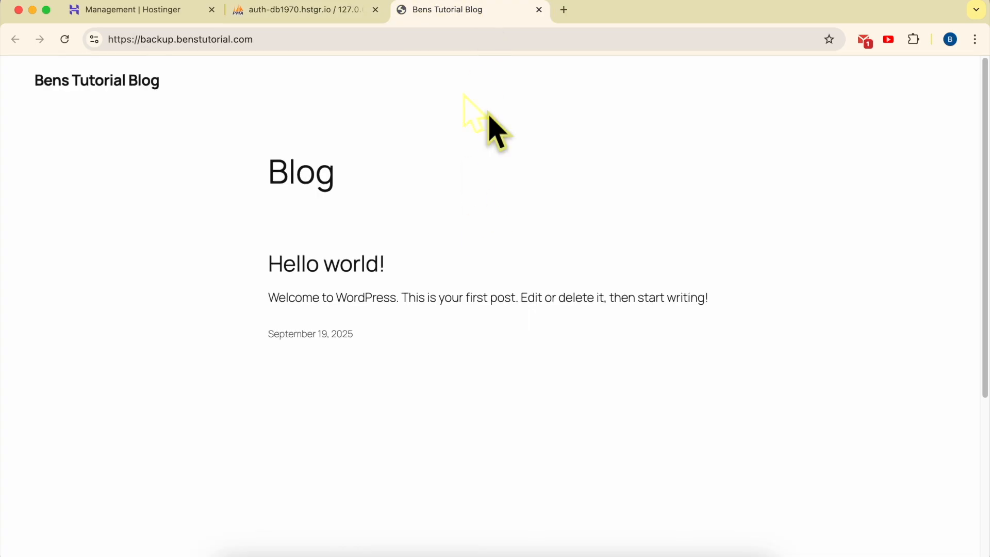
pyautogui.click(289, 11)
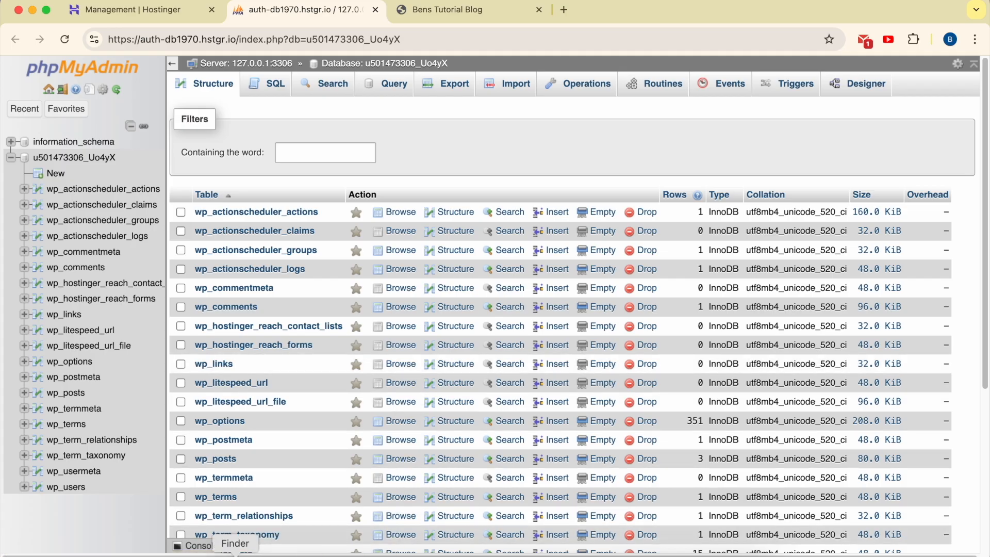
pyautogui.scroll(-5, 261, 399)
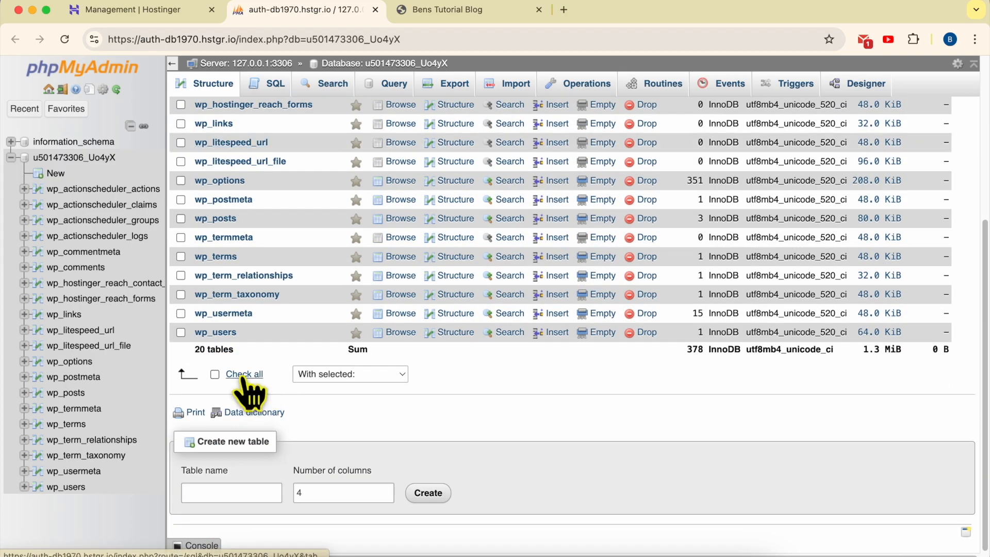
pyautogui.click(243, 374)
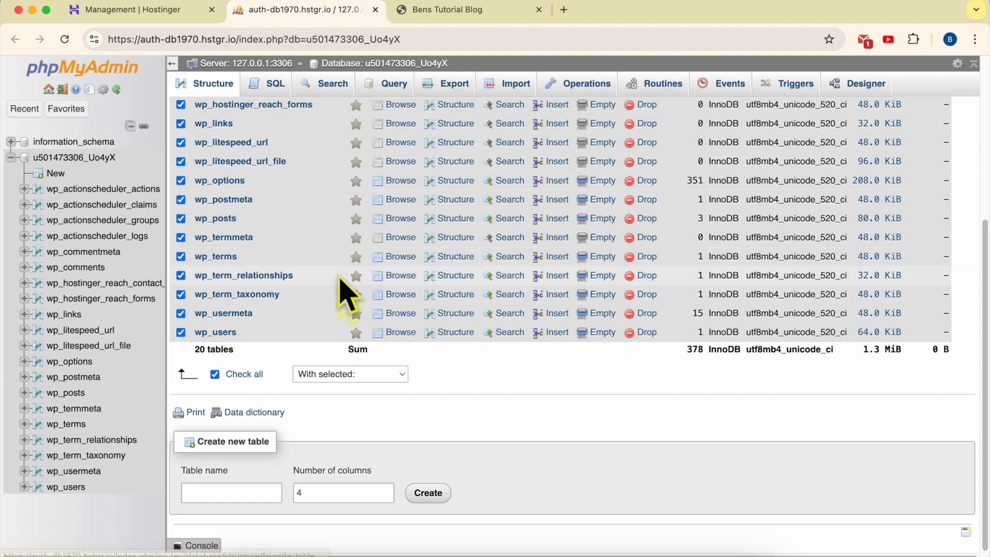
pyautogui.click(369, 376)
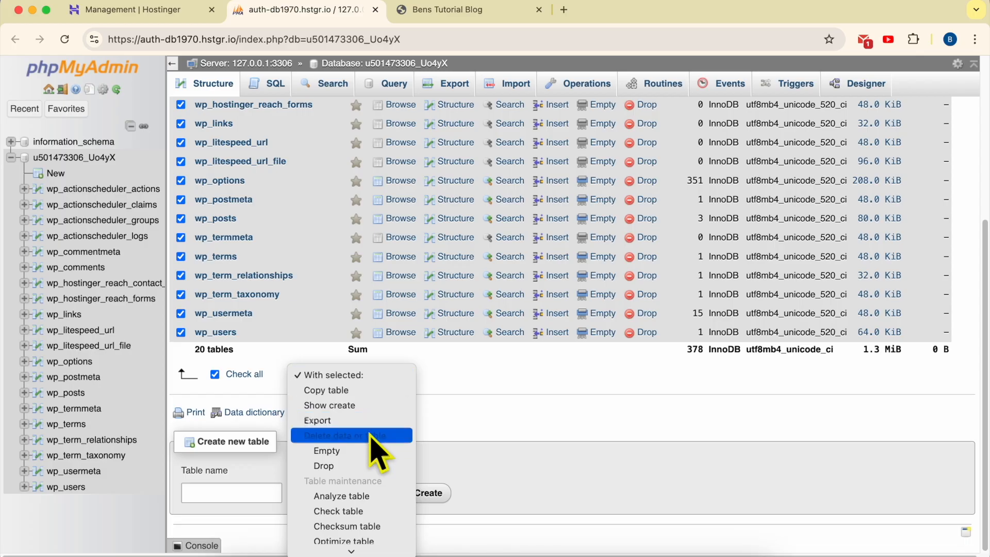
pyautogui.click(364, 466)
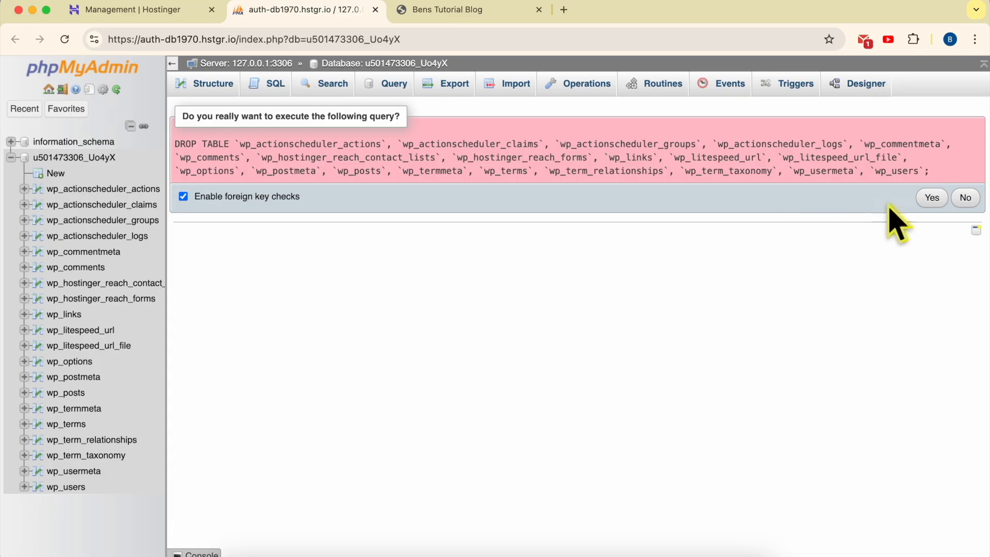
pyautogui.click(931, 198)
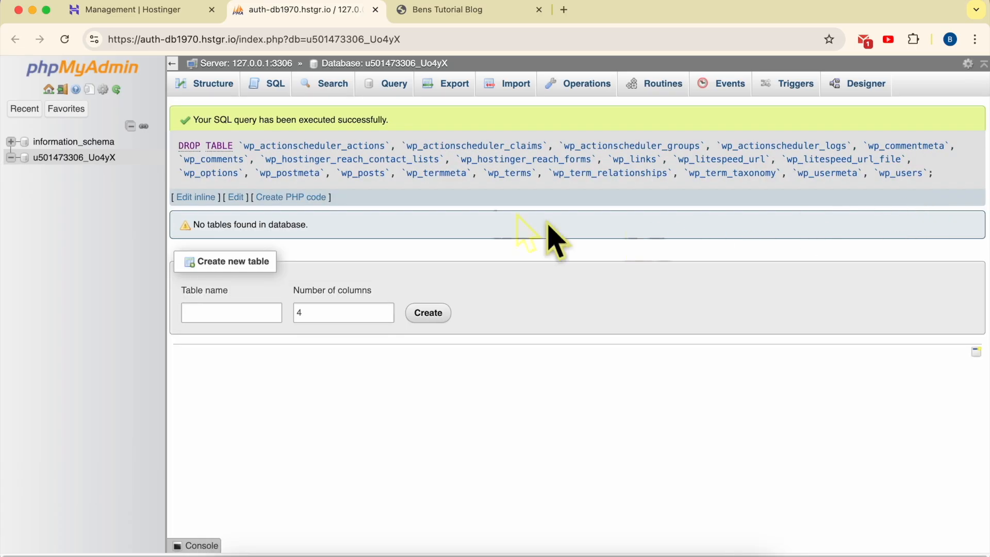
# Recheck the database structure for remaining tables and open the database's import page
pyautogui.click(367, 63)
pyautogui.moveTo(193, 111); pyautogui.dragTo(314, 111)
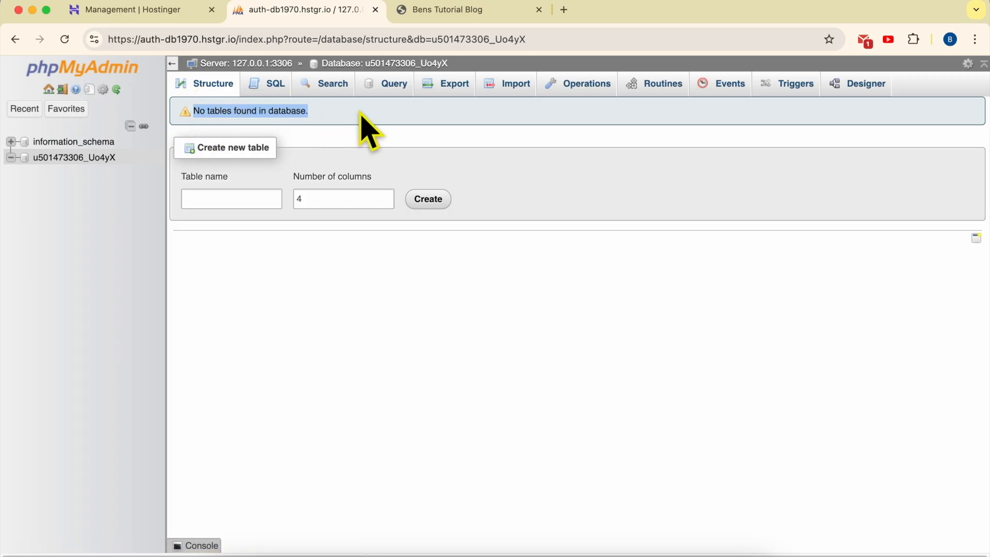
pyautogui.click(363, 115)
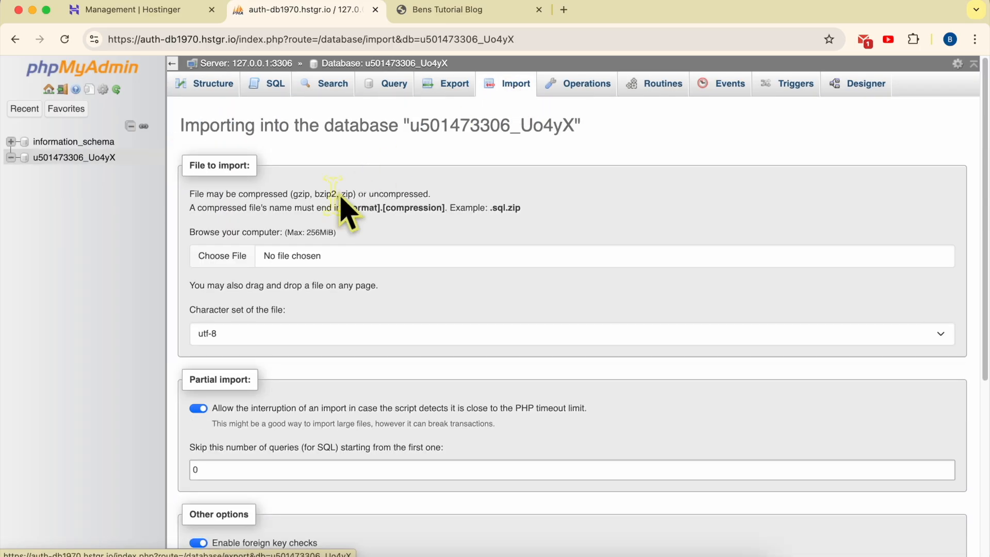
# Compare the .sql and .gz backups in Downloads and choose "wordpress database backup.gz" as the file to import
pyautogui.click(223, 258)
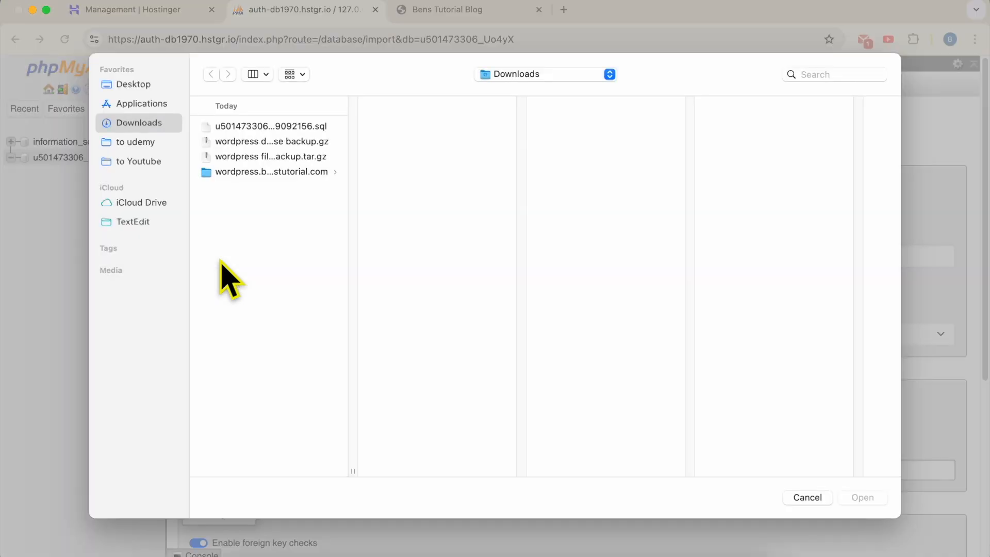
pyautogui.click(260, 145)
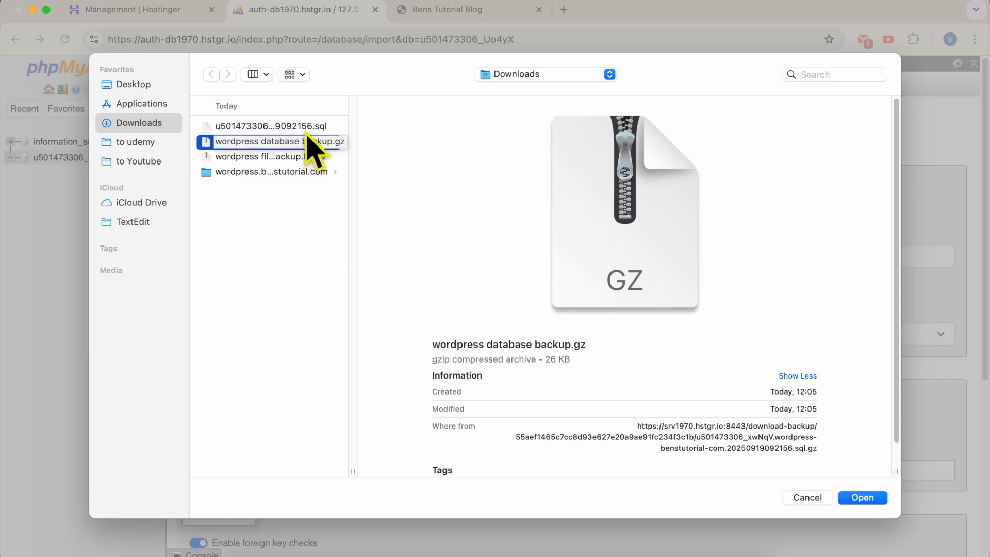
pyautogui.click(306, 132)
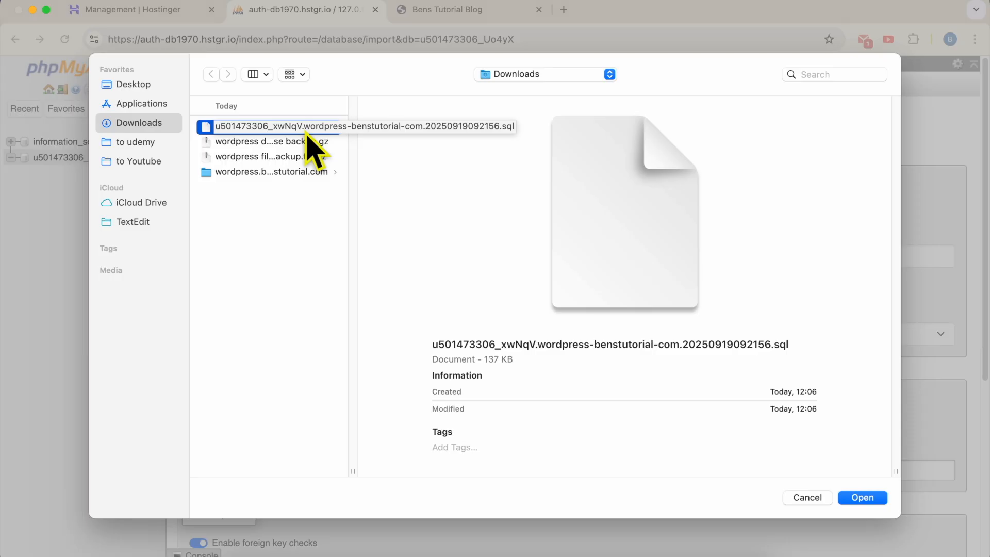
pyautogui.click(299, 143)
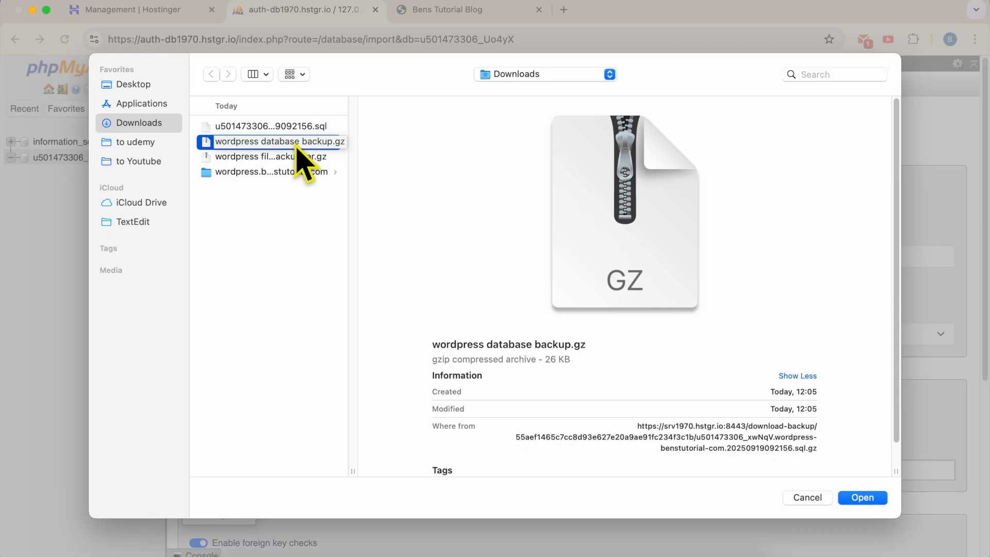
pyautogui.doubleClick(297, 146)
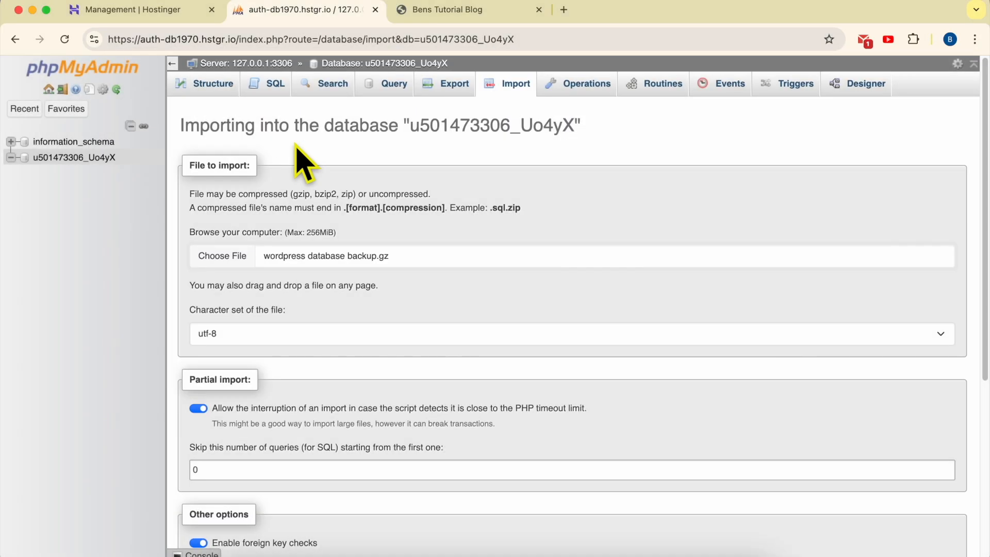
# Check the maximum upload size and import the chosen backup in SQL format with the default options
pyautogui.scroll(-3, 275, 325)
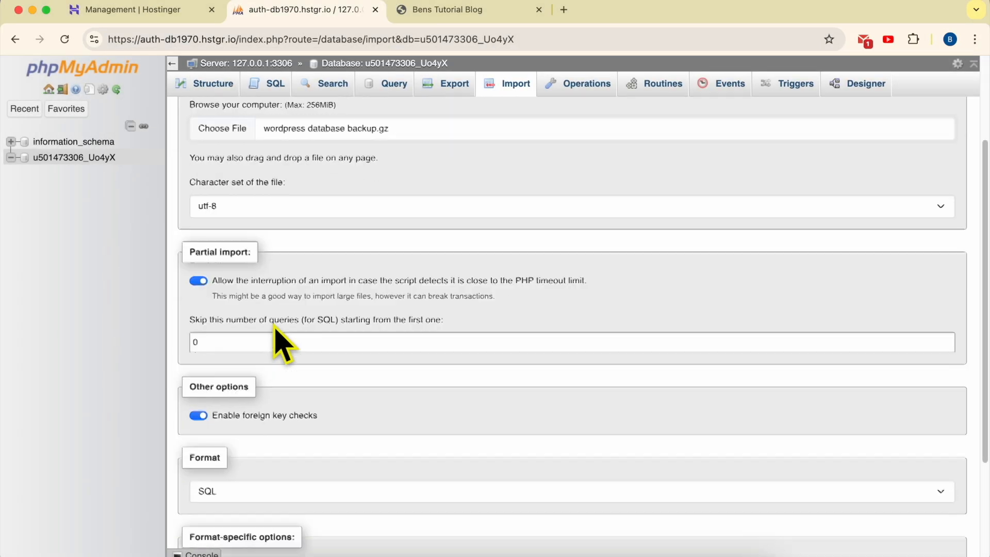
pyautogui.scroll(3, 287, 294)
pyautogui.moveTo(290, 235); pyautogui.dragTo(339, 233)
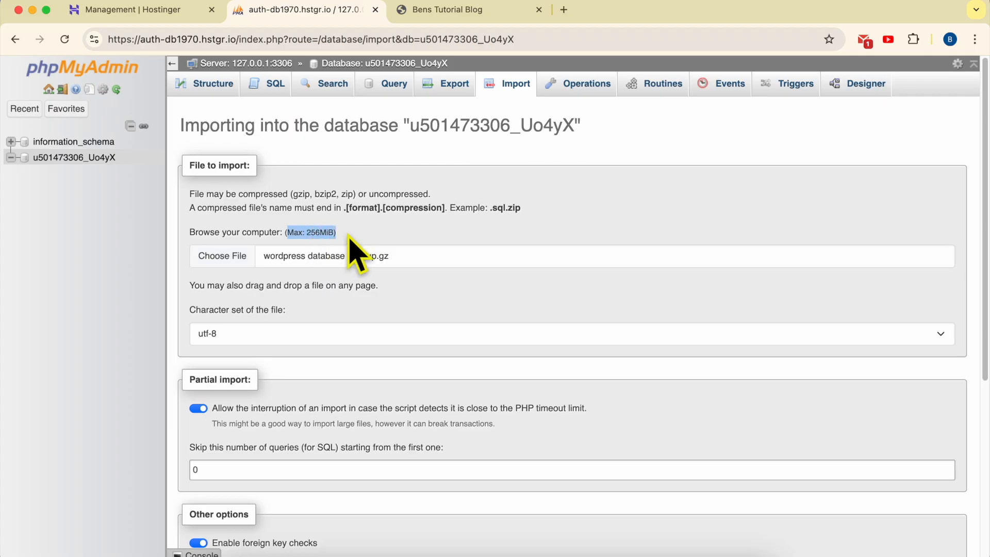
pyautogui.scroll(-3, 264, 336)
pyautogui.scroll(-4, 282, 311)
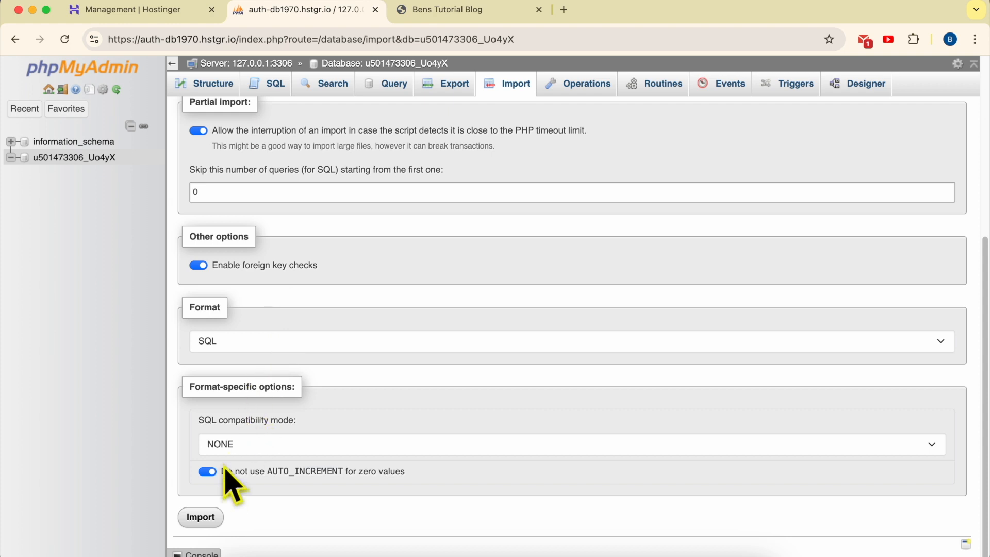
pyautogui.click(194, 517)
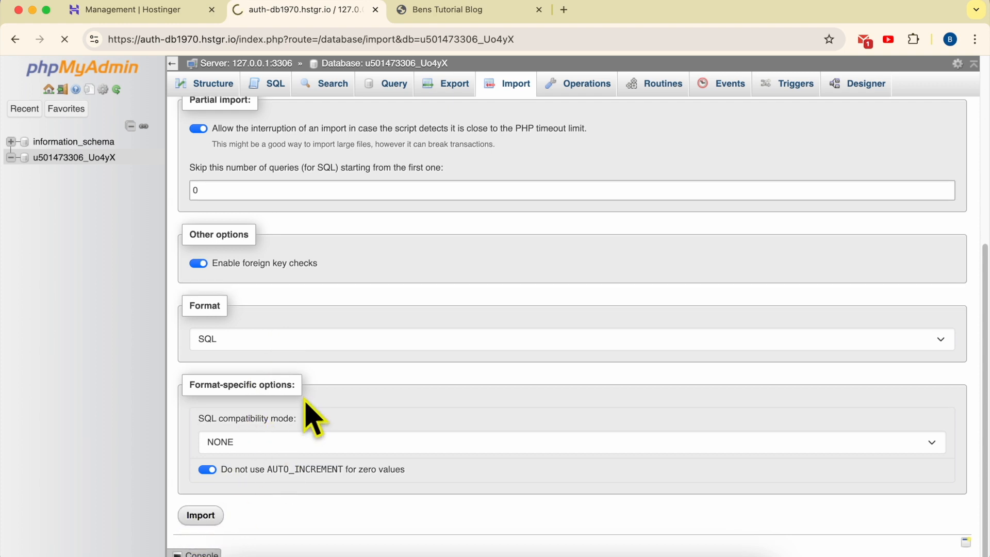
# Highlight the import result message and the note's line about uploading the "wp-content" folder content, and return to the browser
pyautogui.doubleClick(196, 112)
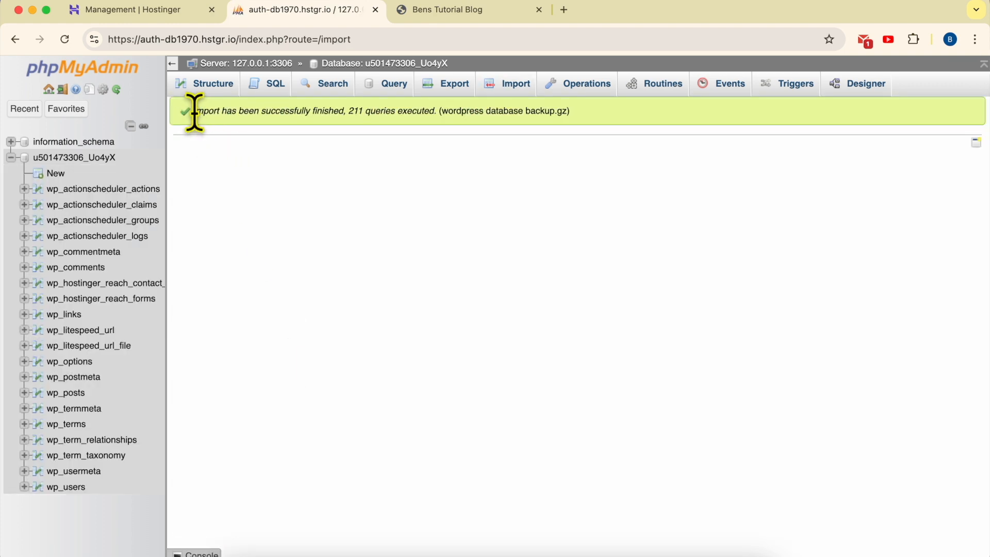
pyautogui.moveTo(196, 112); pyautogui.dragTo(345, 110)
pyautogui.click(311, 551)
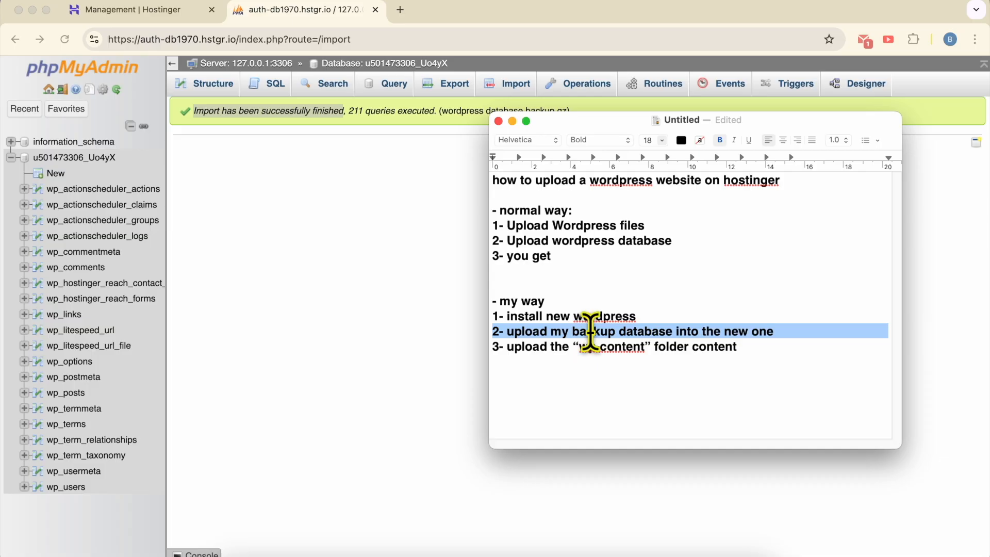
pyautogui.doubleClick(637, 331)
pyautogui.tripleClick(578, 347)
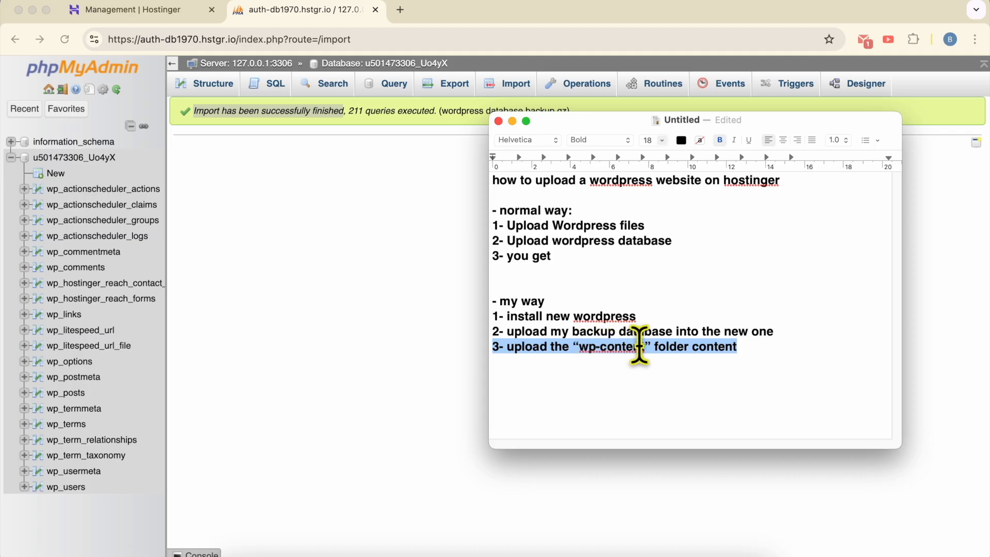
pyautogui.click(342, 287)
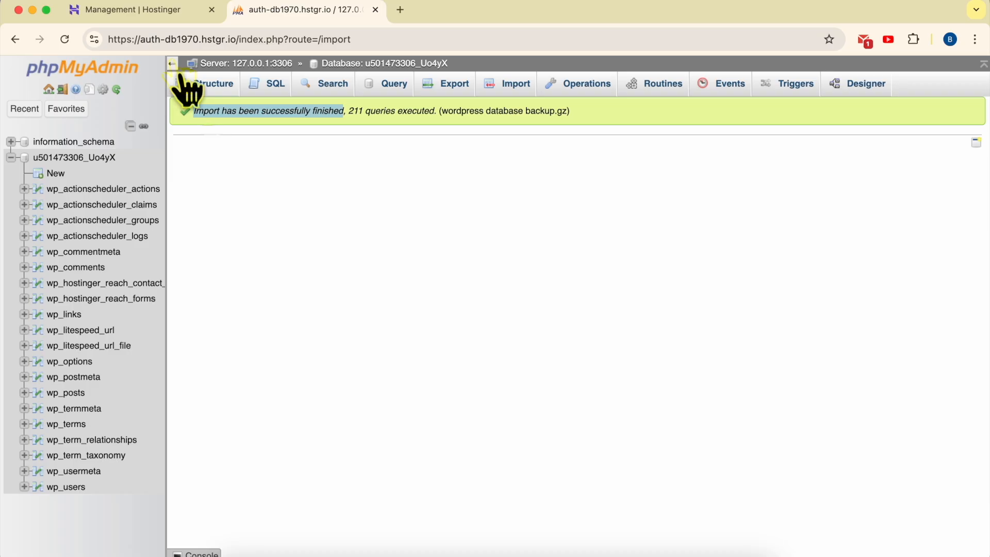
# Return to Hostinger and open the File Manager for only the backup.benstutorial.com files
pyautogui.click(168, 15)
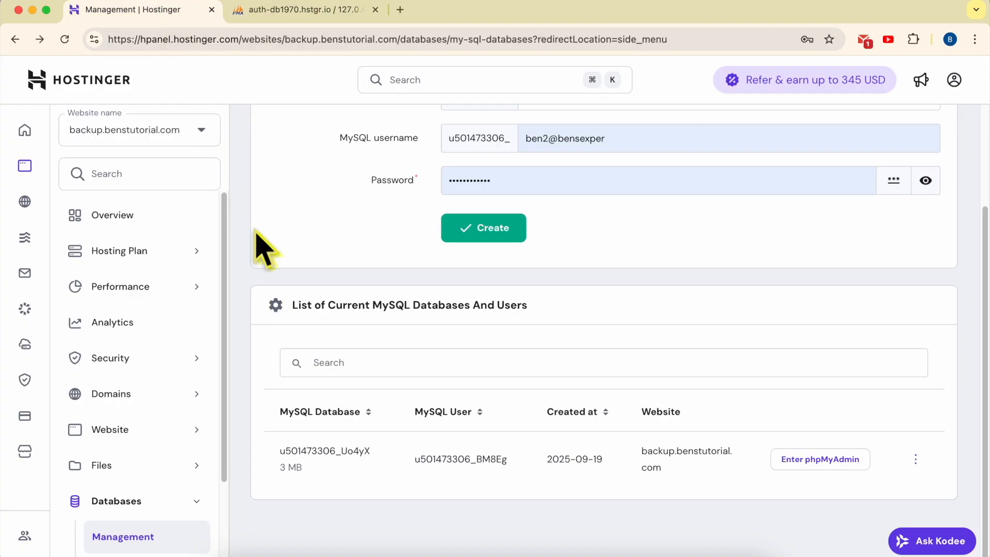
pyautogui.scroll(3, 265, 247)
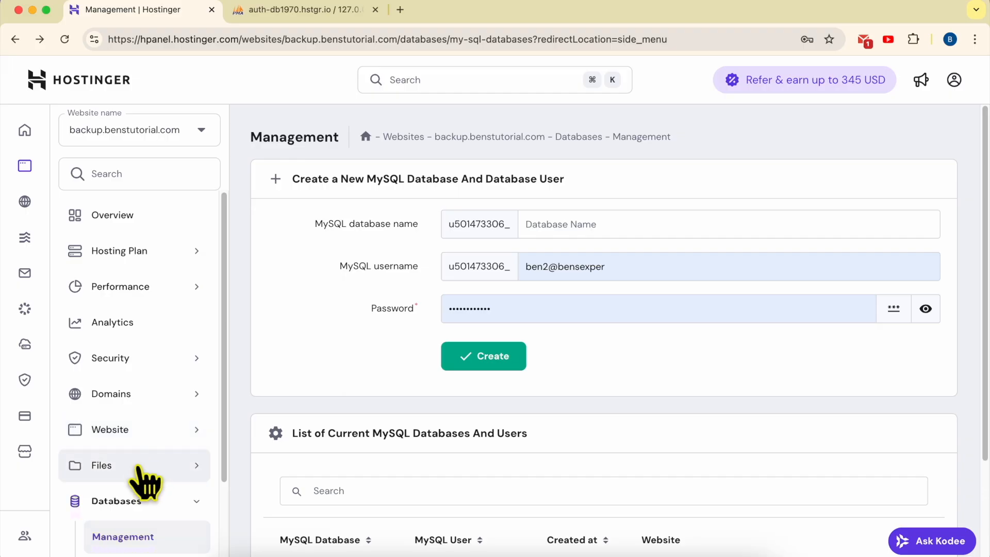
pyautogui.click(150, 464)
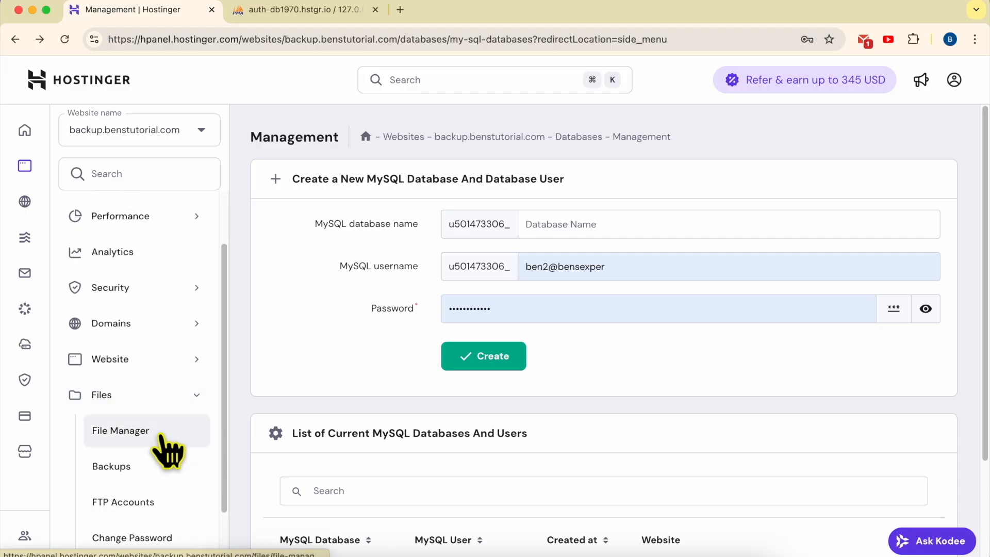
pyautogui.click(161, 436)
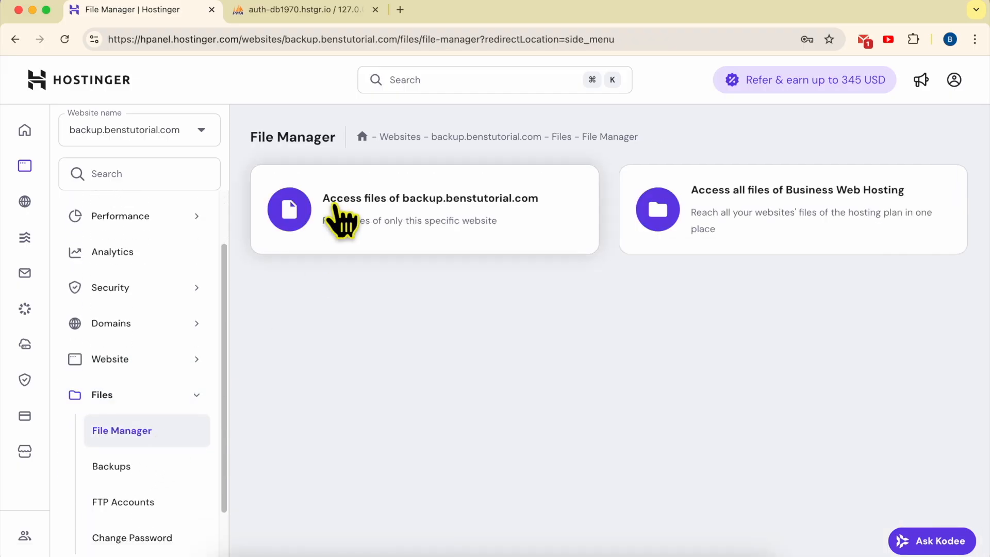
pyautogui.click(499, 202)
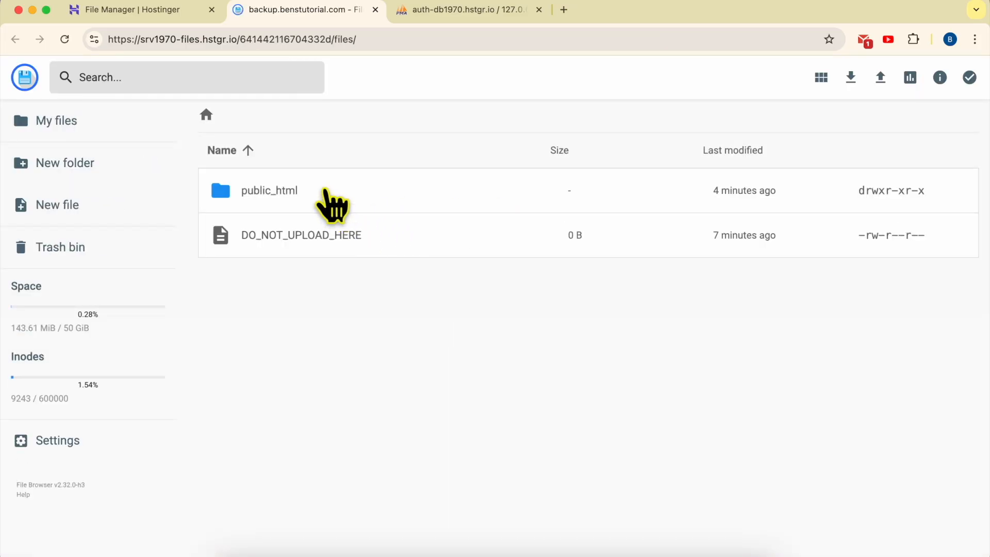
# Open public_html, look through the contents of its wp-content folder, and return to public_html
pyautogui.doubleClick(325, 189)
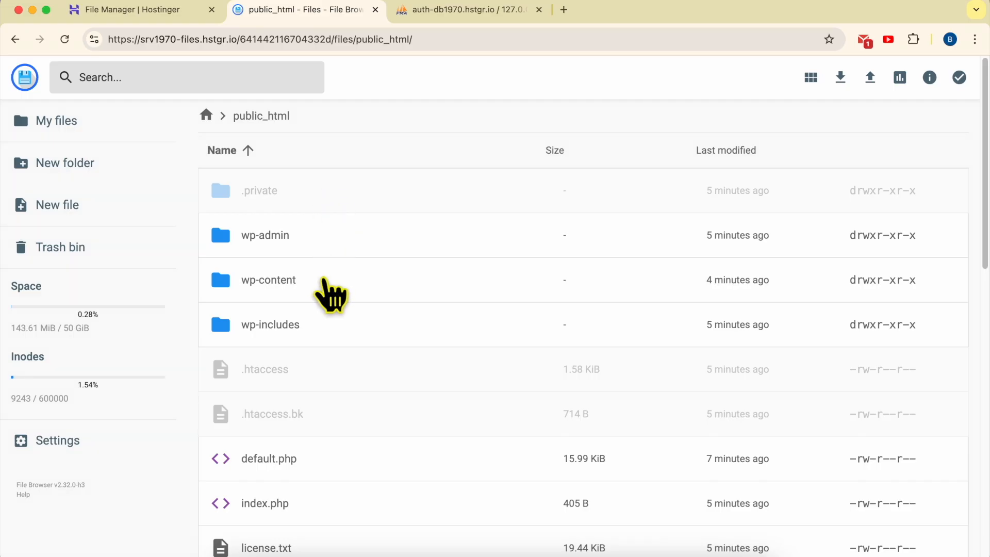
pyautogui.click(333, 293)
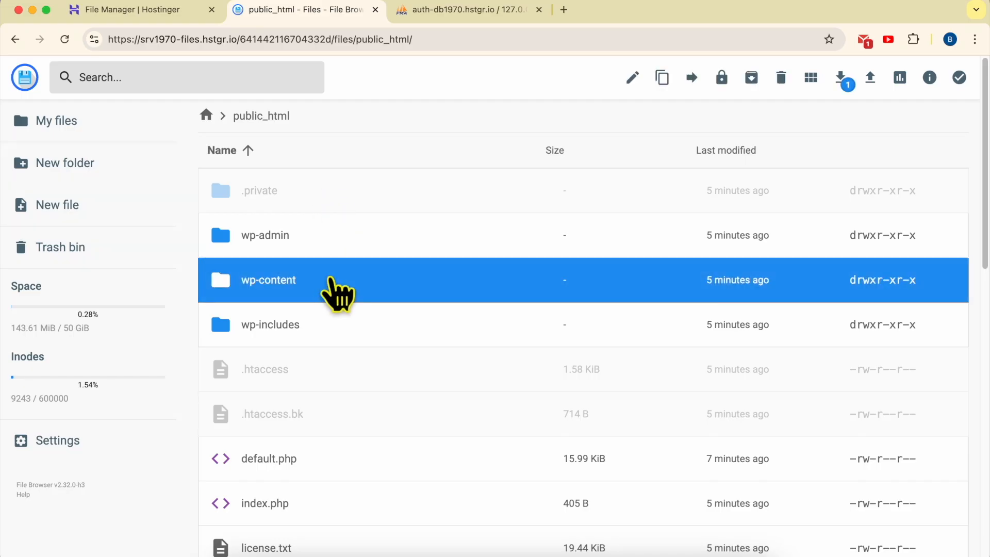
pyautogui.doubleClick(334, 291)
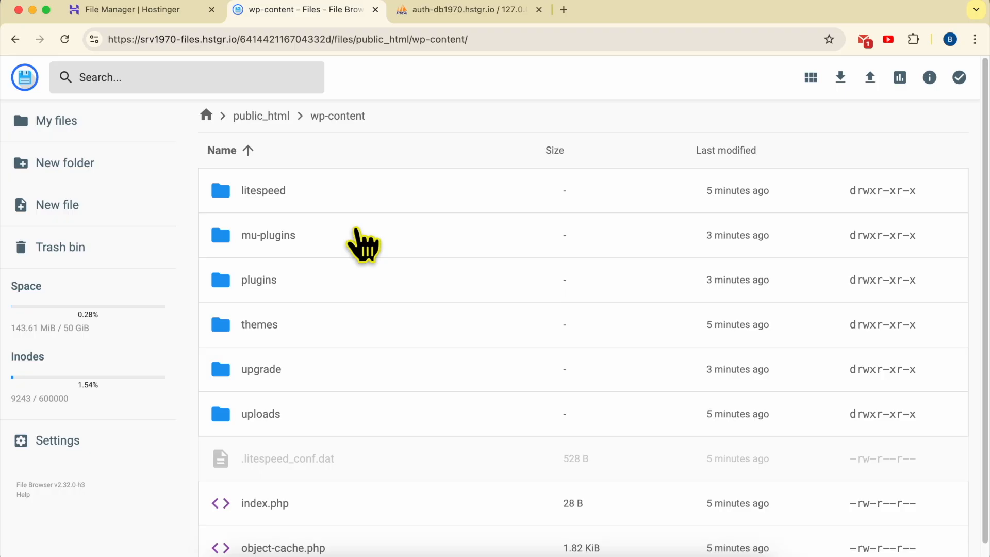
pyautogui.click(261, 120)
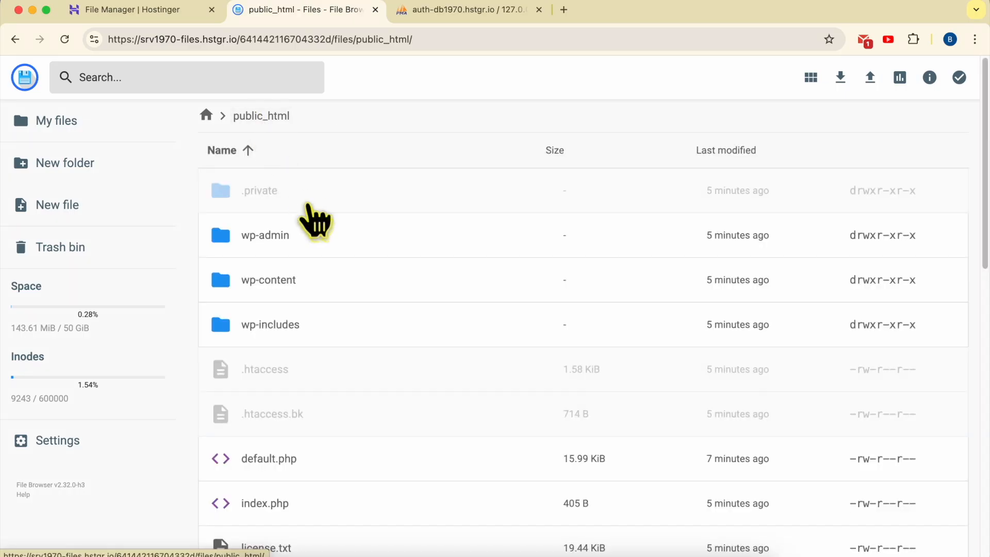
# Delete the new installation's wp-content folder from public_html
pyautogui.rightClick(319, 278)
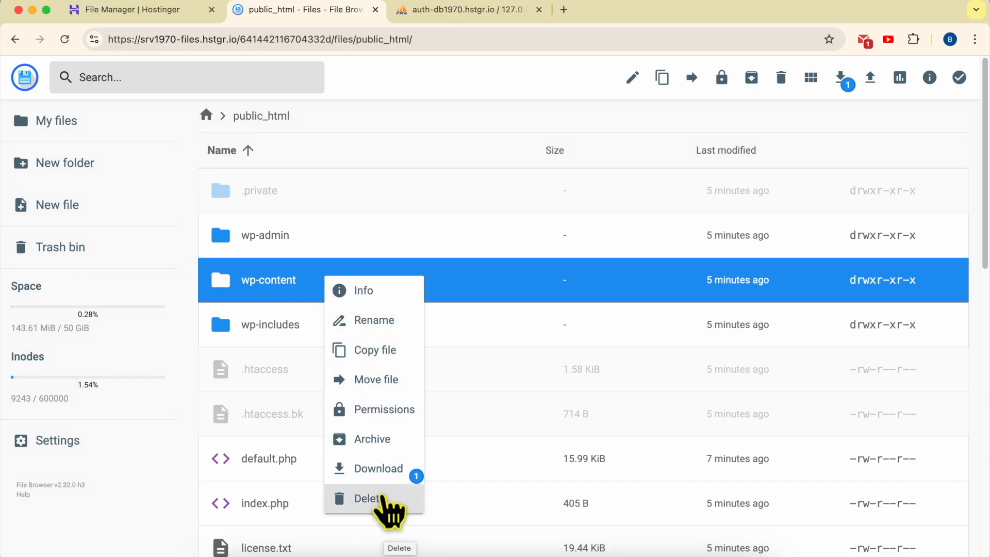
pyautogui.click(381, 498)
pyautogui.click(595, 337)
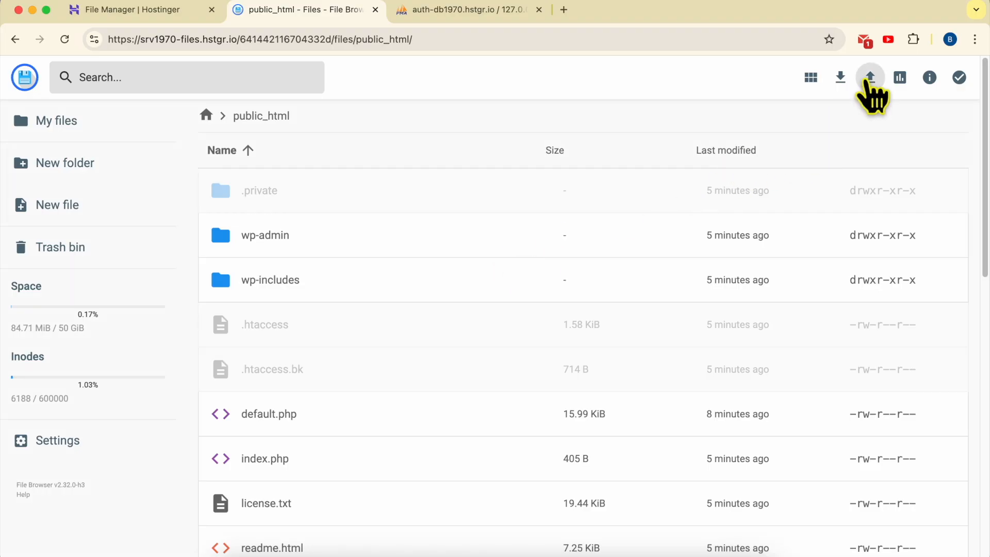
pyautogui.click(869, 81)
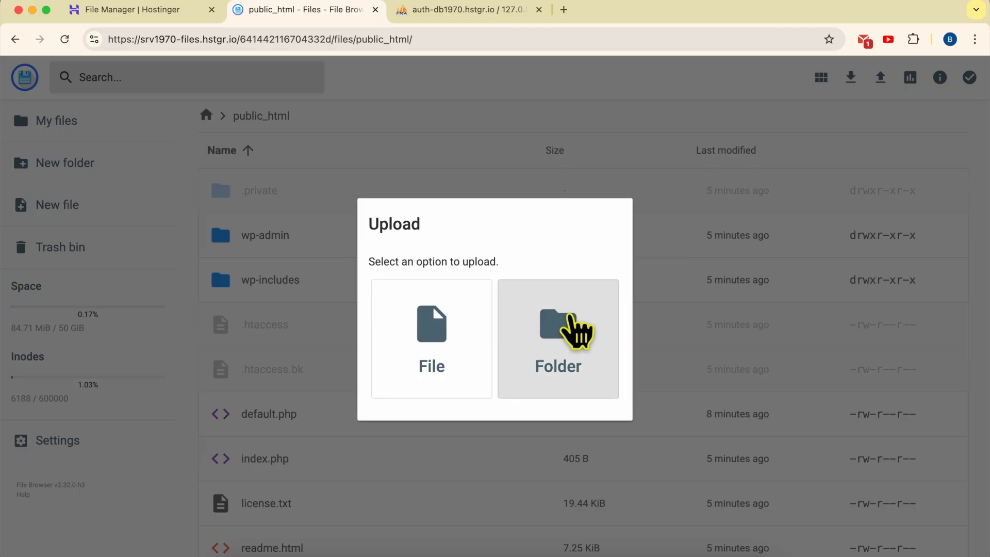
pyautogui.click(575, 332)
pyautogui.click(298, 175)
pyautogui.press('Return')
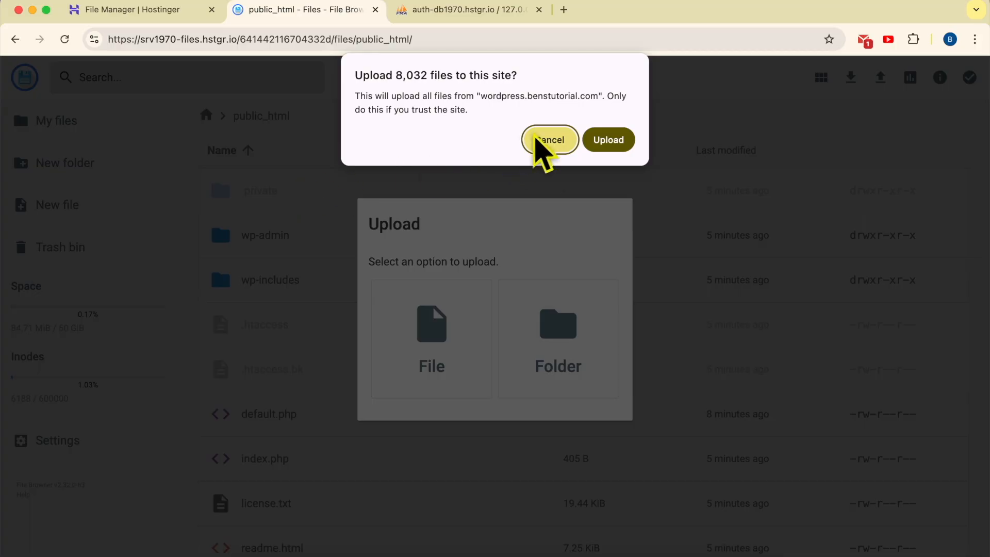
pyautogui.click(536, 140)
pyautogui.click(563, 341)
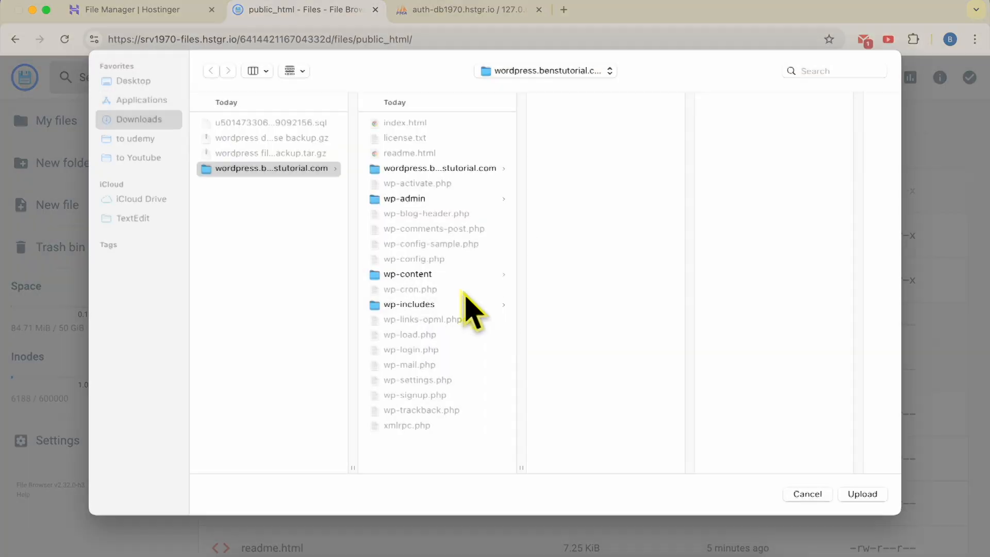
pyautogui.click(144, 100)
pyautogui.click(139, 122)
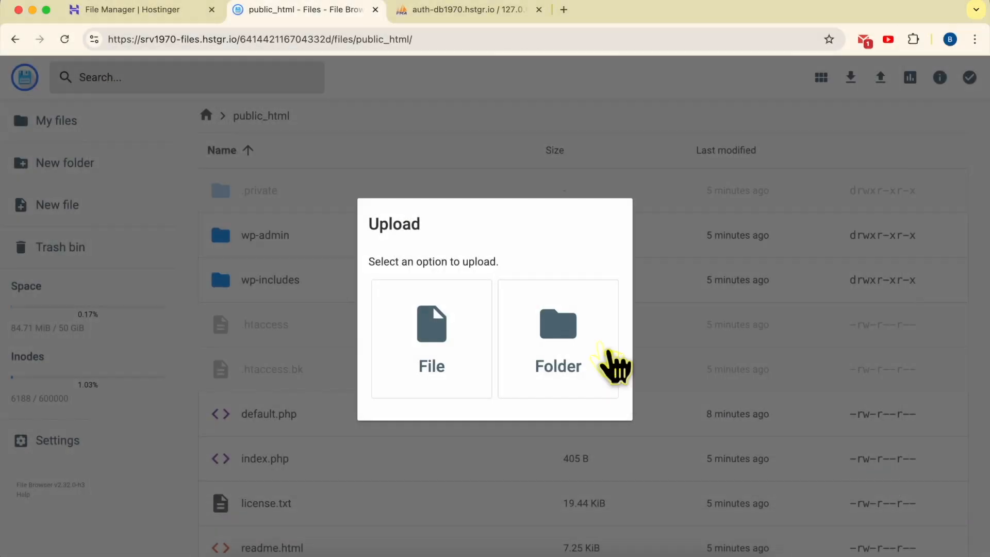
# Try to upload the wp-content folder from the wordpress.benstutorial.com backup in Downloads to public_html as a folder
pyautogui.click(570, 324)
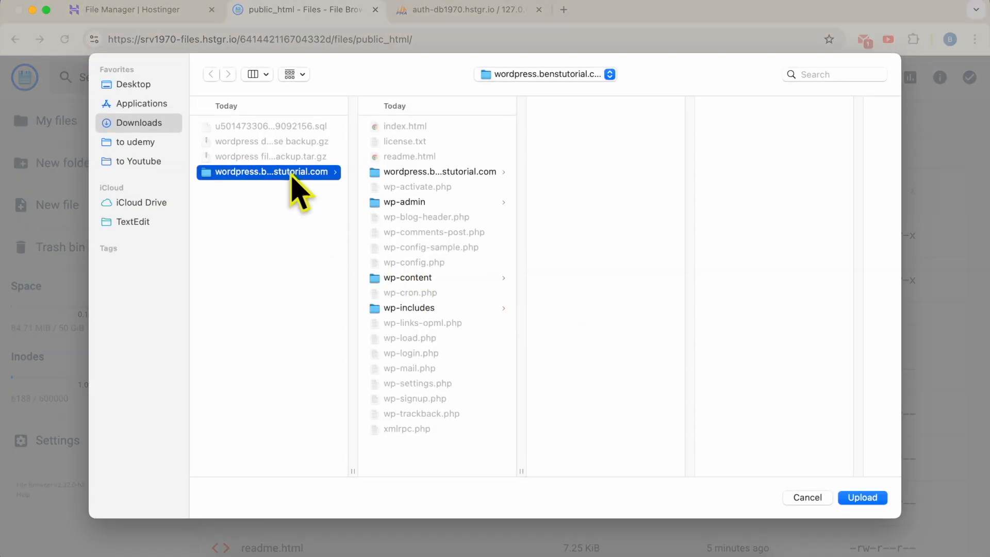
pyautogui.click(422, 278)
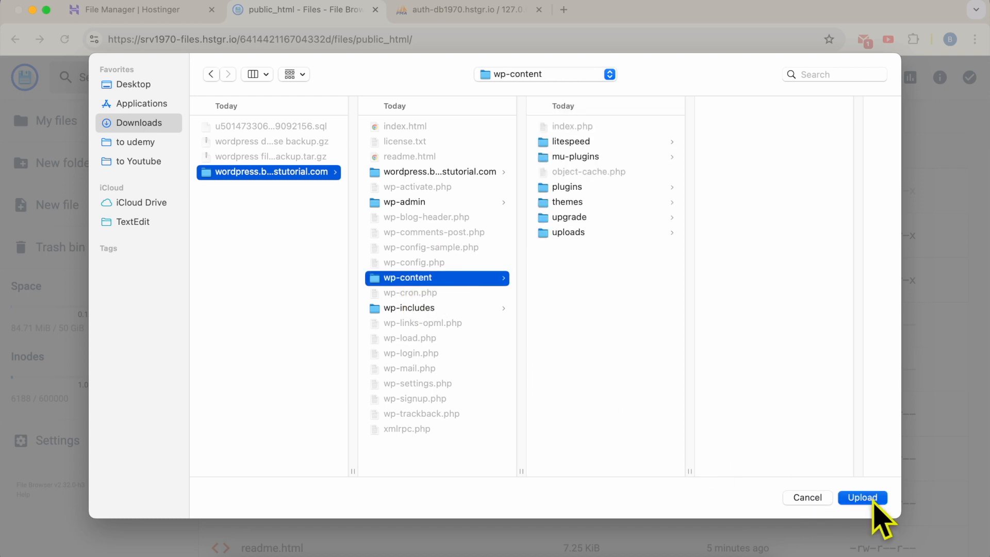
pyautogui.click(862, 498)
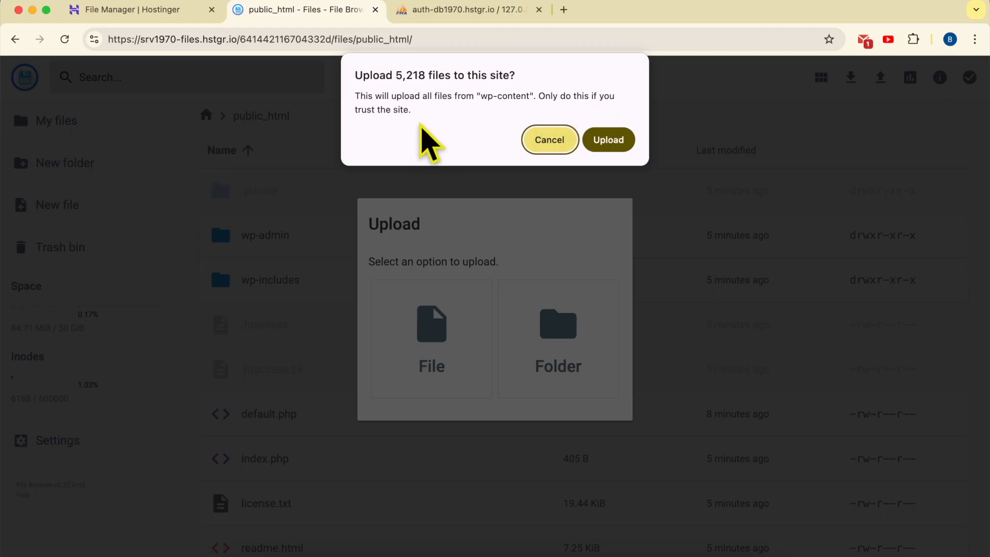
pyautogui.click(604, 139)
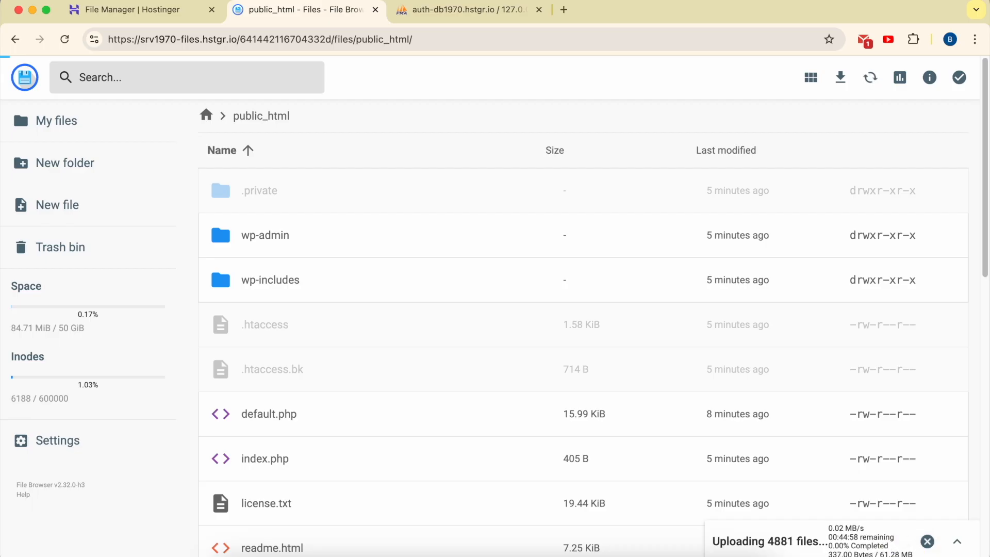
# Highlight the transfer speed of the running folder upload and abort the upload
pyautogui.moveTo(863, 528); pyautogui.dragTo(828, 526)
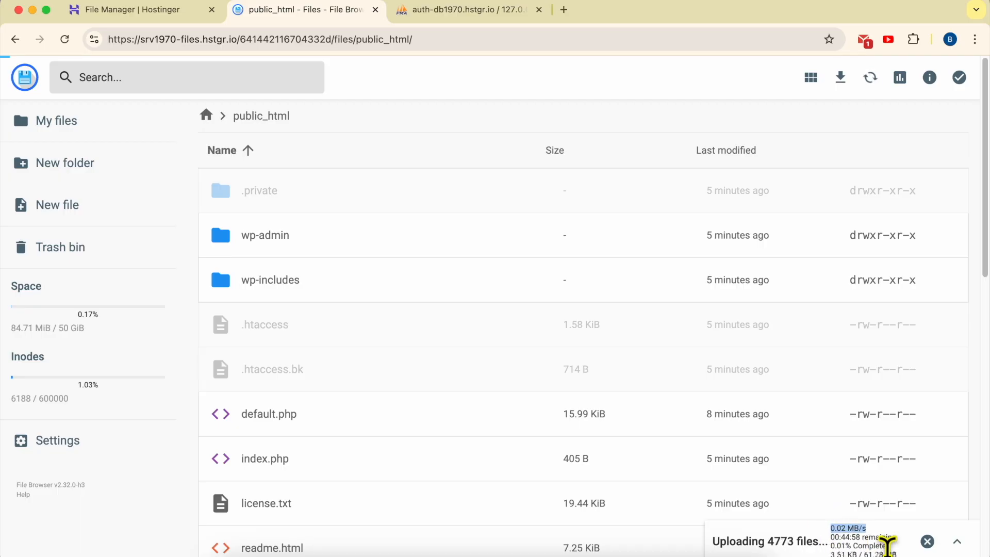
pyautogui.click(926, 541)
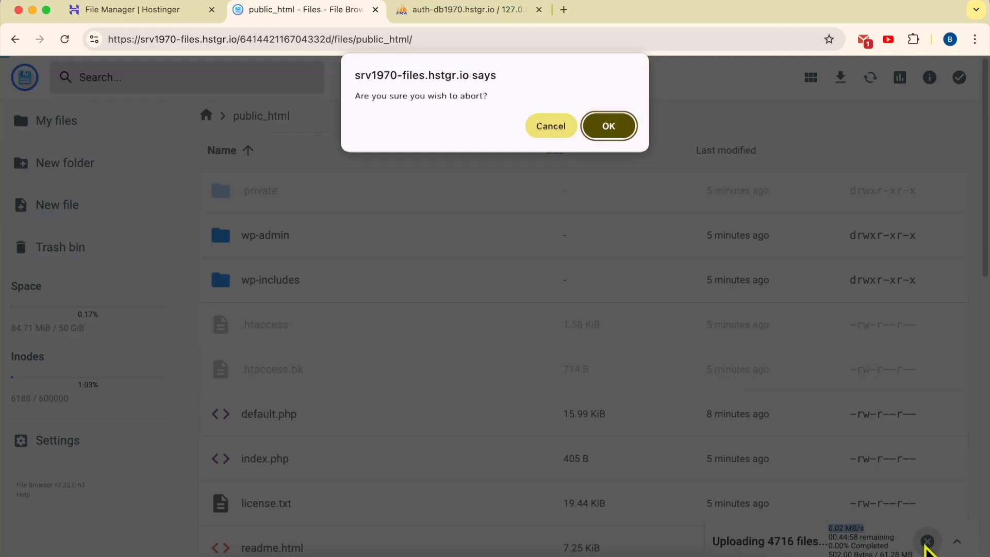
pyautogui.click(608, 126)
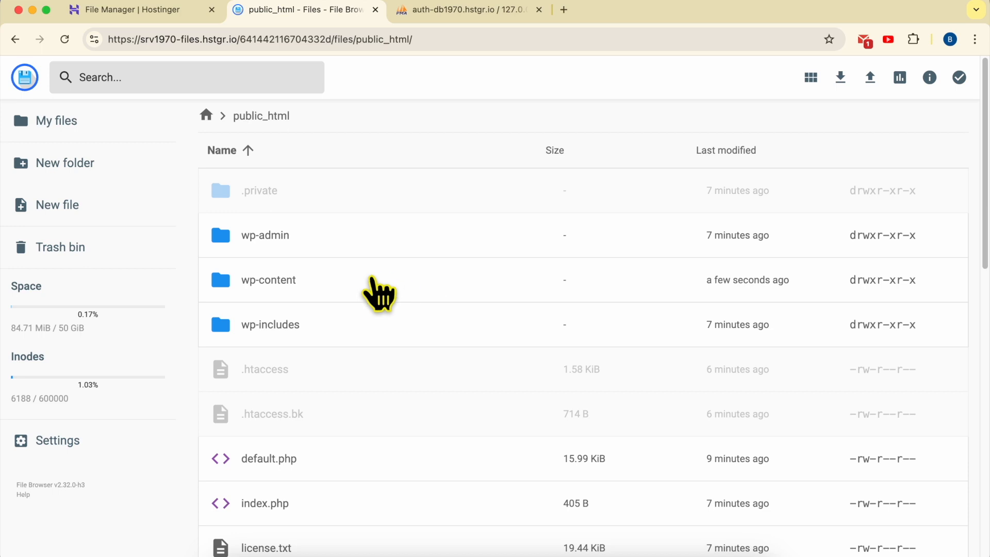
# Examine the contents of the partly uploaded wp-content folder and return to public_html
pyautogui.click(379, 294)
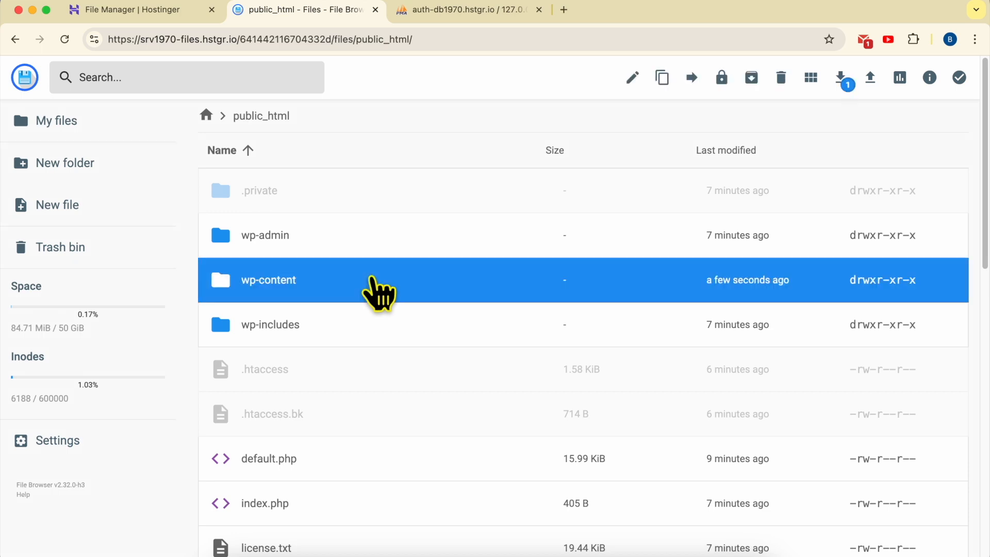
pyautogui.doubleClick(378, 294)
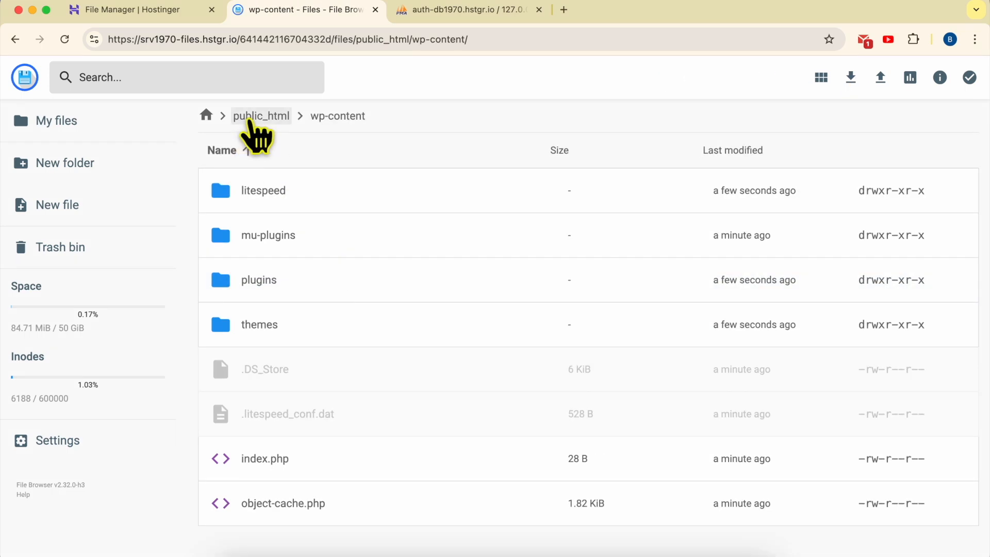
pyautogui.click(250, 119)
# Delete the partly uploaded wp-content folder from public_html immediately, skipping the trash bin
pyautogui.click(344, 283)
pyautogui.rightClick(342, 280)
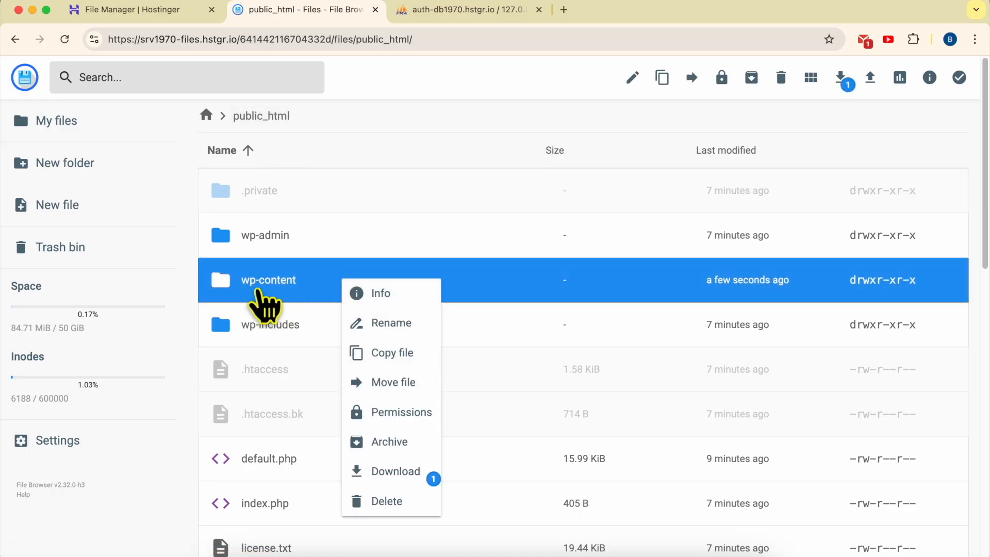
pyautogui.click(395, 502)
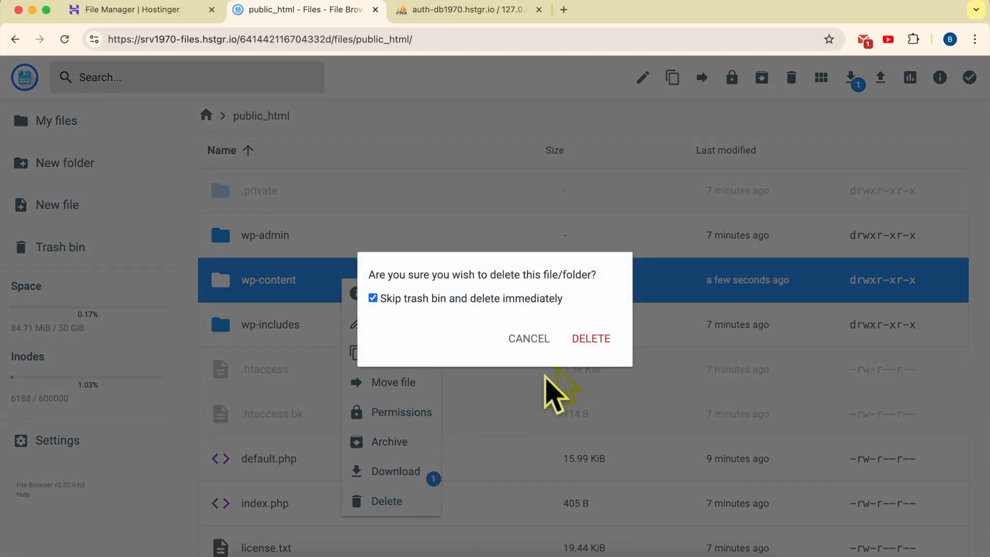
pyautogui.click(608, 341)
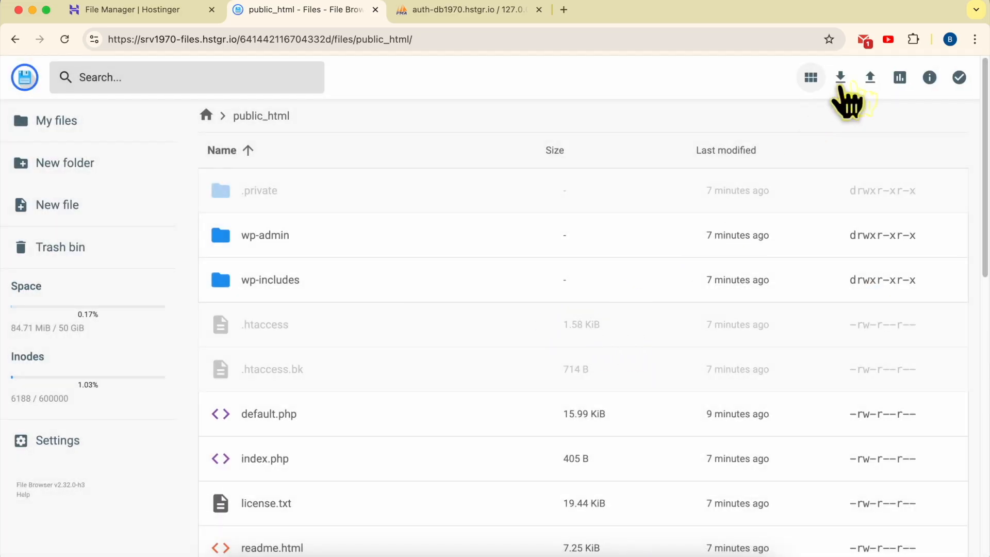
# Switch to Finder and compress the wp-content folder of the wordpress.benstutorial.com backup into a ZIP archive
pyautogui.click(871, 80)
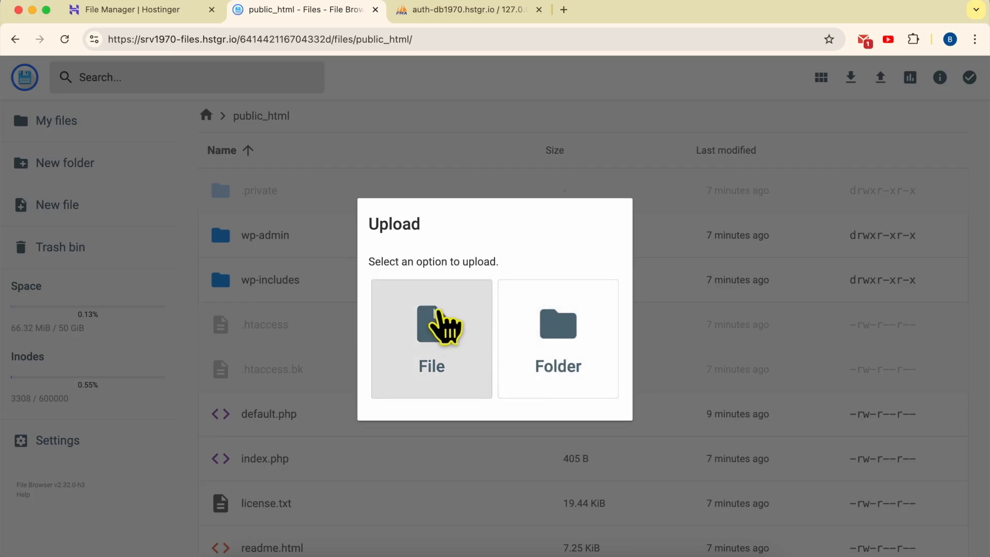
pyautogui.click(390, 369)
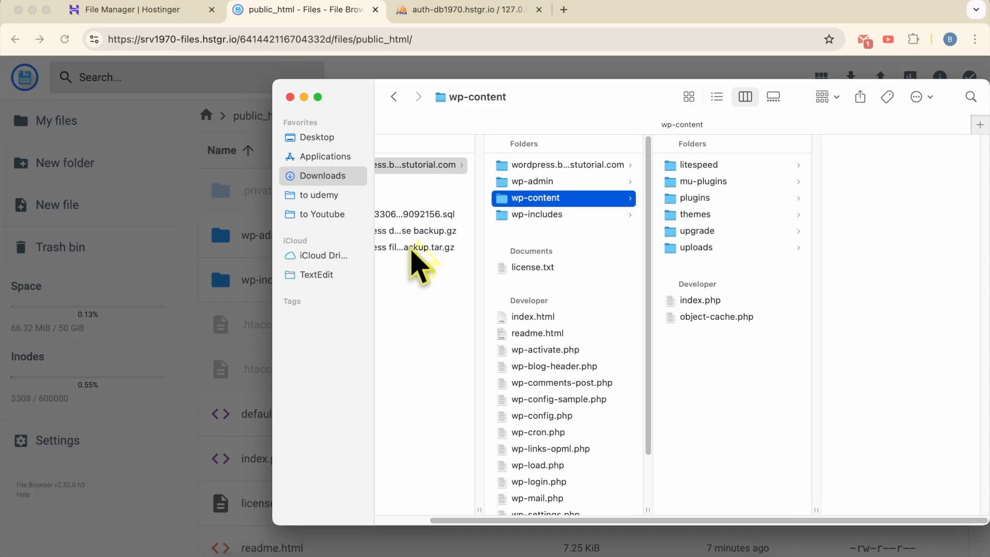
pyautogui.click(537, 200)
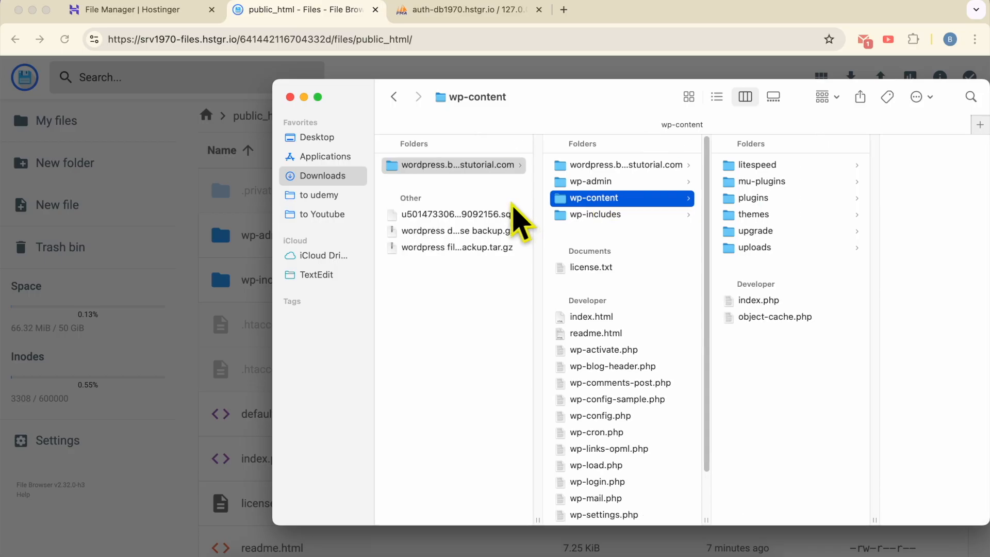
pyautogui.rightClick(628, 198)
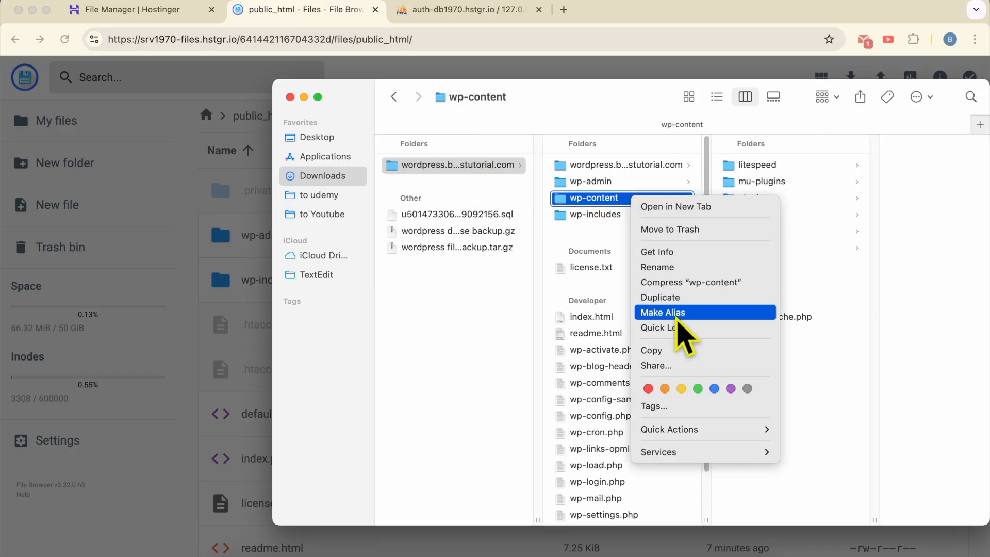
pyautogui.click(681, 282)
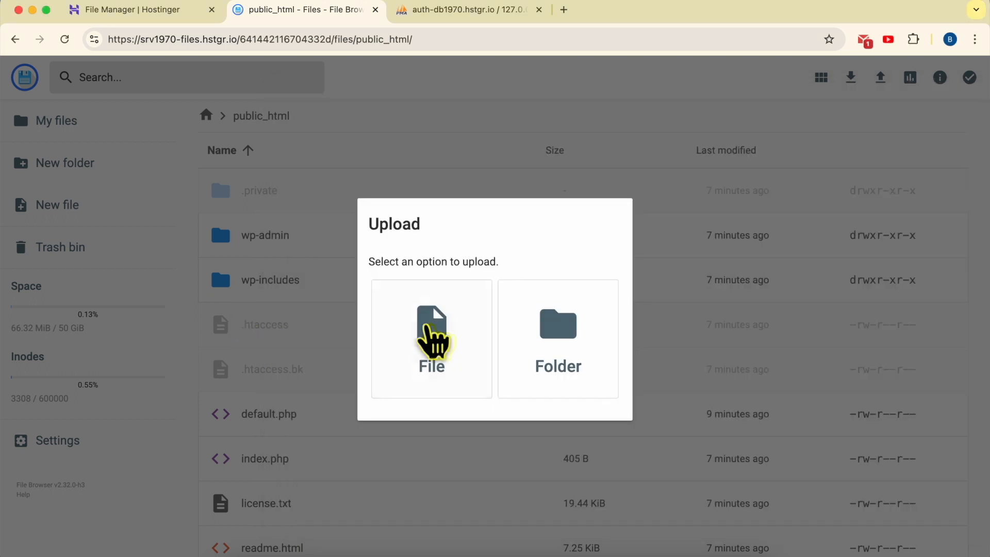
# Upload the file wp-content.zip from the wordpress.benstutorial.com backup to public_html and reload the file list
pyautogui.click(431, 338)
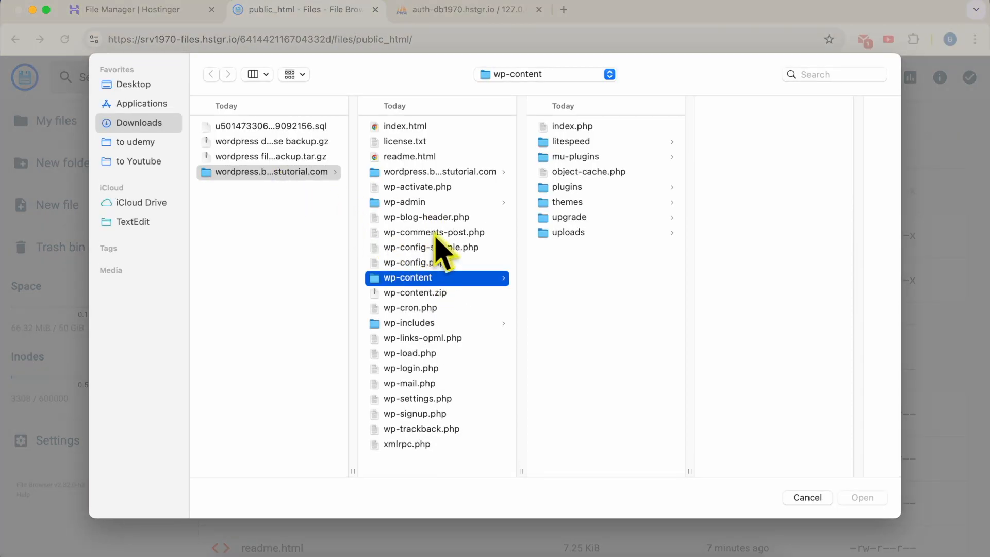
pyautogui.click(458, 292)
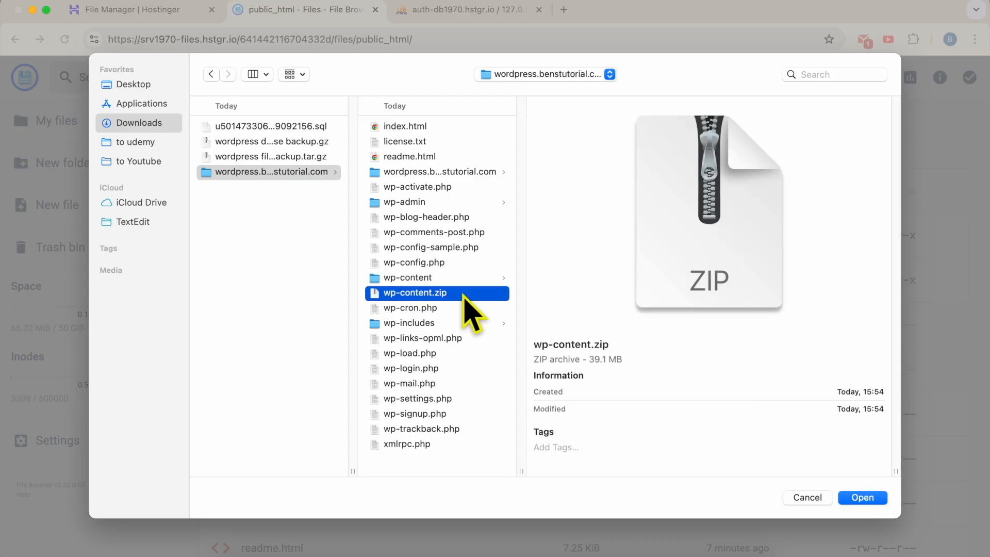
pyautogui.doubleClick(463, 294)
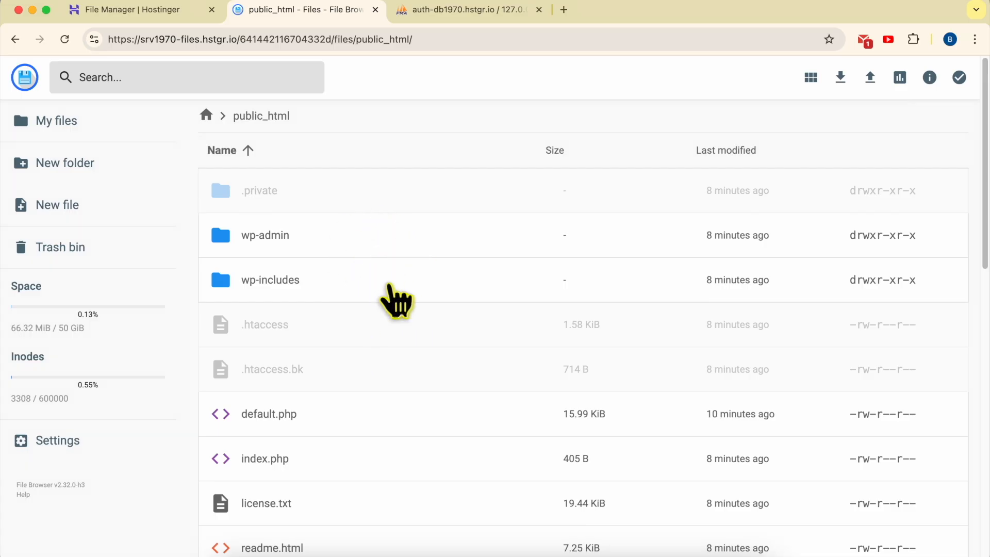
pyautogui.click(65, 39)
# Extract wp-content.zip within public_html into a folder named 1
pyautogui.scroll(-5, 395, 317)
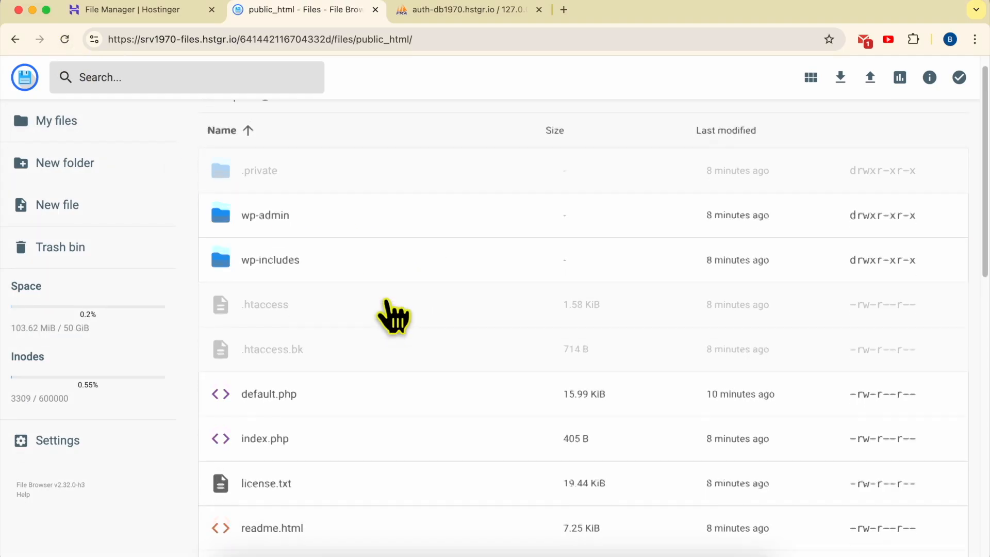
pyautogui.scroll(-8, 394, 317)
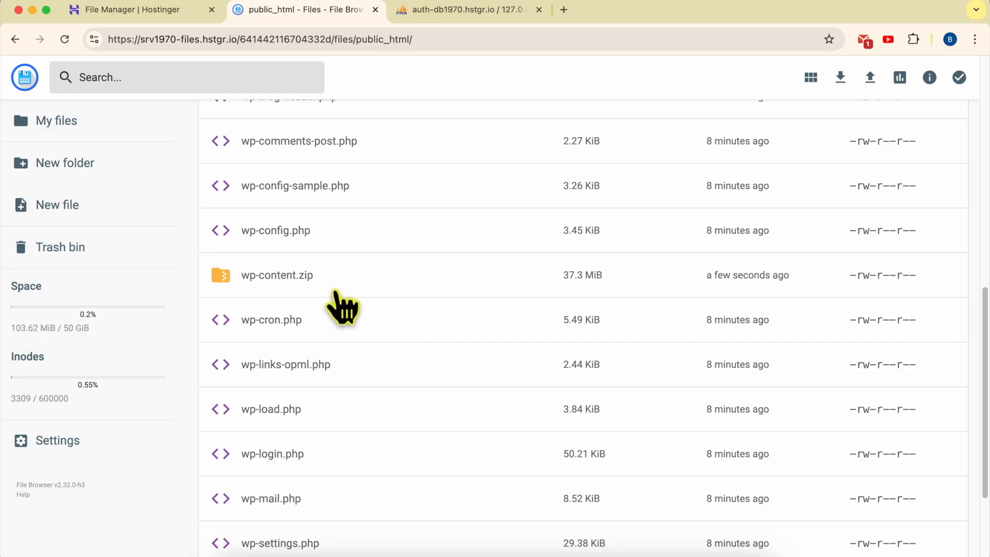
pyautogui.click(356, 289)
pyautogui.rightClick(370, 282)
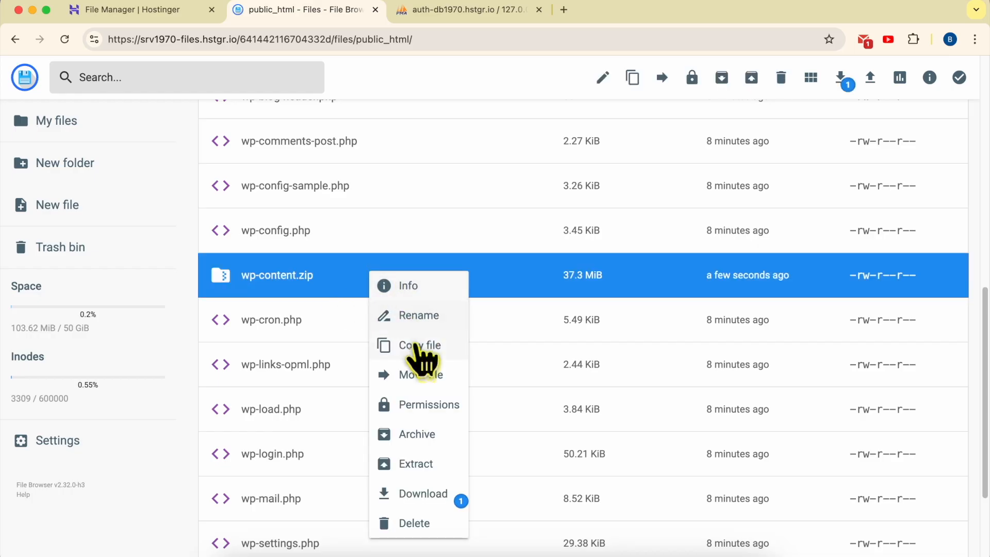
pyautogui.click(443, 465)
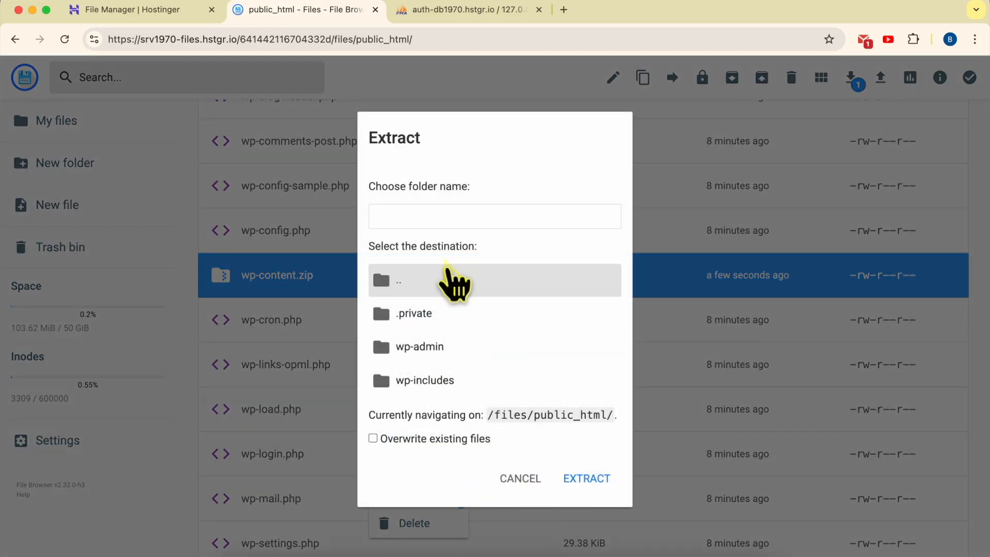
pyautogui.click(428, 212)
pyautogui.write('1')
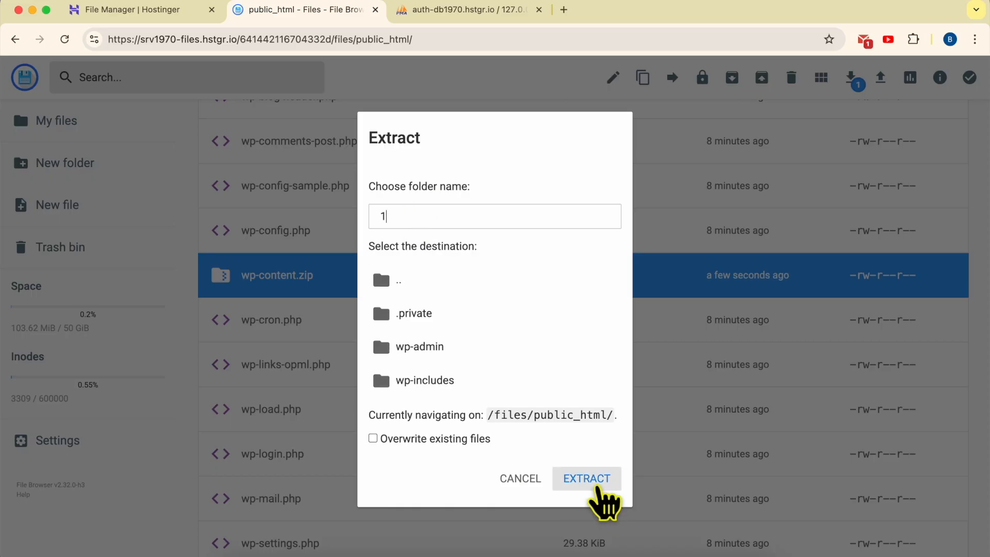
pyautogui.click(598, 490)
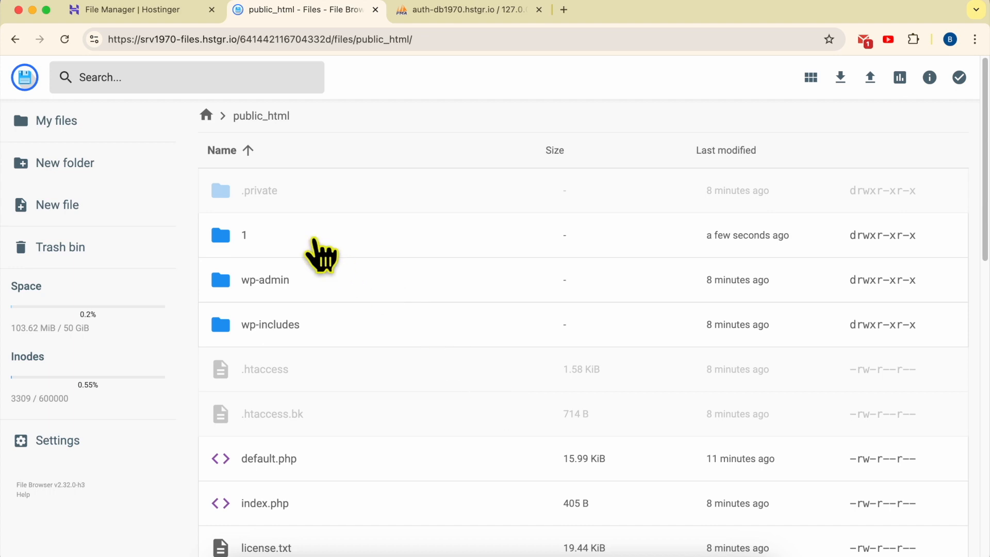
# Move the wp-content folder out of folder 1 into /files/public_html/
pyautogui.click(343, 242)
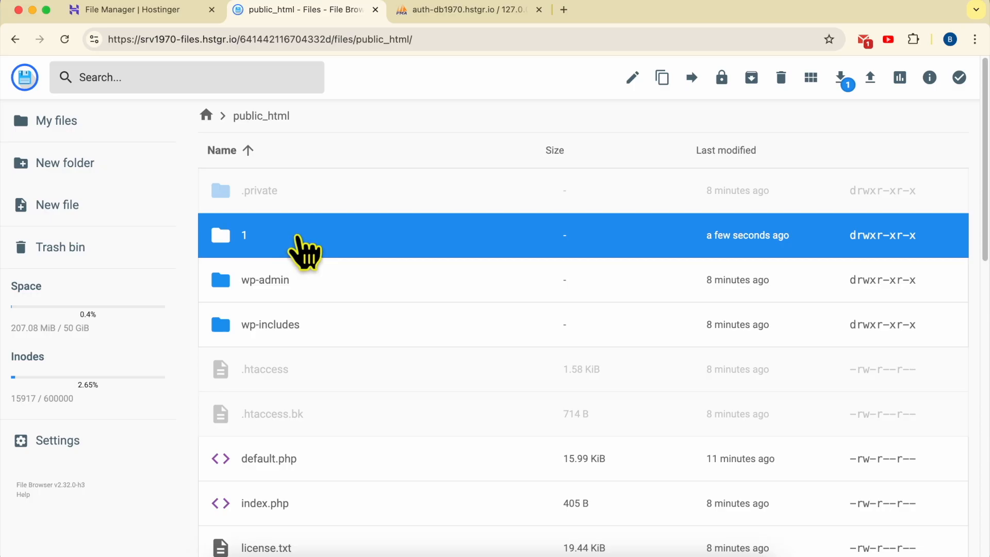
pyautogui.doubleClick(298, 239)
pyautogui.click(347, 240)
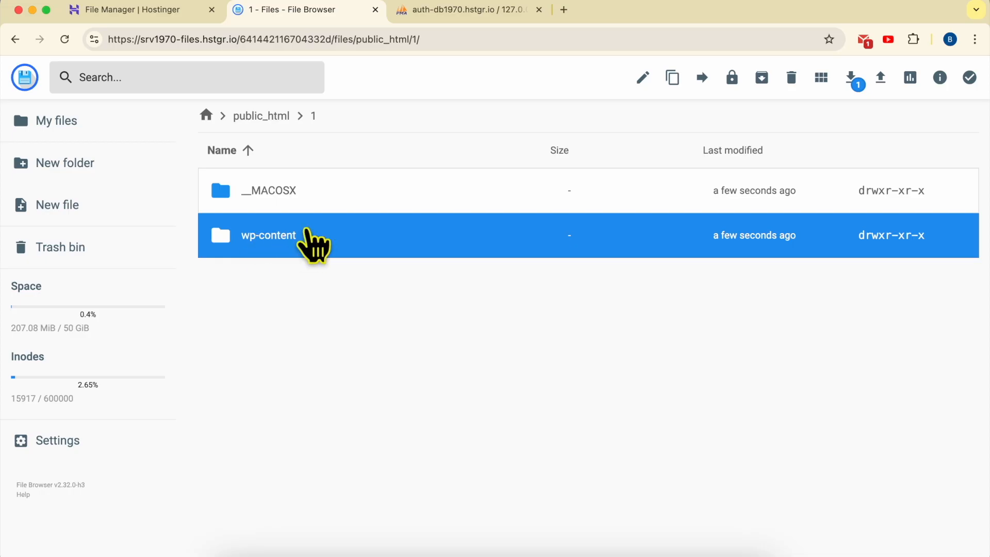
pyautogui.rightClick(330, 233)
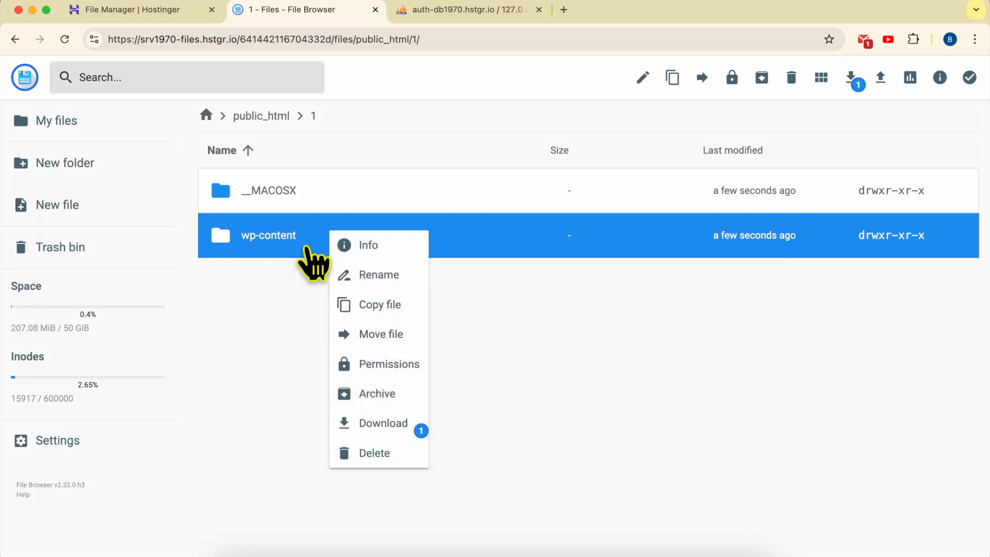
pyautogui.click(327, 254)
pyautogui.click(330, 243)
pyautogui.rightClick(327, 233)
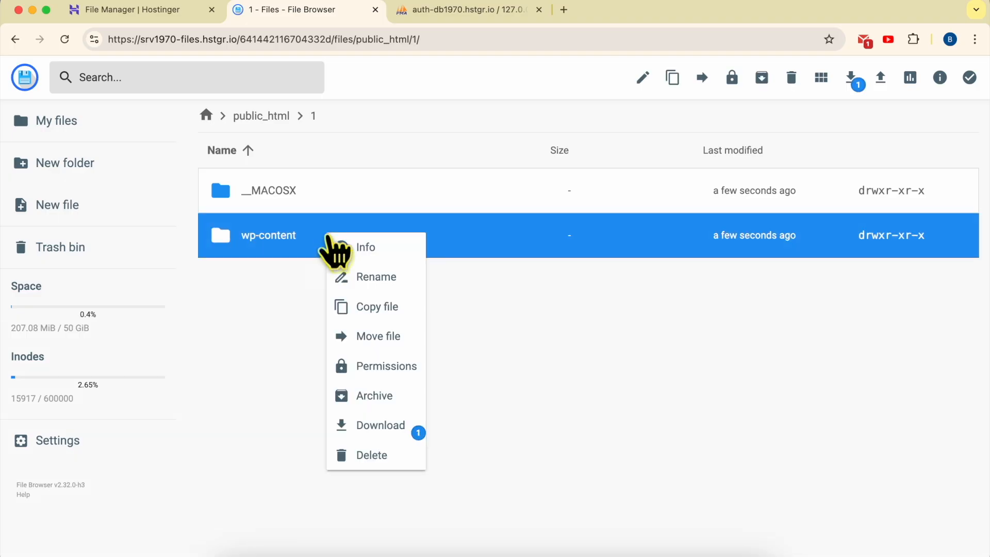
pyautogui.click(406, 336)
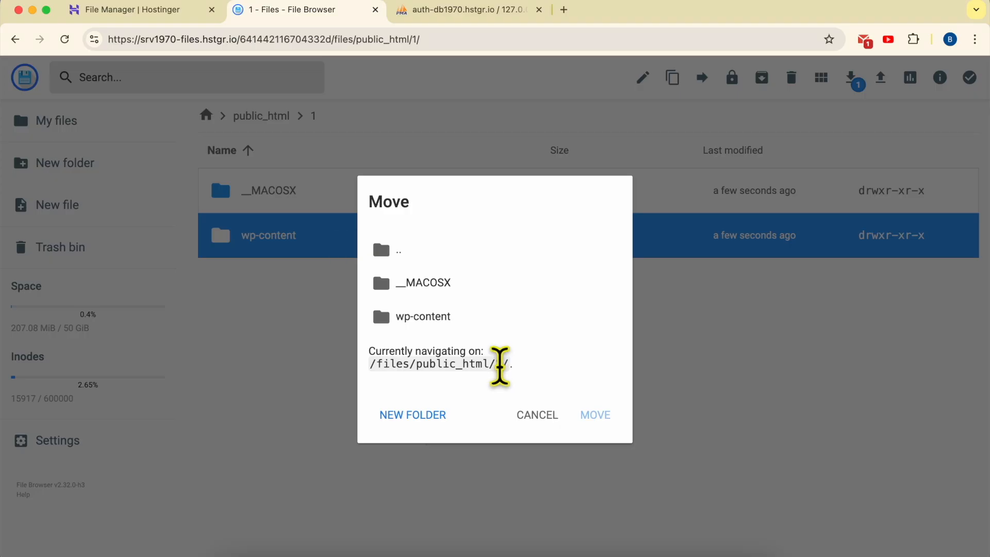
pyautogui.moveTo(488, 366)
pyautogui.mouseDown()
pyautogui.moveTo(414, 365)
pyautogui.moveTo(501, 363)
pyautogui.mouseUp()
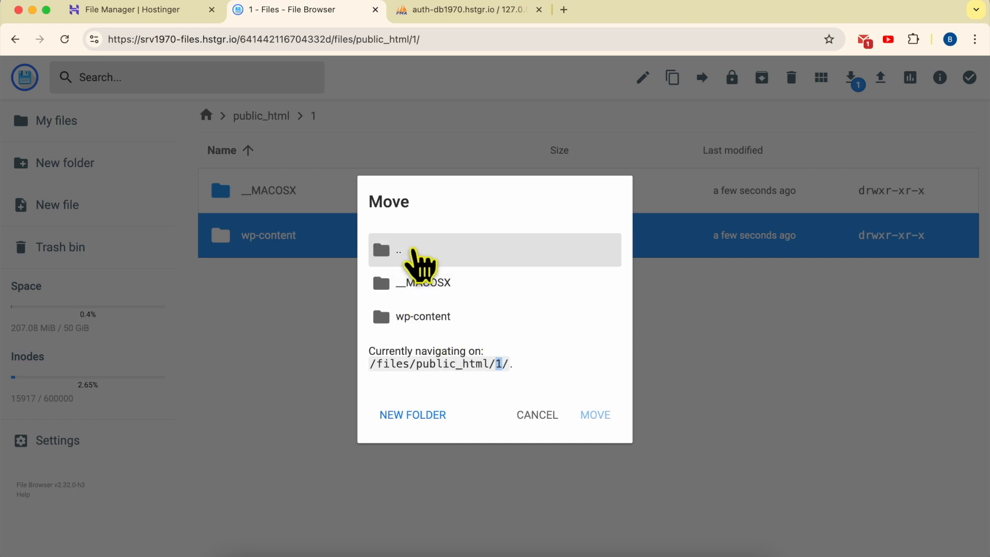
pyautogui.doubleClick(414, 250)
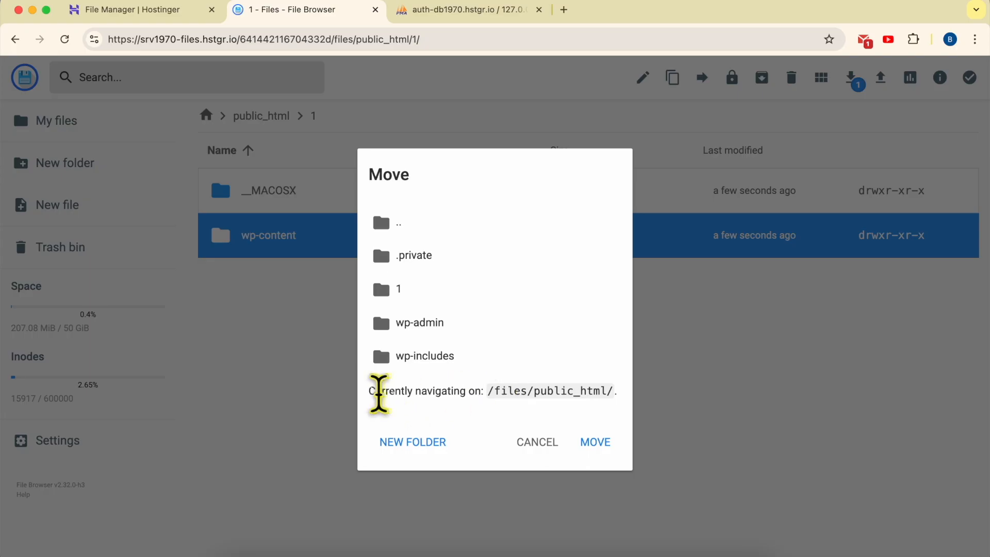
pyautogui.moveTo(487, 391); pyautogui.dragTo(614, 390)
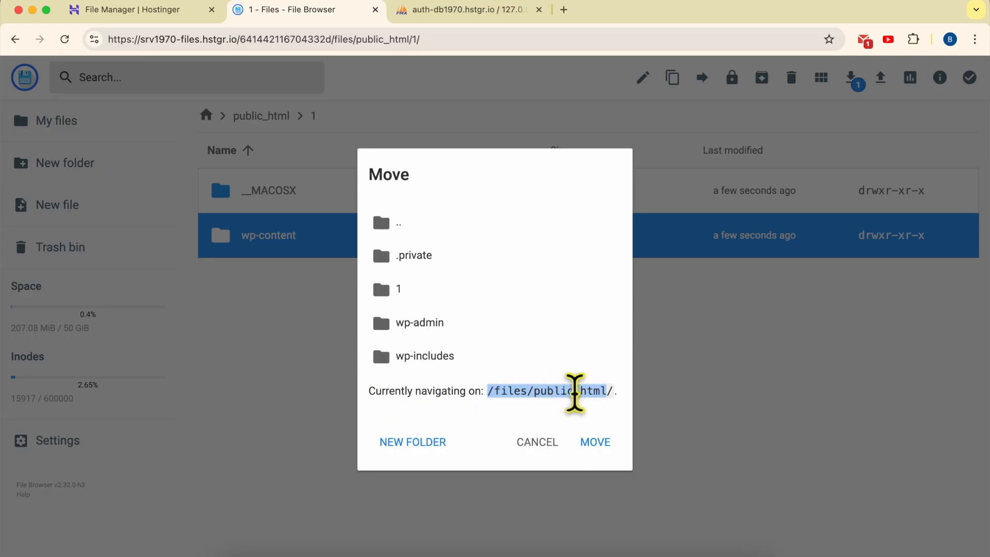
pyautogui.doubleClick(595, 391)
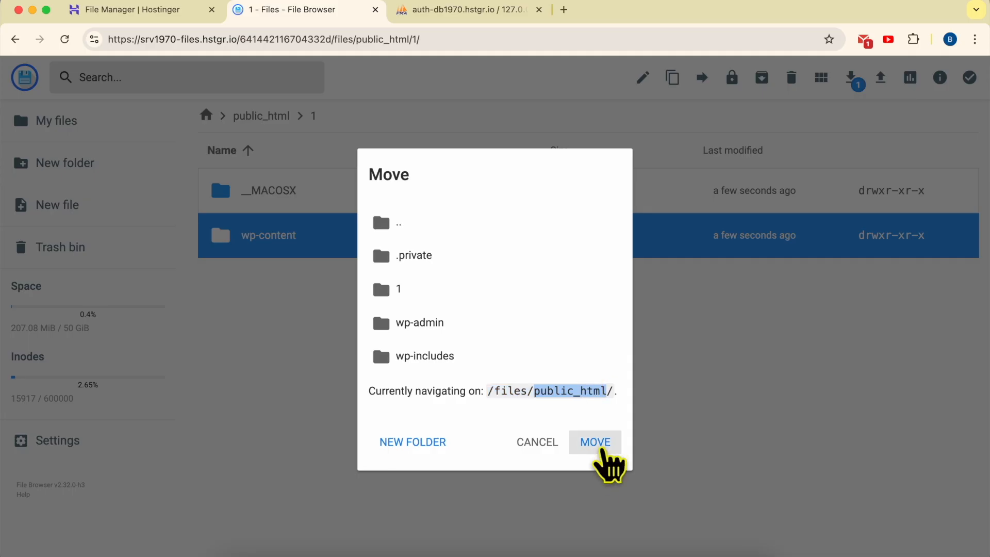
pyautogui.click(598, 443)
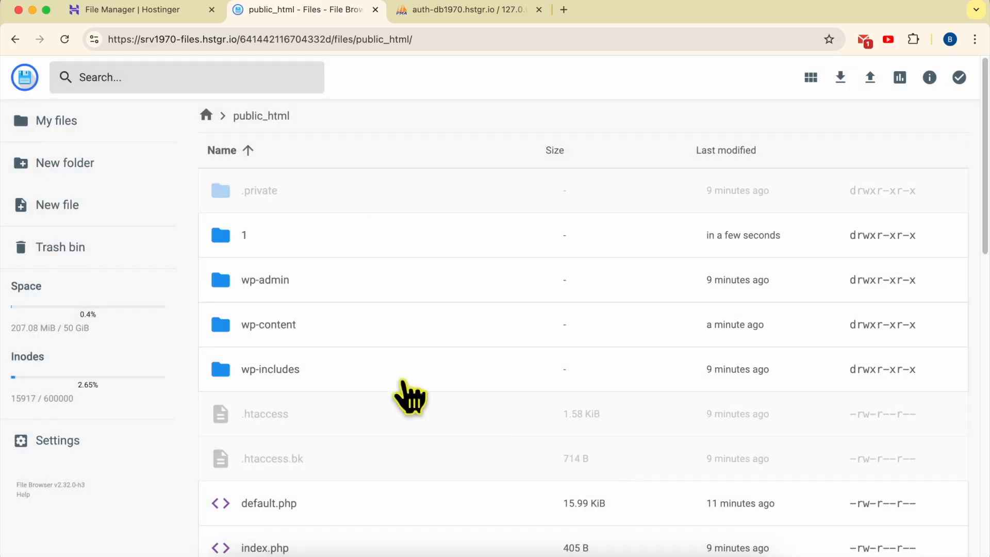
pyautogui.click(320, 332)
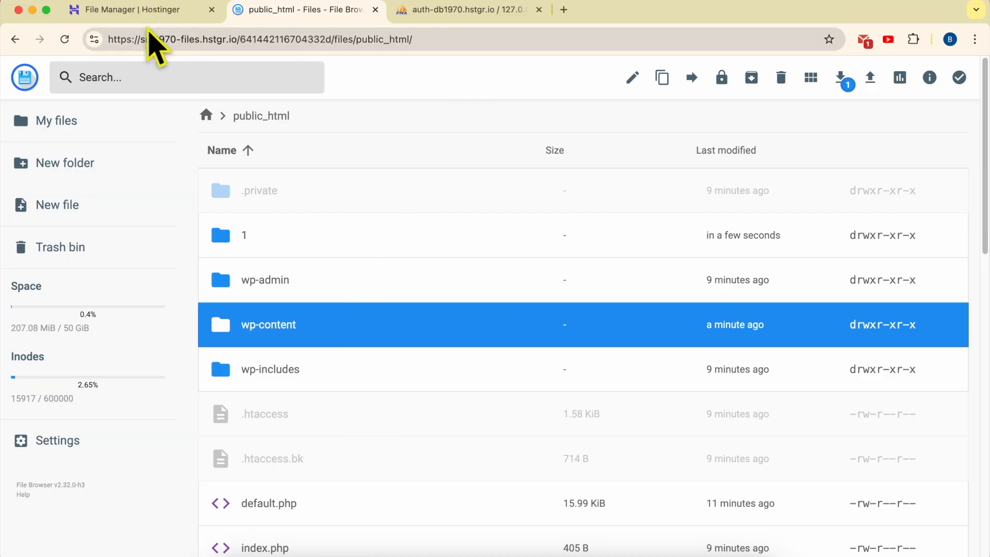
# Open backup.benstutorial.com from the Hostinger panel in a new tab and reload it to check the restored site
pyautogui.click(137, 11)
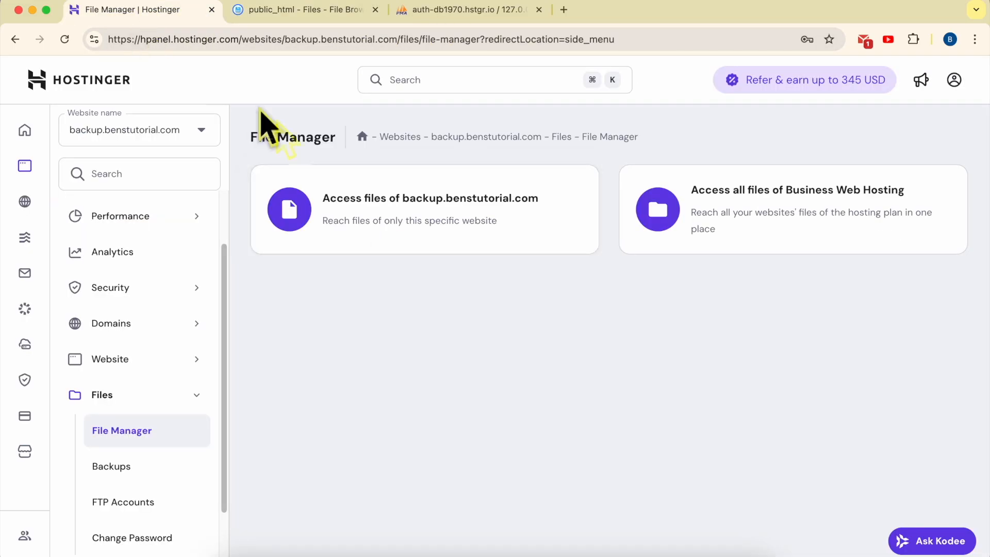
pyautogui.moveTo(543, 136); pyautogui.dragTo(431, 139)
pyautogui.rightClick(442, 136)
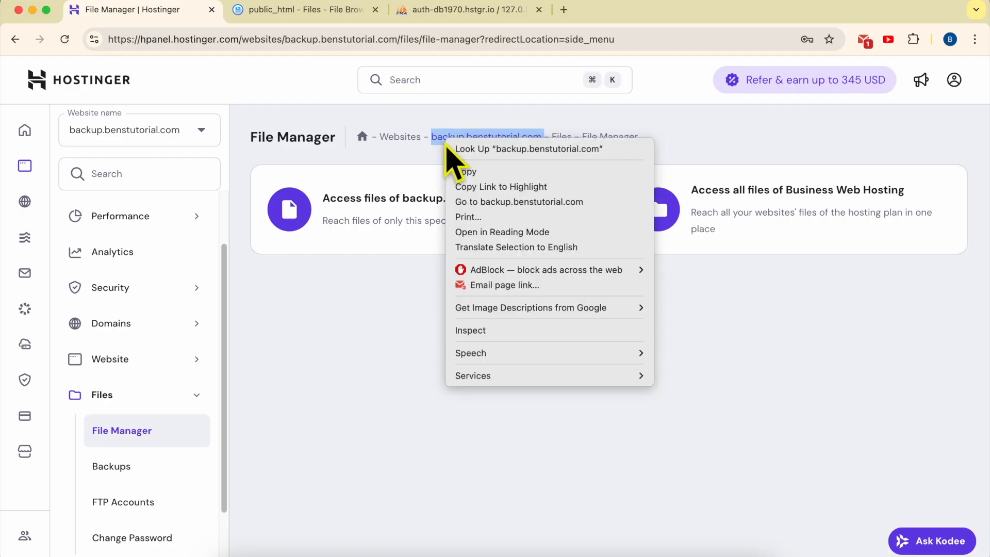
pyautogui.click(479, 205)
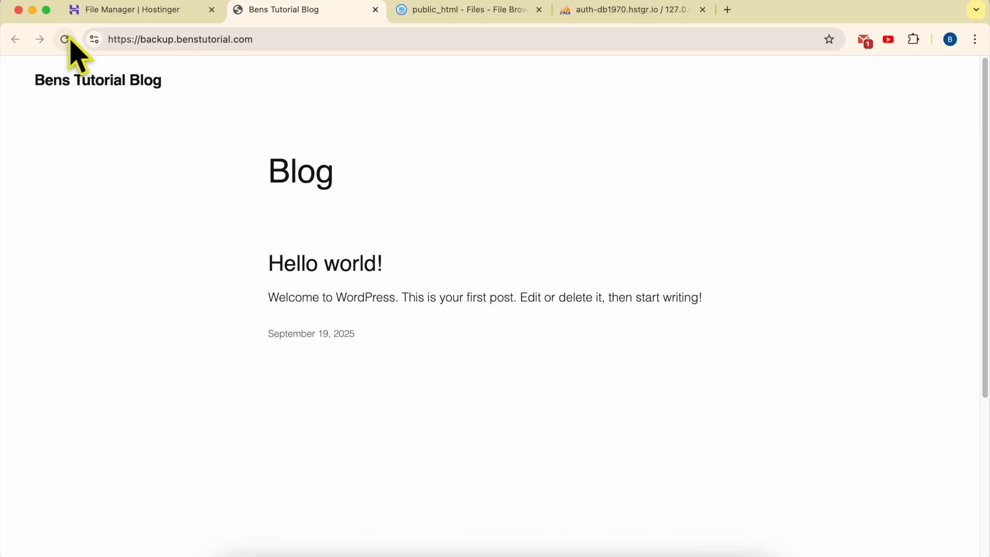
pyautogui.click(65, 39)
pyautogui.click(67, 43)
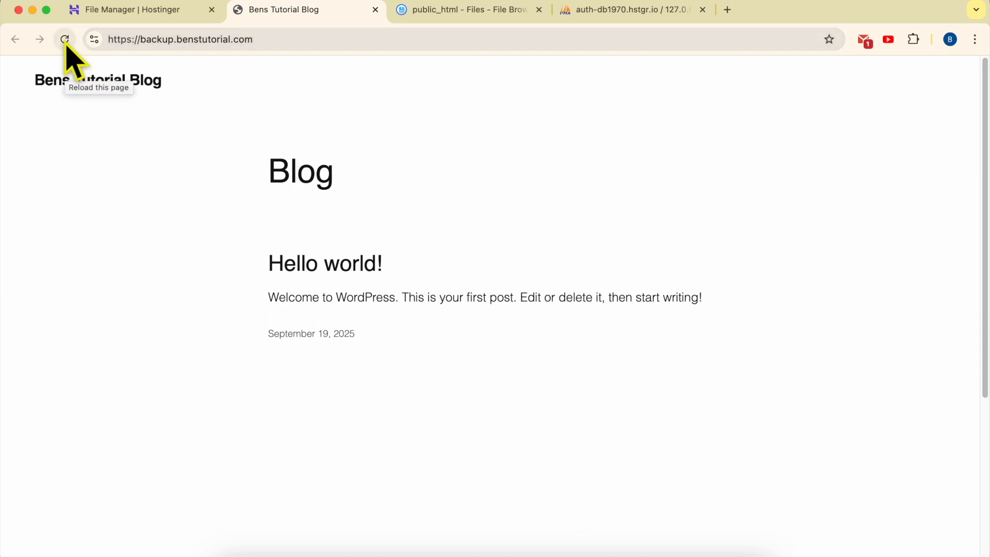
# Return to the Hostinger overview of backup.benstutorial.com and request clearing the website's cache
pyautogui.click(129, 18)
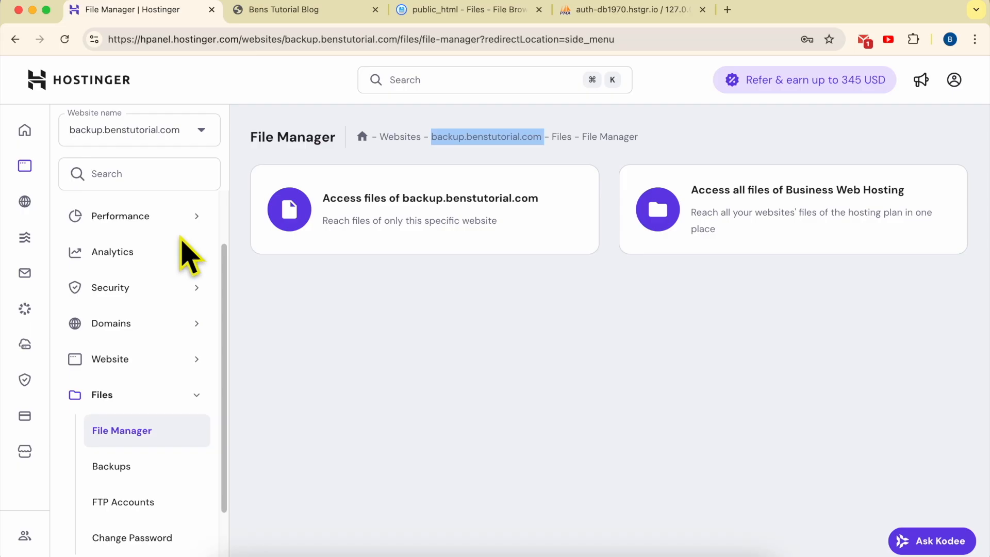
pyautogui.scroll(3, 188, 255)
pyautogui.click(170, 222)
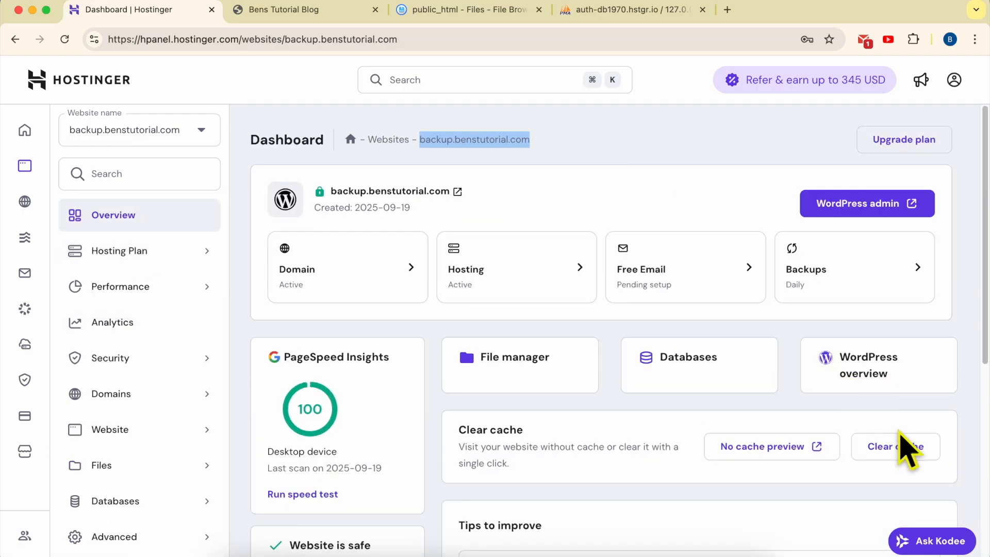
pyautogui.click(913, 450)
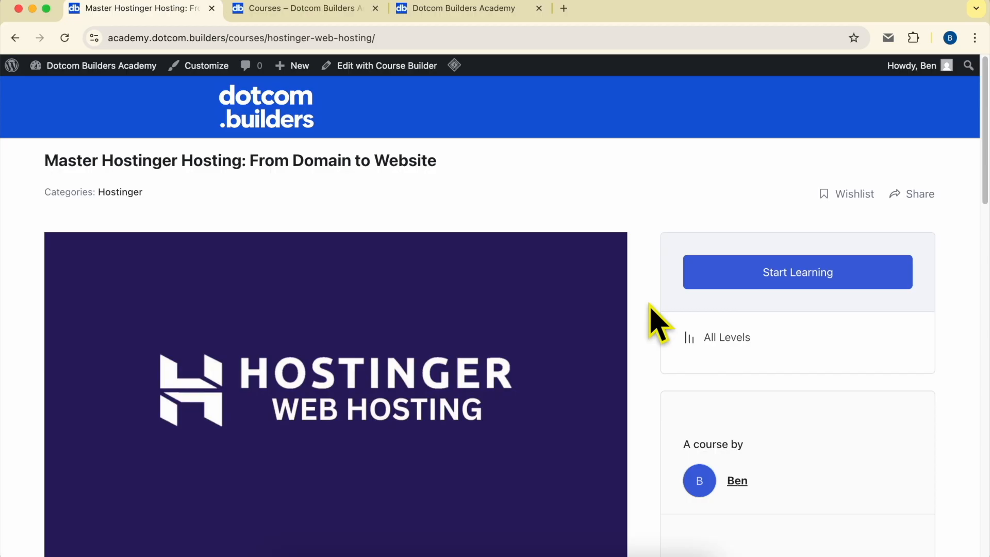
# Examine the Master Hostinger Hosting course content on Dotcom Builders Academy, expanding each section from WordPress Setup & Configuration to File Manager, Databases & Backups
pyautogui.scroll(-18, 650, 308)
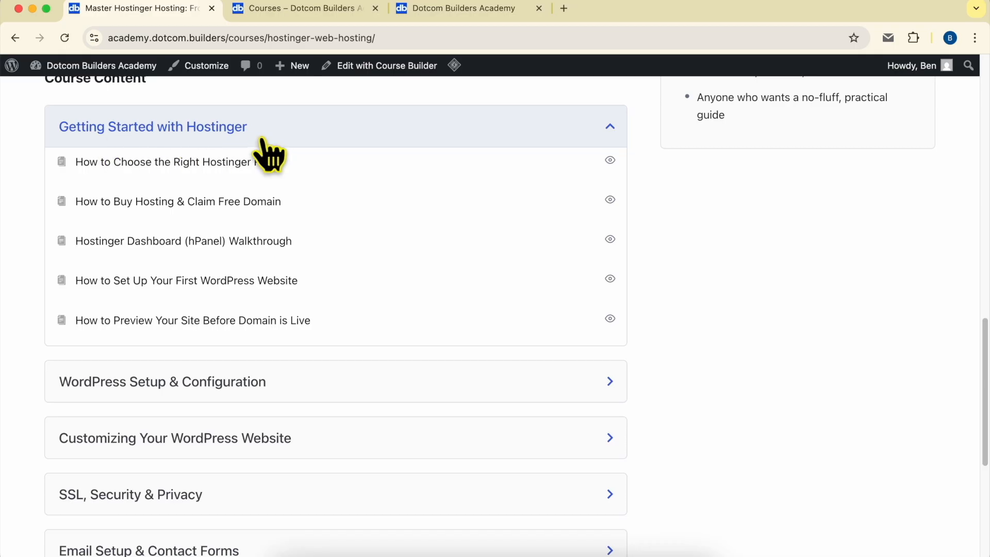
pyautogui.click(145, 382)
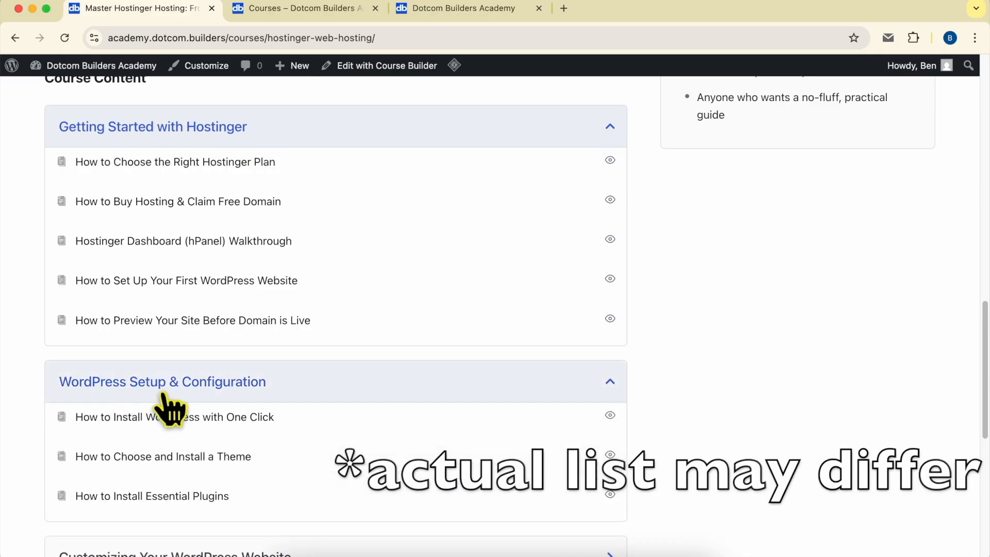
pyautogui.scroll(-5, 237, 407)
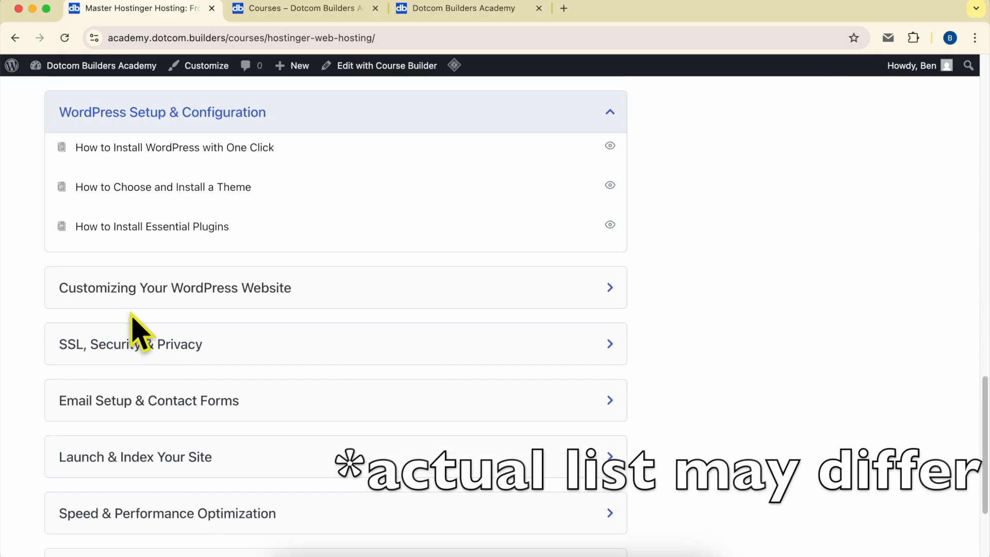
pyautogui.click(218, 213)
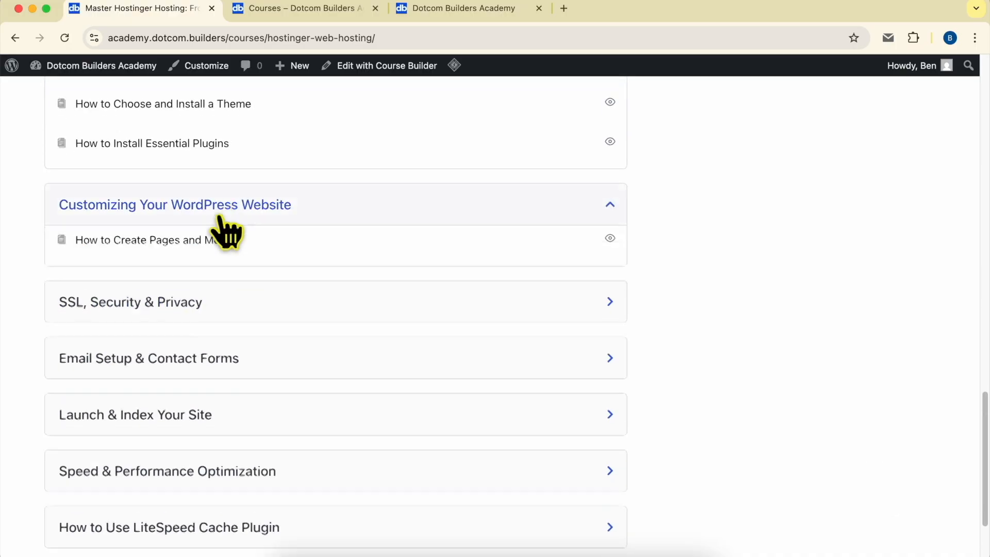
pyautogui.scroll(-2, 170, 335)
pyautogui.click(182, 290)
pyautogui.scroll(-3, 212, 314)
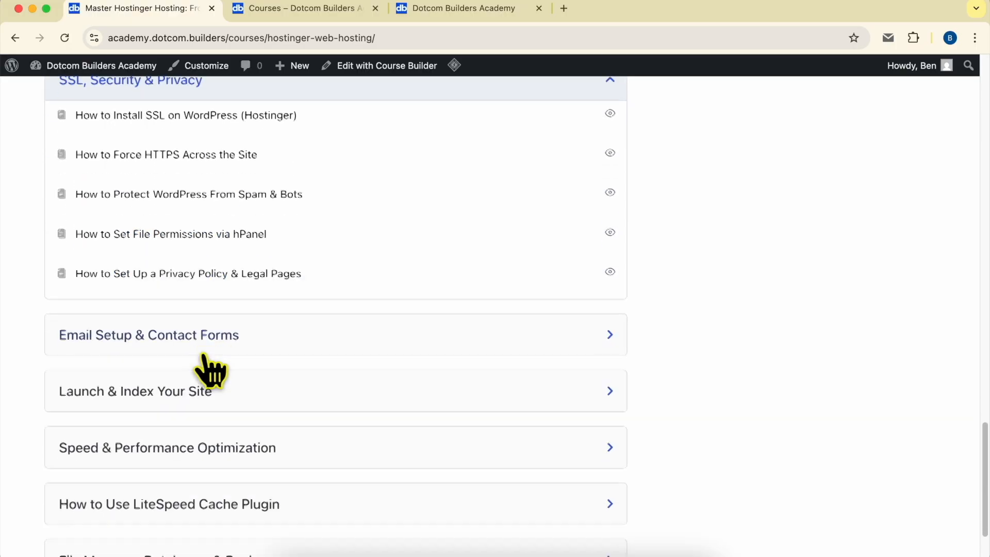
pyautogui.click(135, 240)
pyautogui.click(152, 294)
pyautogui.scroll(-3, 203, 329)
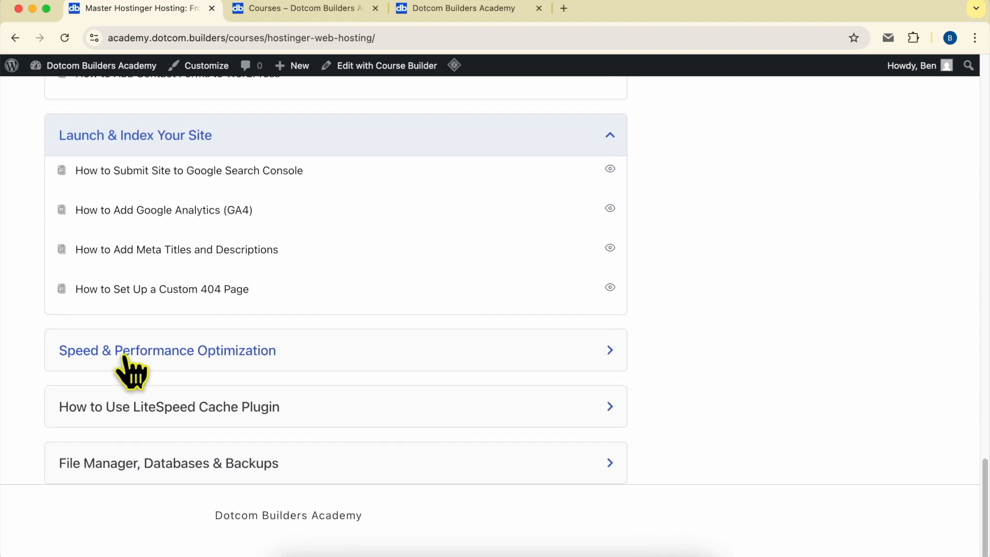
pyautogui.click(209, 356)
pyautogui.click(202, 363)
pyautogui.click(187, 411)
pyautogui.scroll(-3, 221, 415)
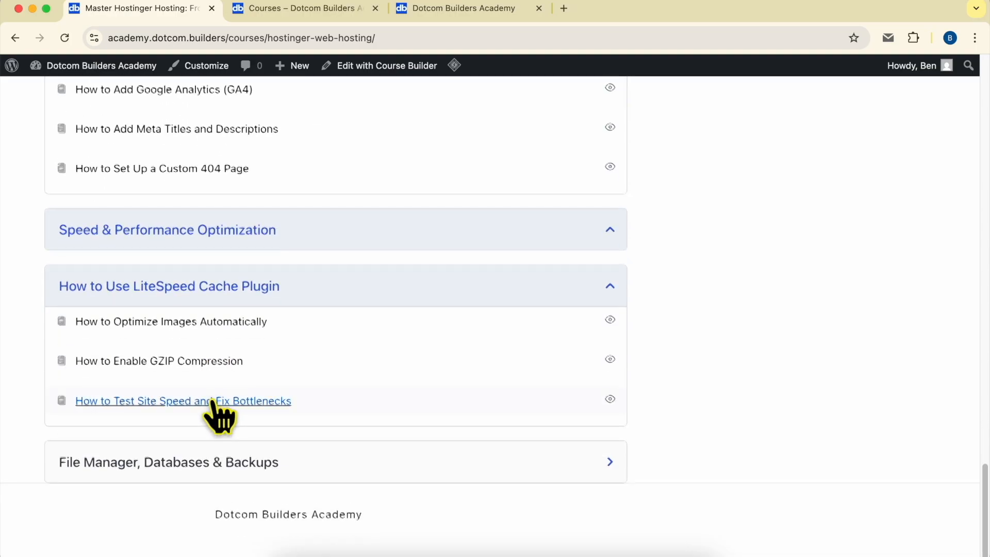
pyautogui.click(176, 466)
pyautogui.scroll(-4, 211, 384)
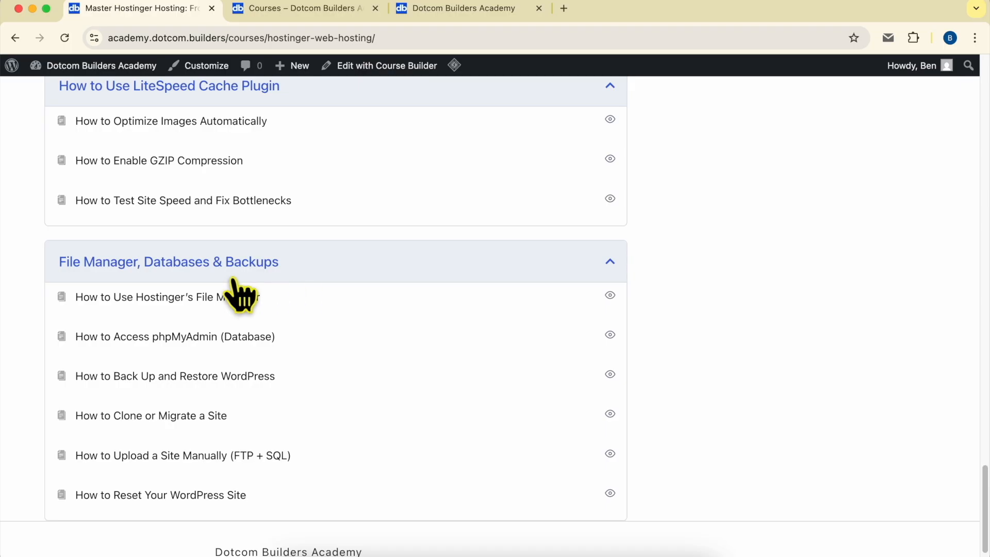
# Look over the academy's course list and the offer on its joining page at academy.dotcom.builders
pyautogui.scroll(20, 424, 404)
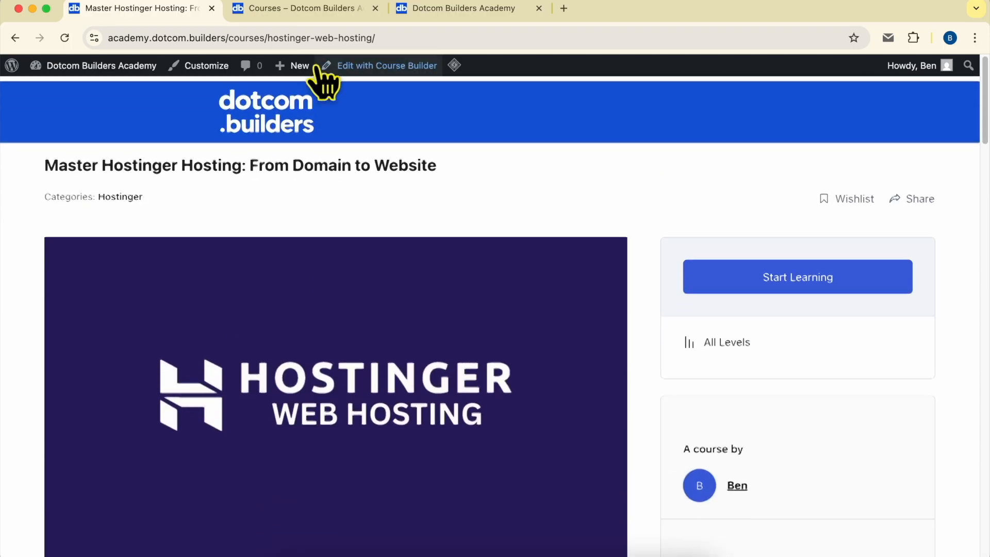
pyautogui.click(304, 8)
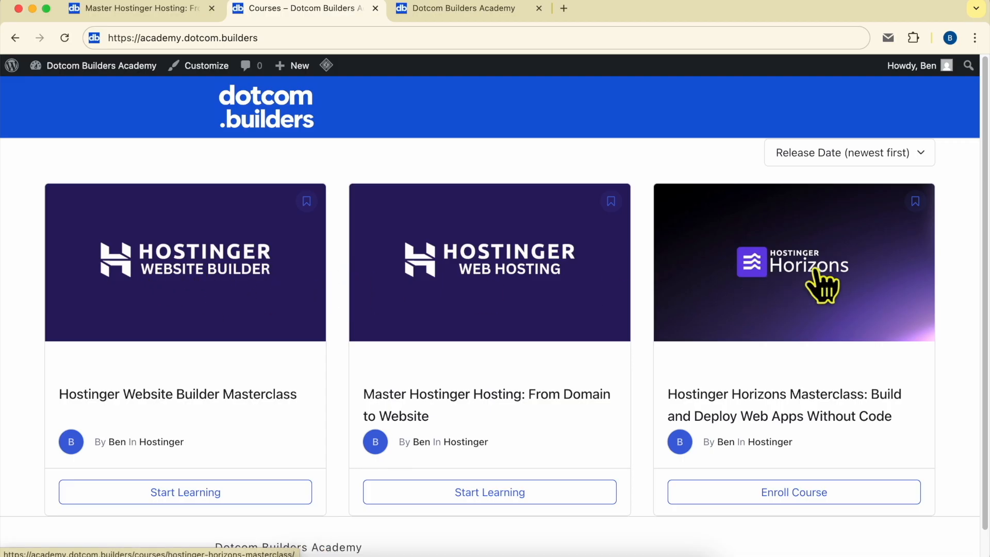
pyautogui.click(418, 8)
pyautogui.click(139, 38)
pyautogui.moveTo(139, 38); pyautogui.dragTo(359, 38)
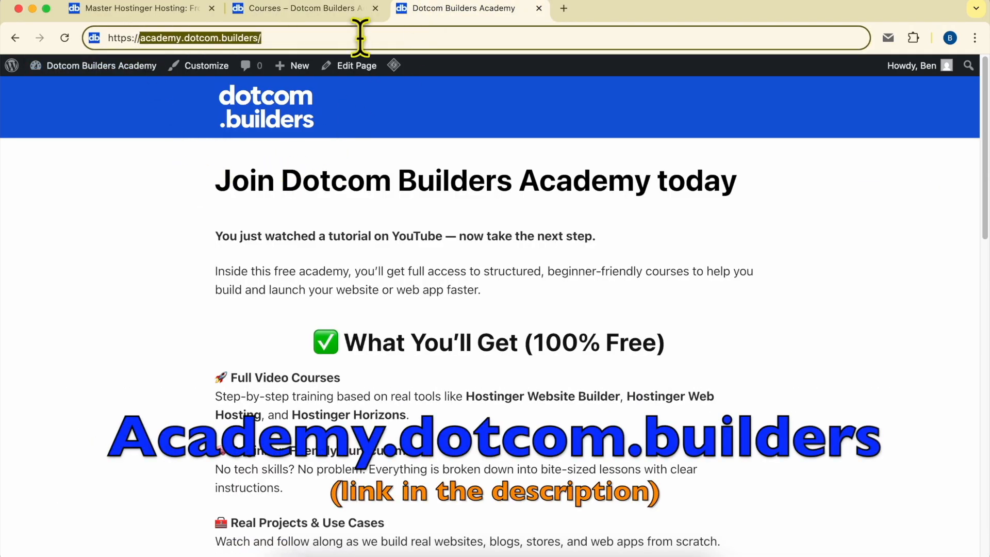
pyautogui.scroll(-10, 490, 269)
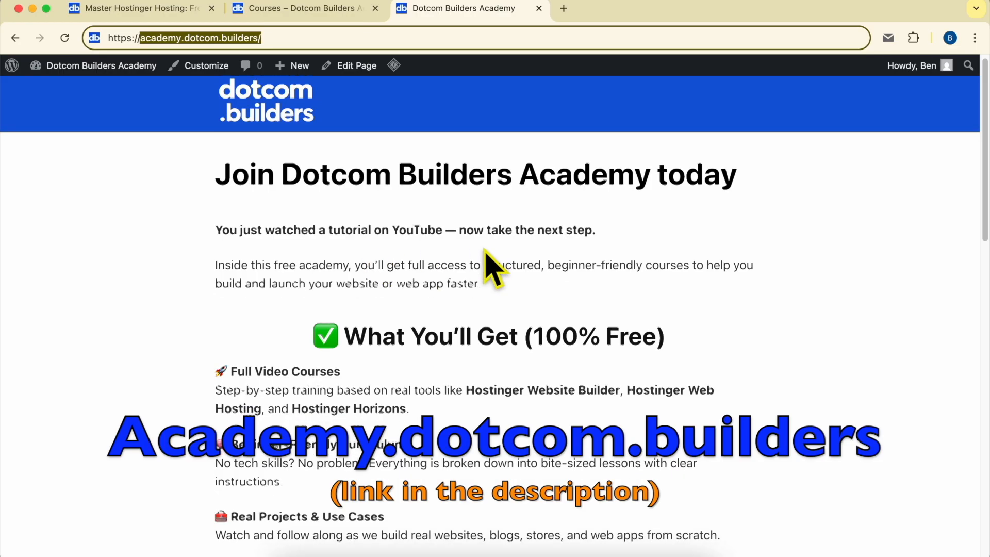
pyautogui.scroll(-7, 490, 270)
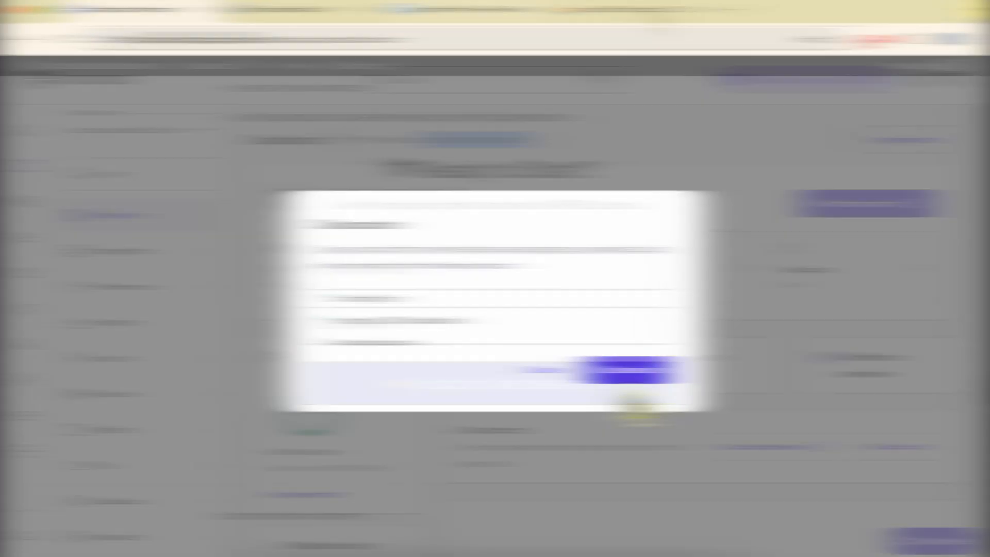
# Confirm clearing the cache of backup.benstutorial.com in Hostinger and return to the site's open page
pyautogui.click(639, 374)
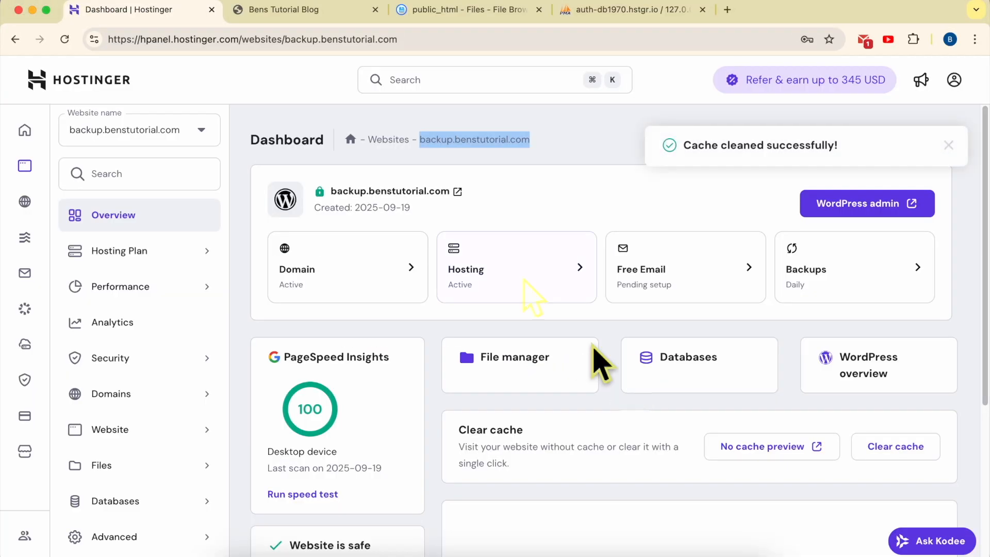
pyautogui.click(280, 11)
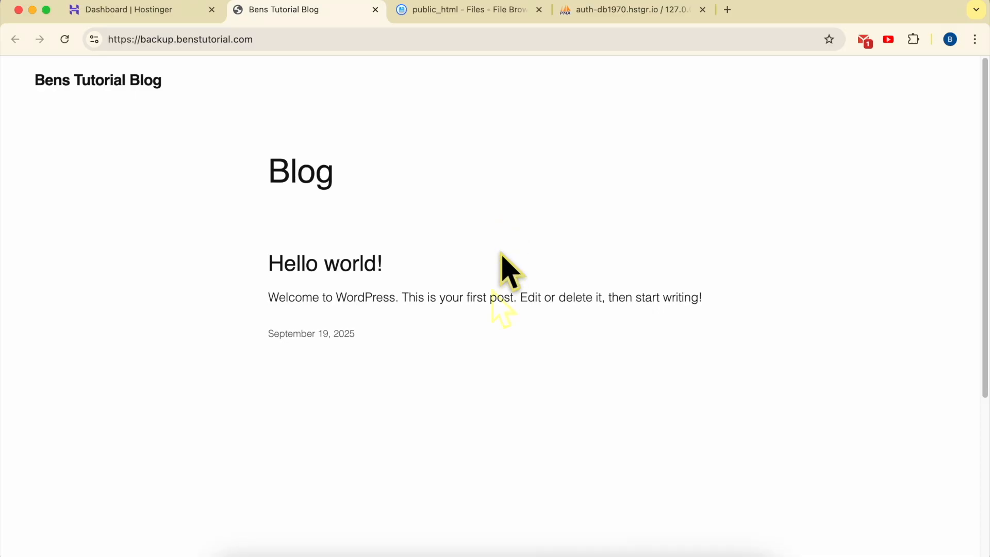
pyautogui.click(234, 552)
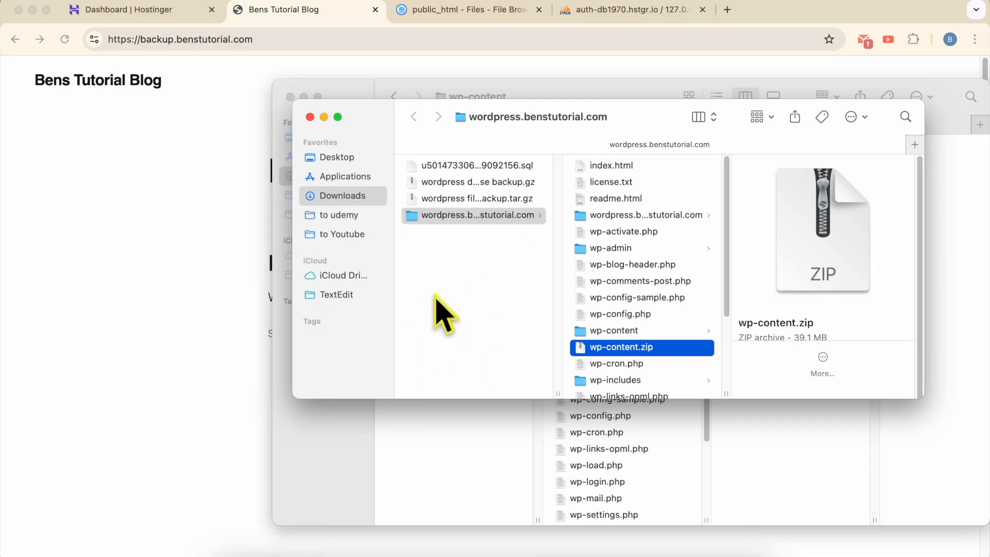
pyautogui.click(170, 217)
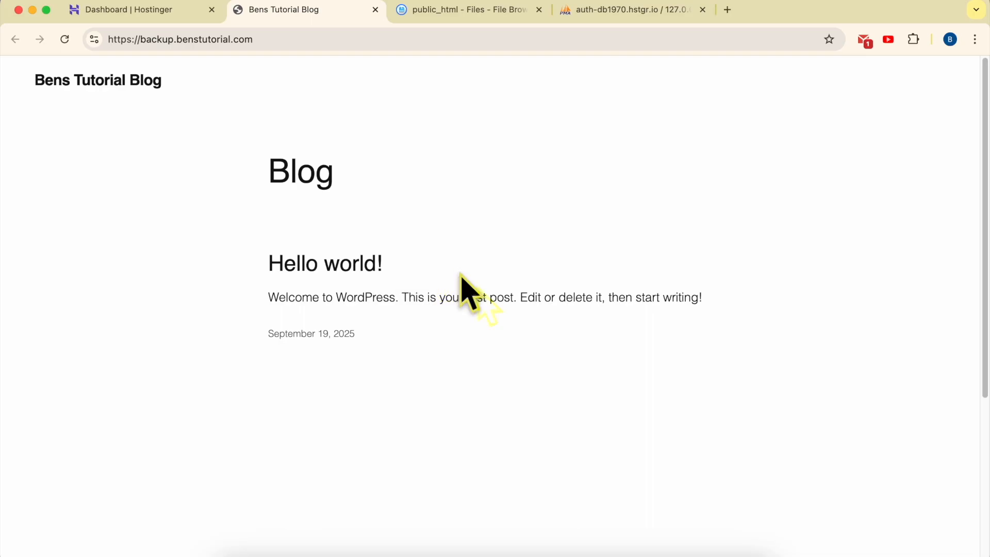